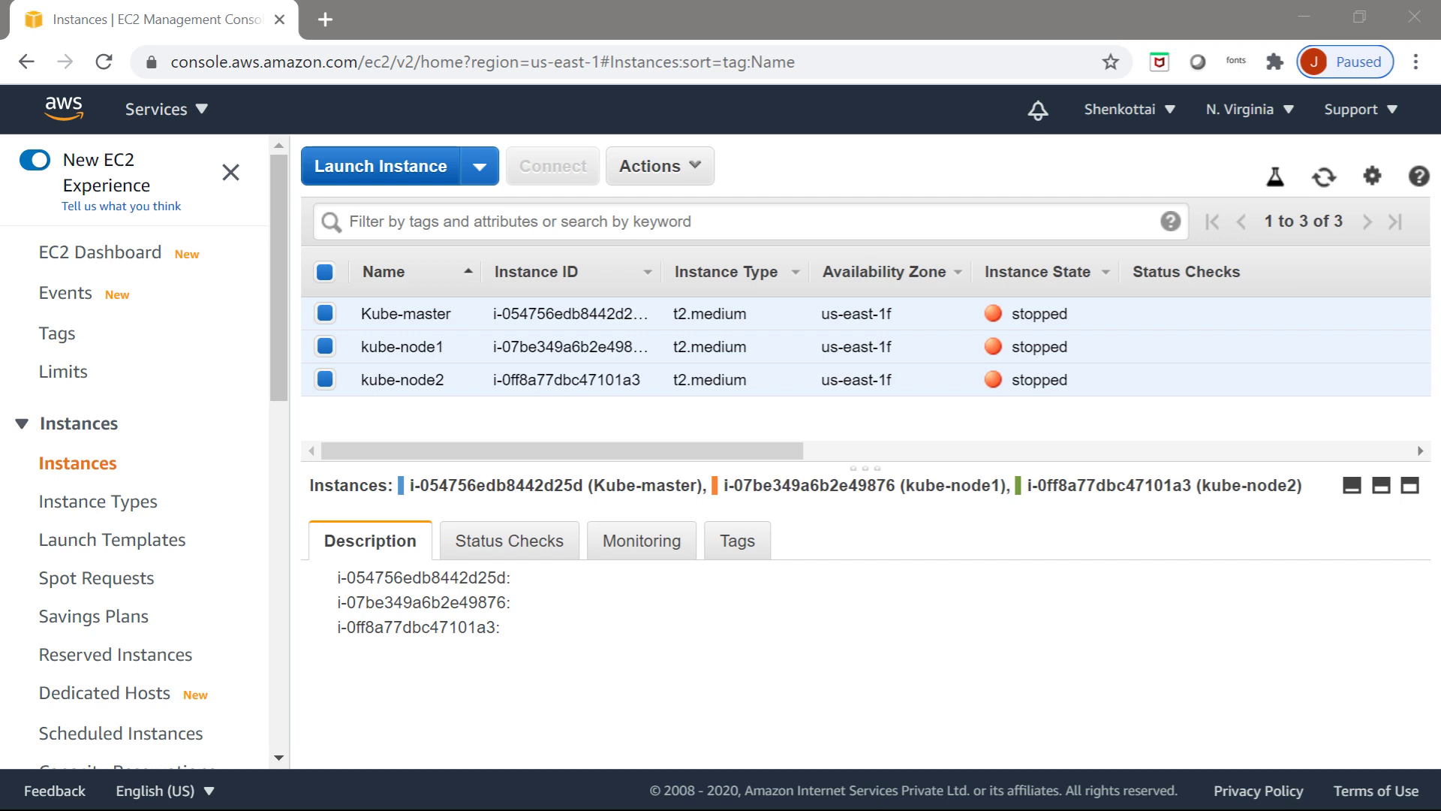
Step: Start launching a new instance using the 64-bit (x86) Amazon Linux 2 AMI (HVM), SSD Volume Type
left_click(381, 165)
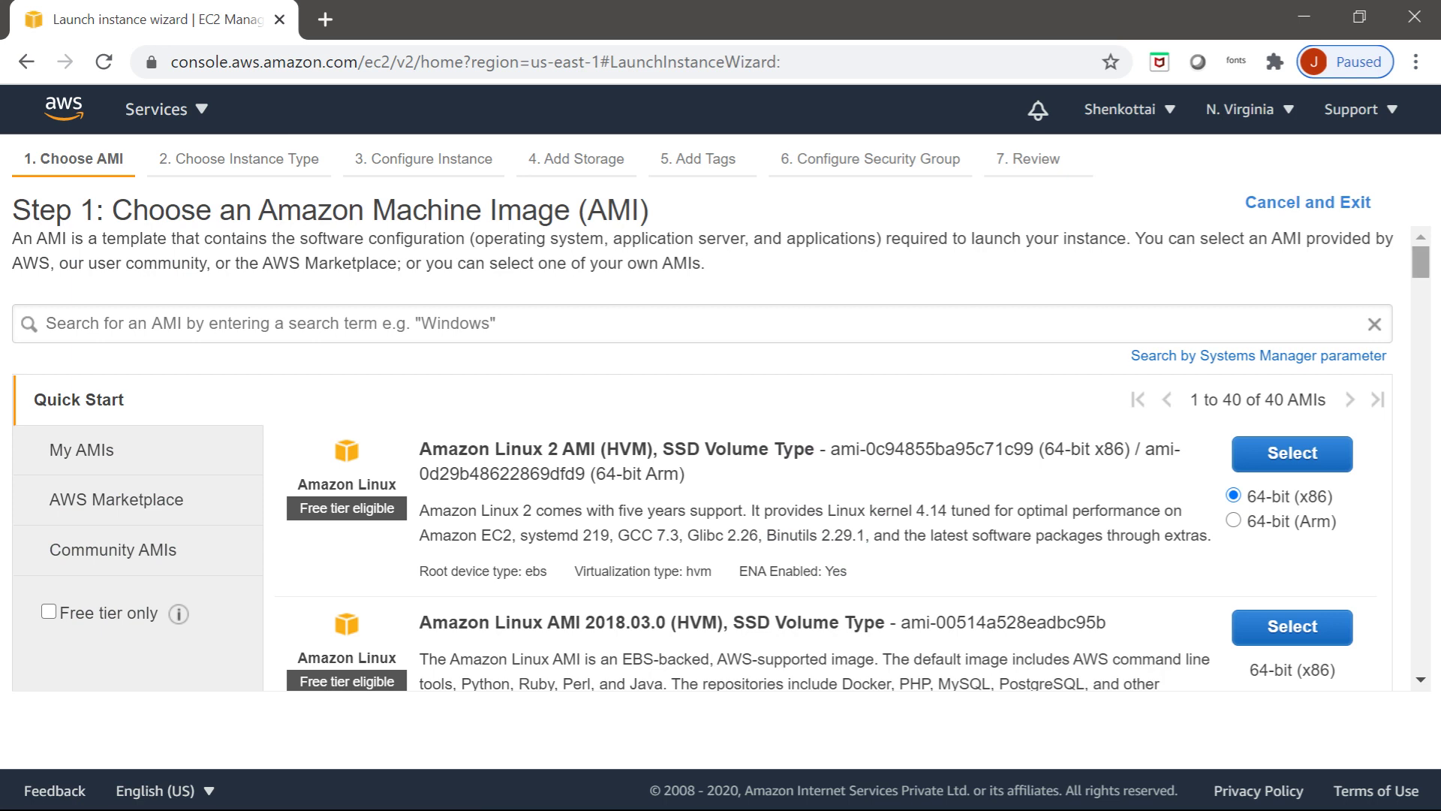
scroll(702, 458, "down", 1)
scroll(833, 458, "down", 10)
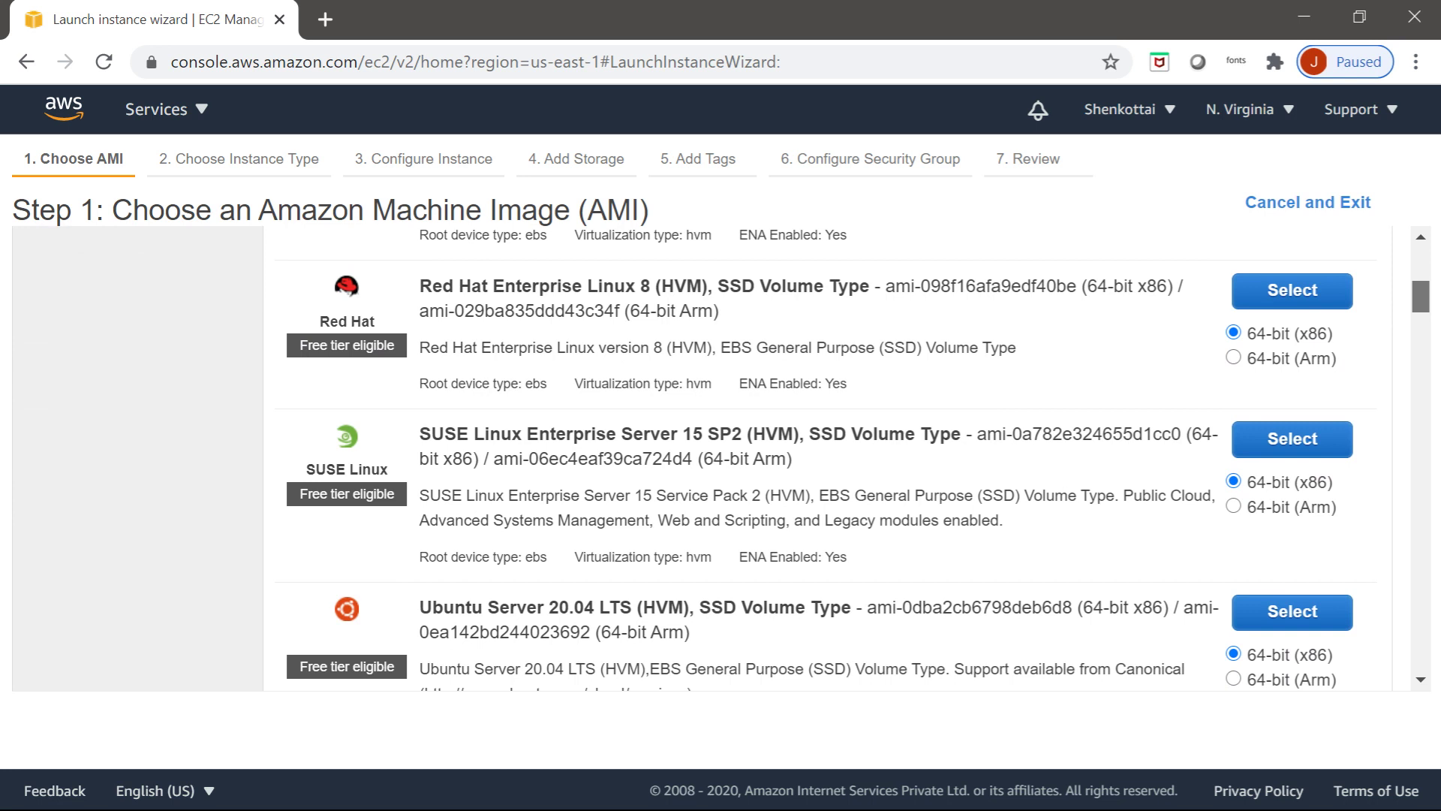
scroll(833, 457, "down", 5)
scroll(833, 458, "up", 16)
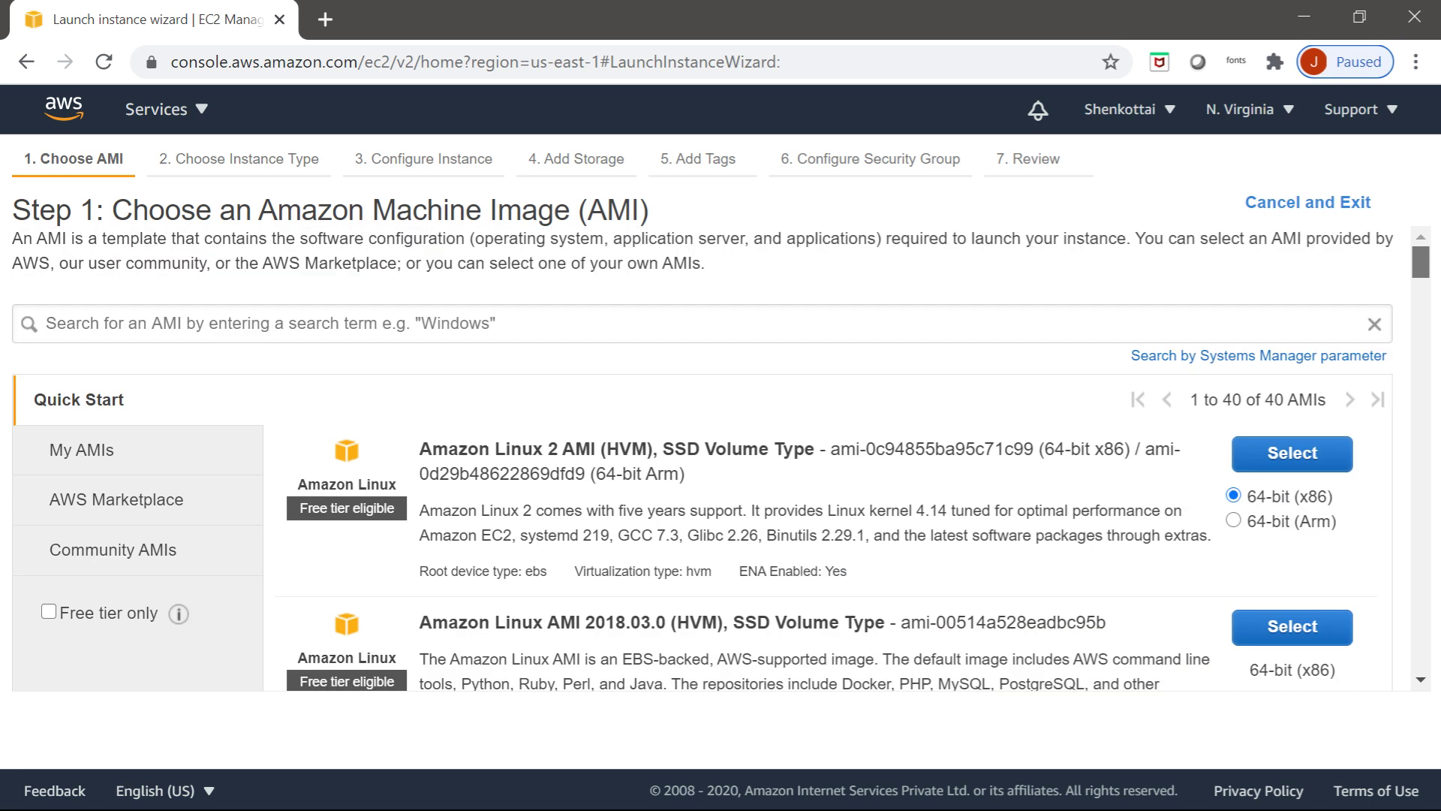
scroll(703, 457, "down", 2)
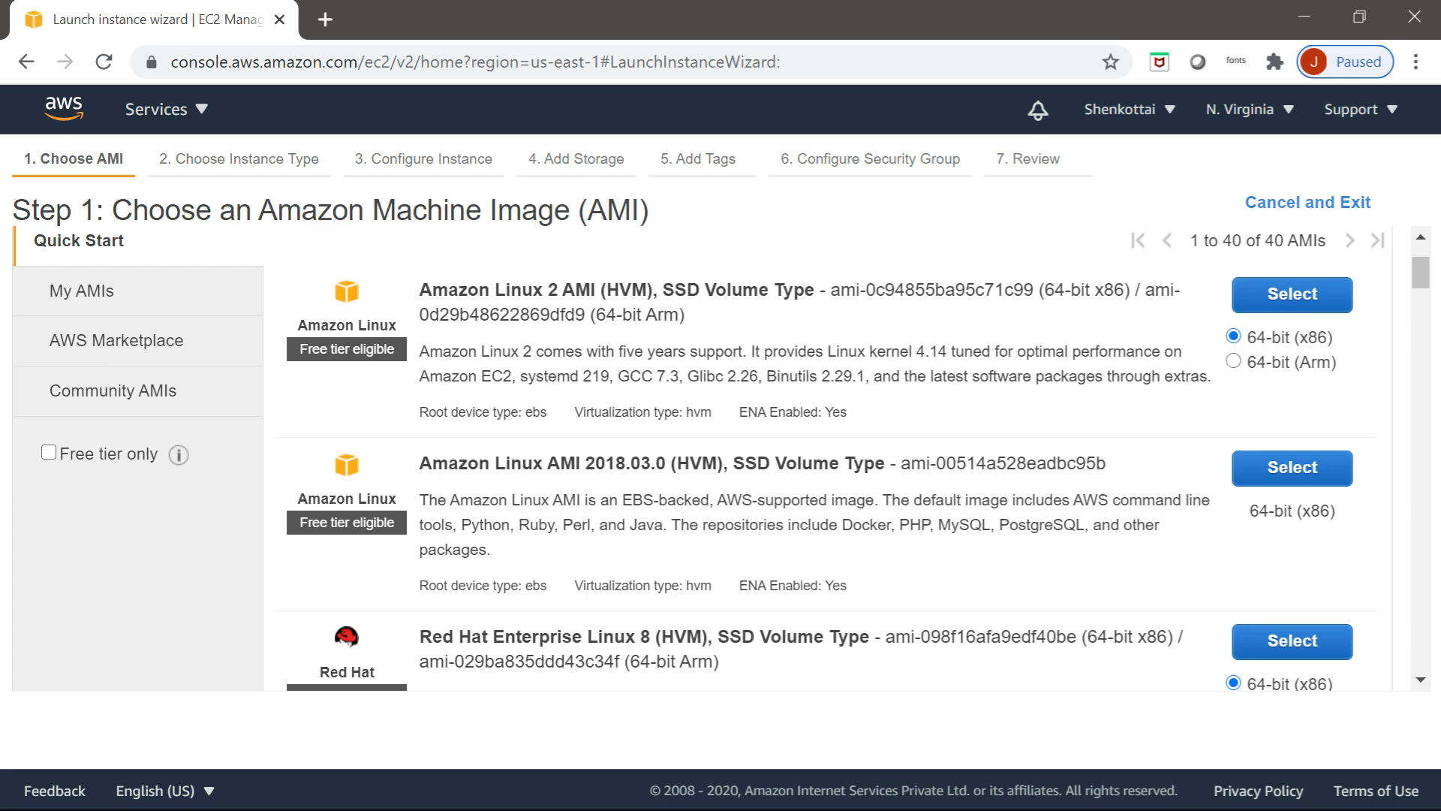
left_click(1293, 293)
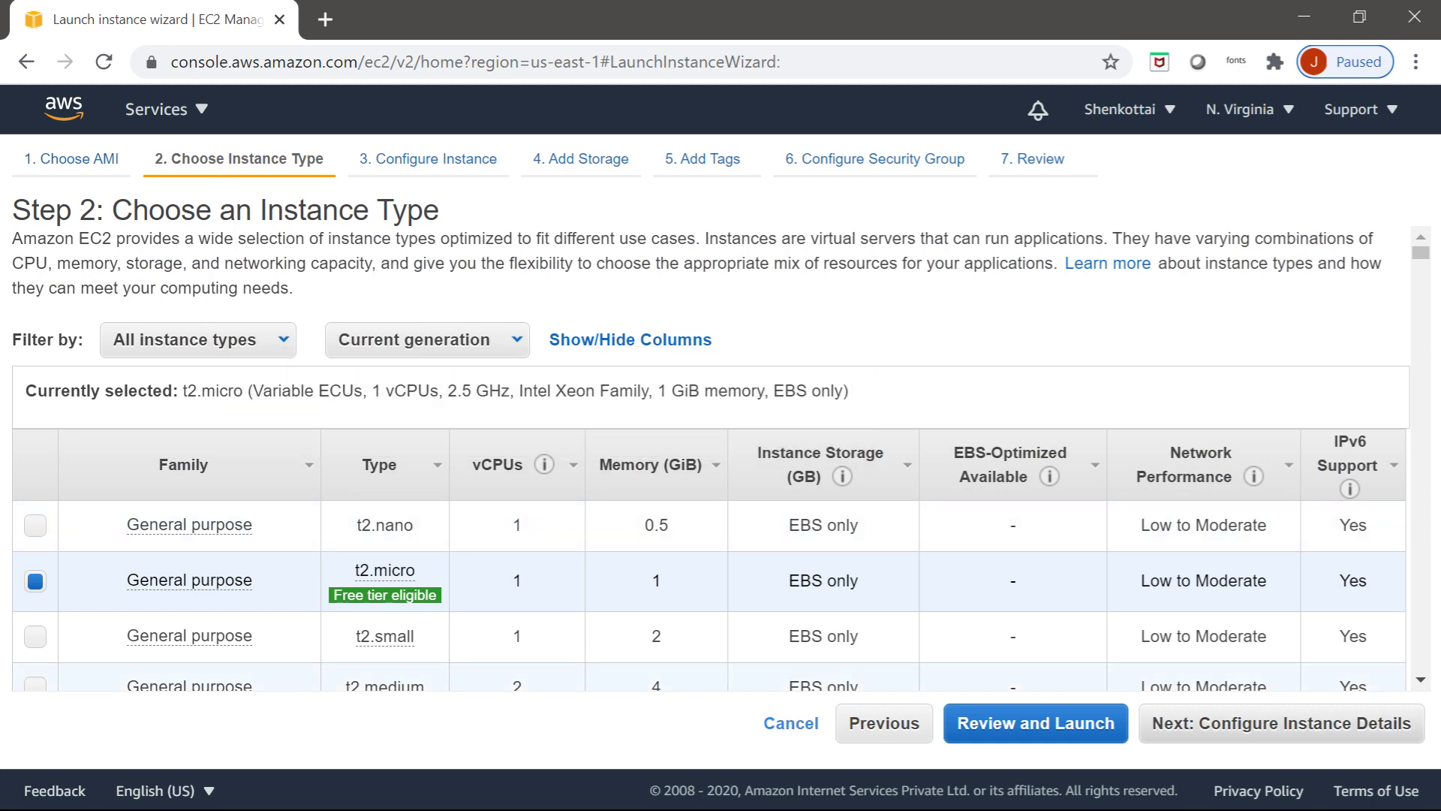
Step: Keep the t2.micro instance type and proceed to configuring the instance details
left_click(1281, 723)
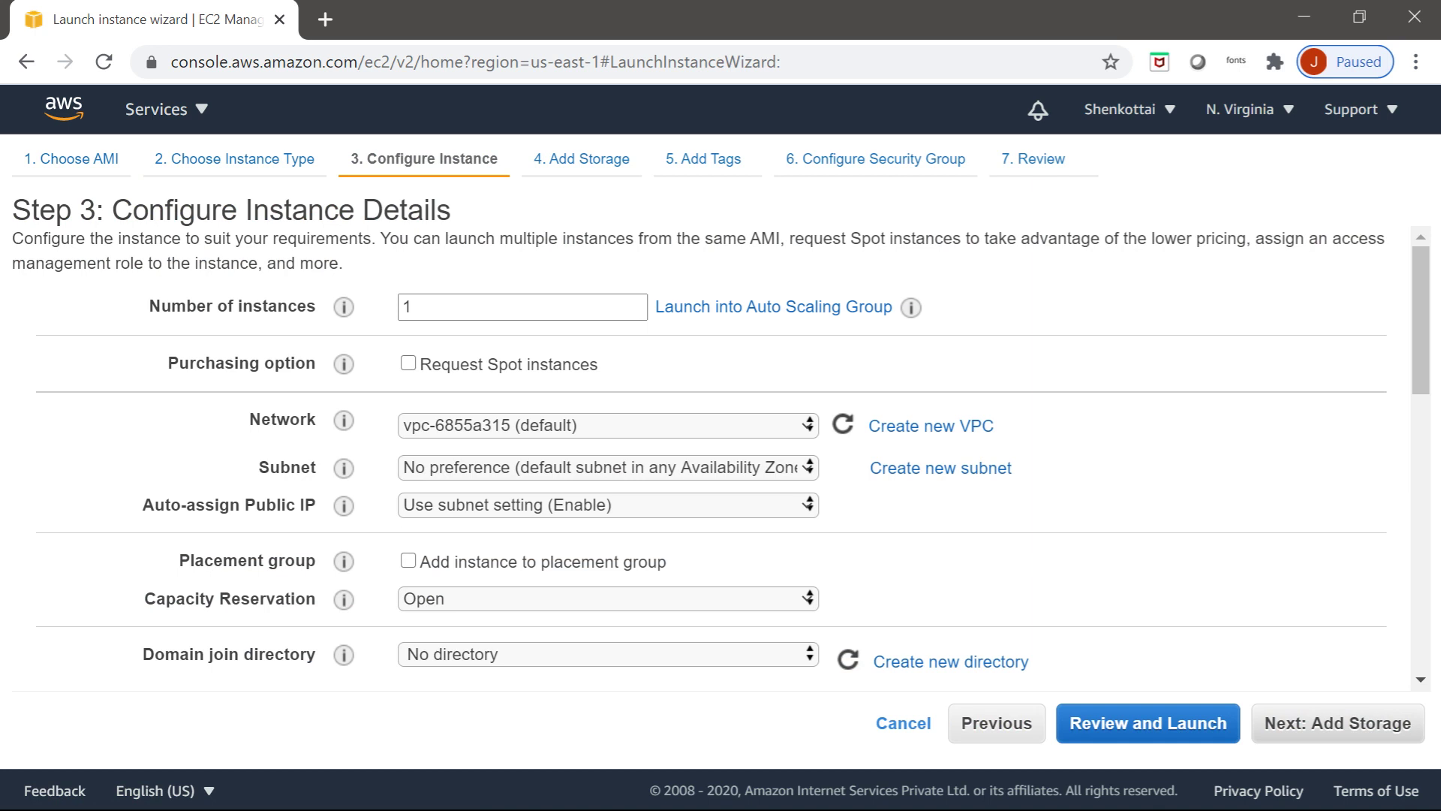
left_click(996, 723)
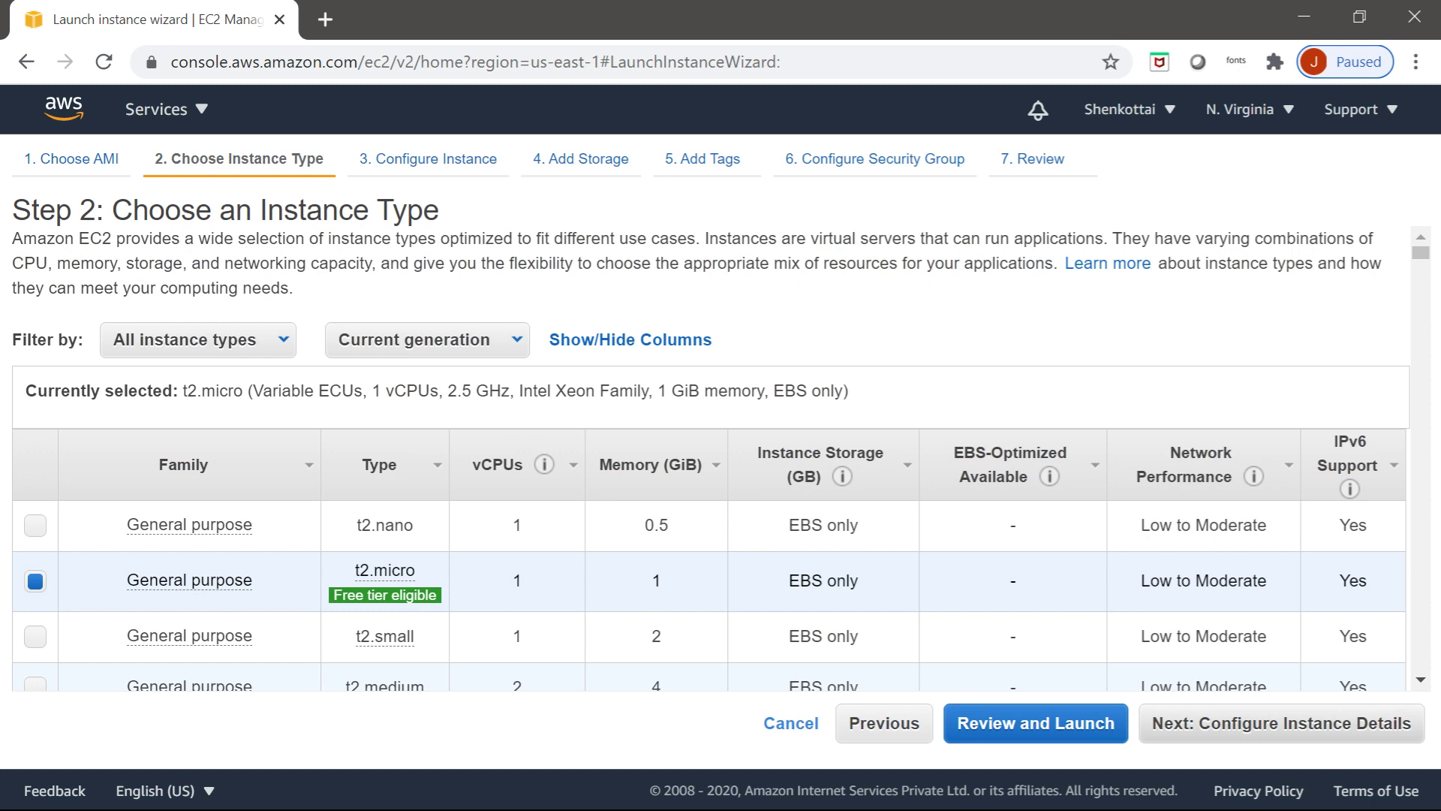
left_click(1281, 723)
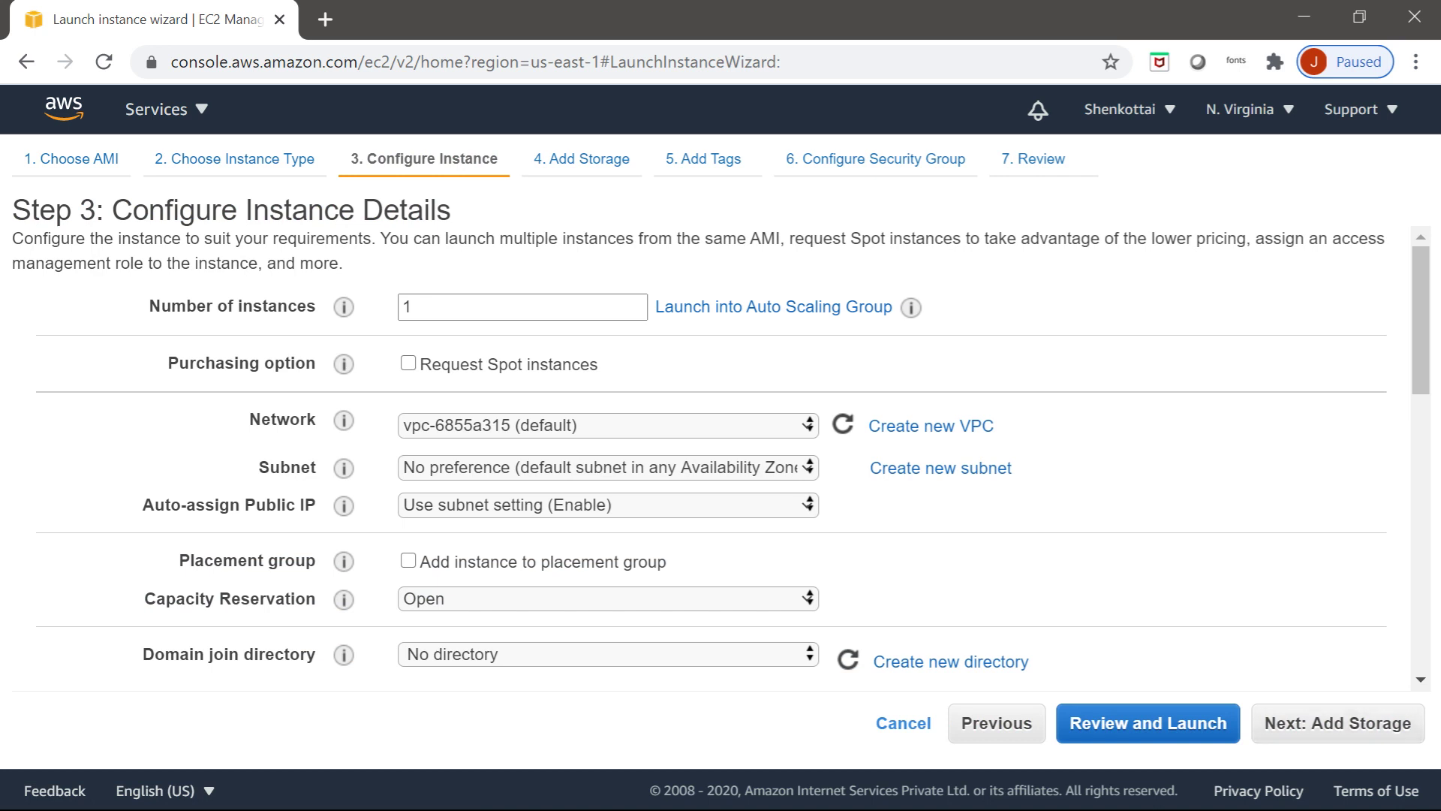
Step: Add a bash user data script with sudo commands yum update -y, yum install -y httpd, service httpd start, chkconfig httpd on, and continue to storage
scroll(712, 457, "down", 9)
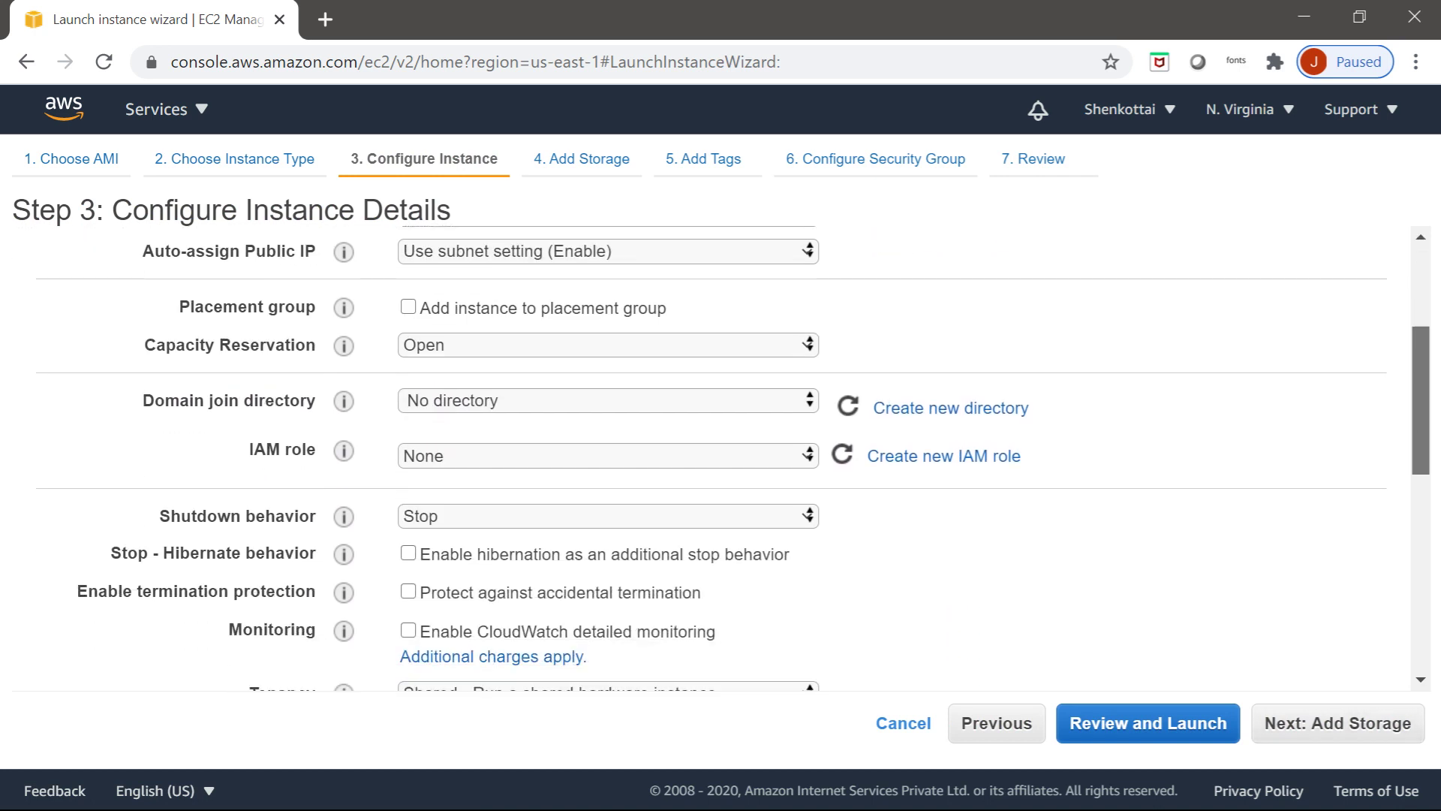
scroll(711, 458, "down", 4)
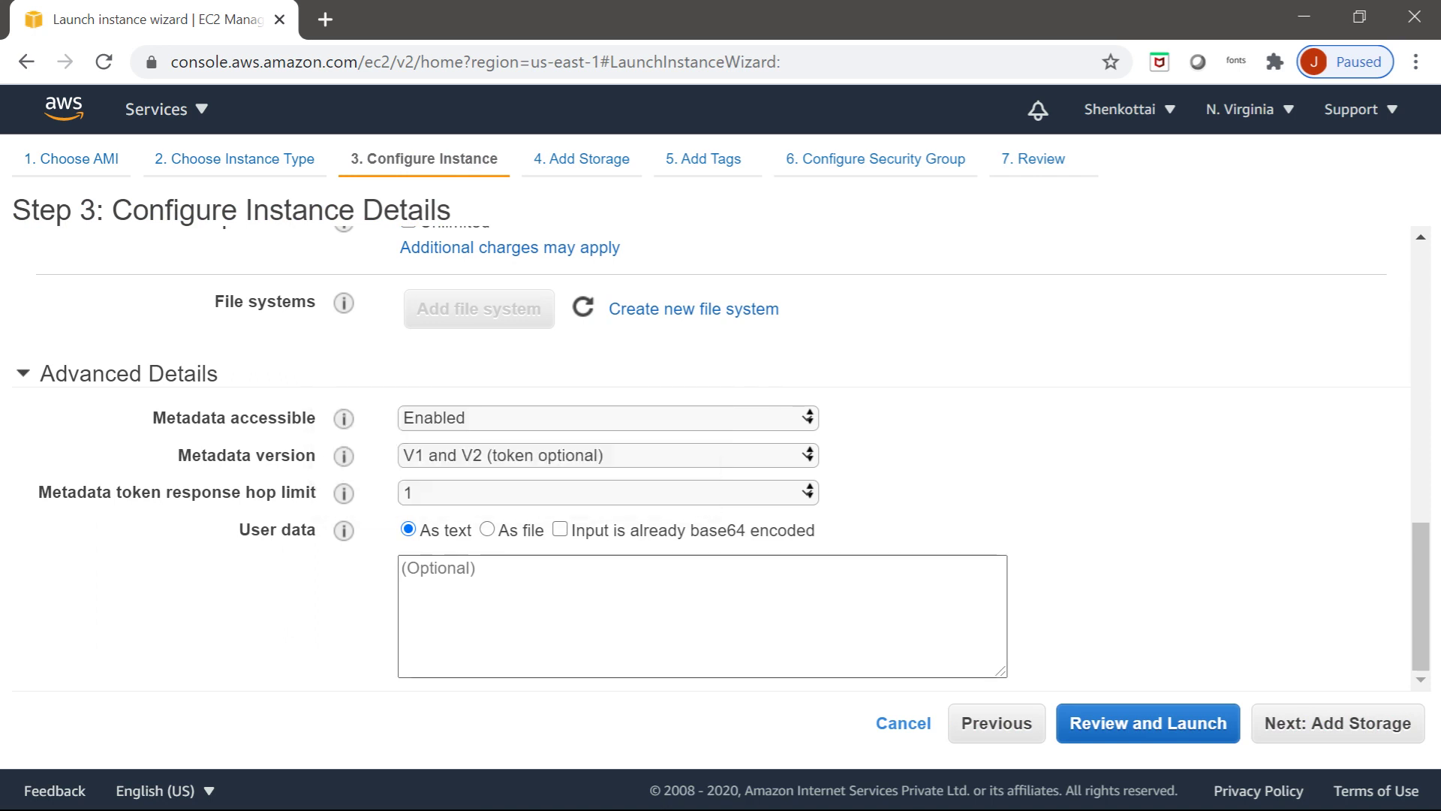
mouse_move(343, 530)
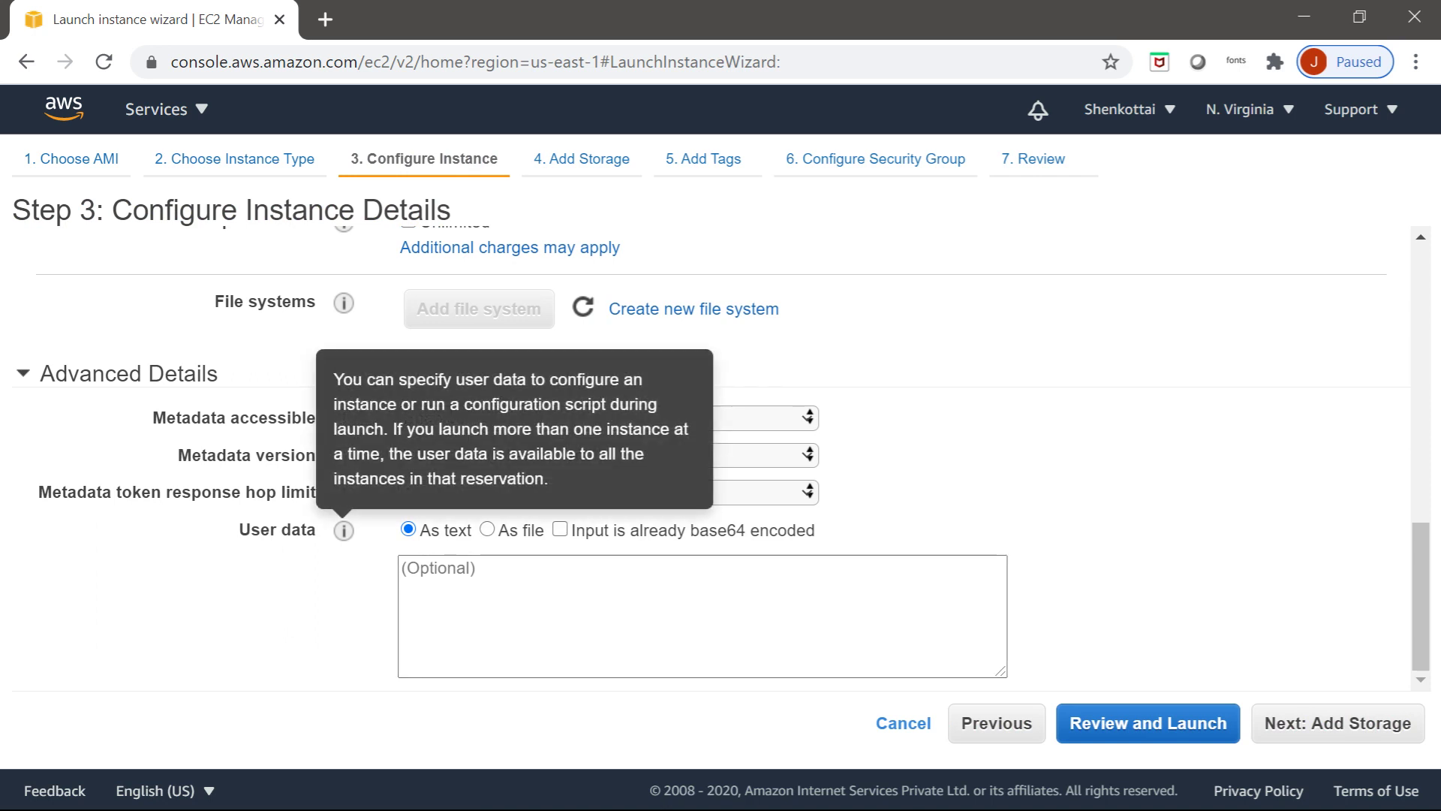
left_click(403, 569)
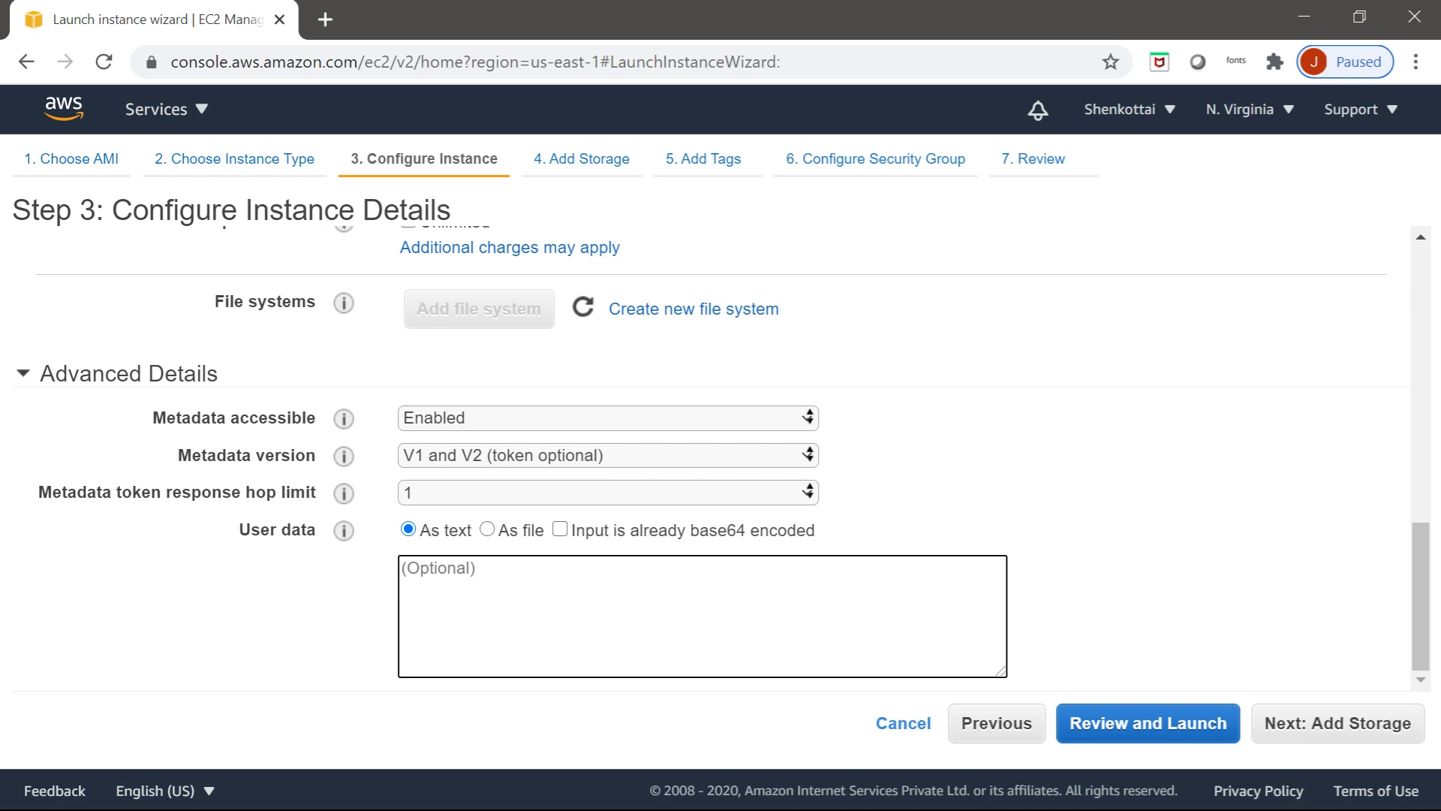
type("#!/bin/bash sudo yum update -y sudo yum install -y httpd sudo service httpd start sudo chkconfig httpd on")
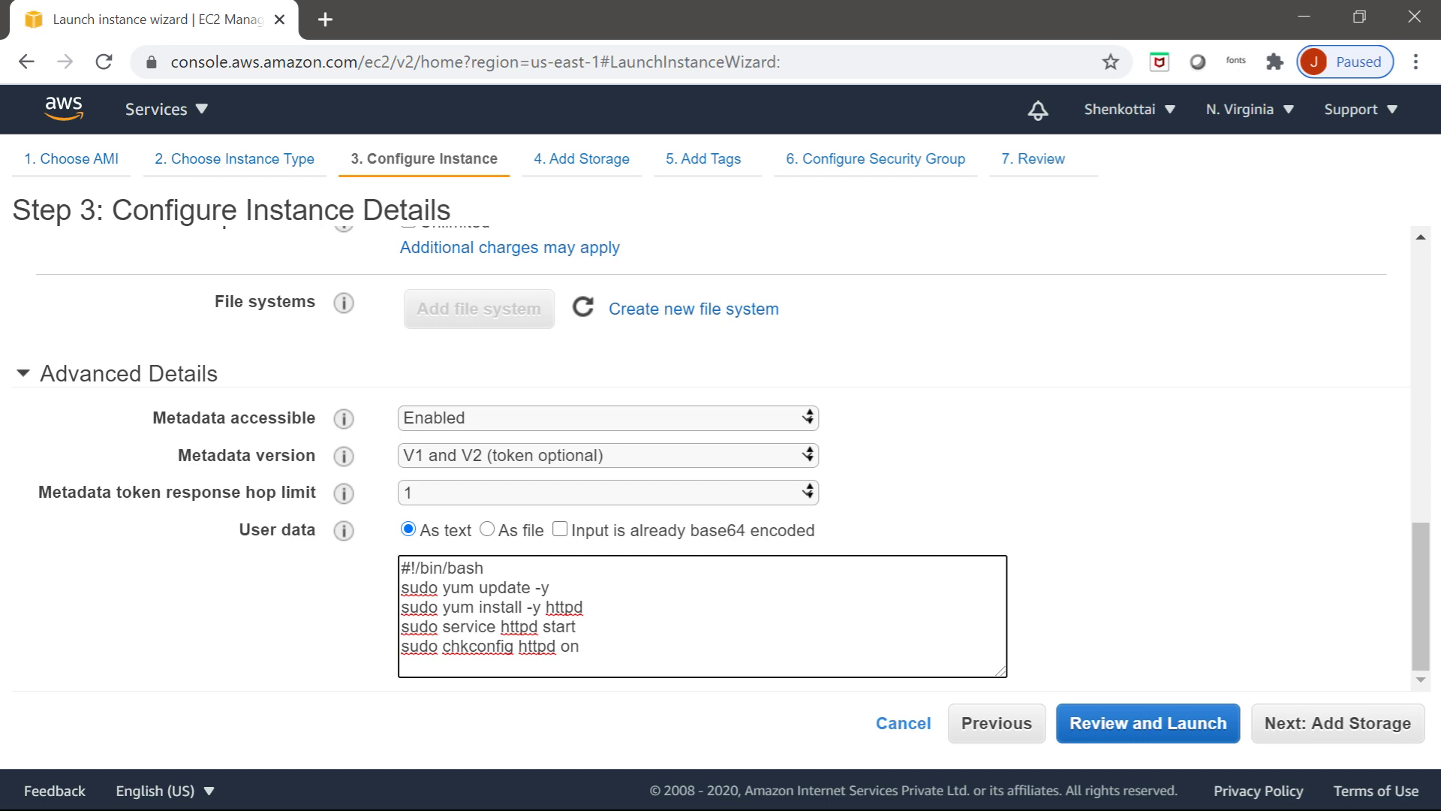
left_click(1338, 723)
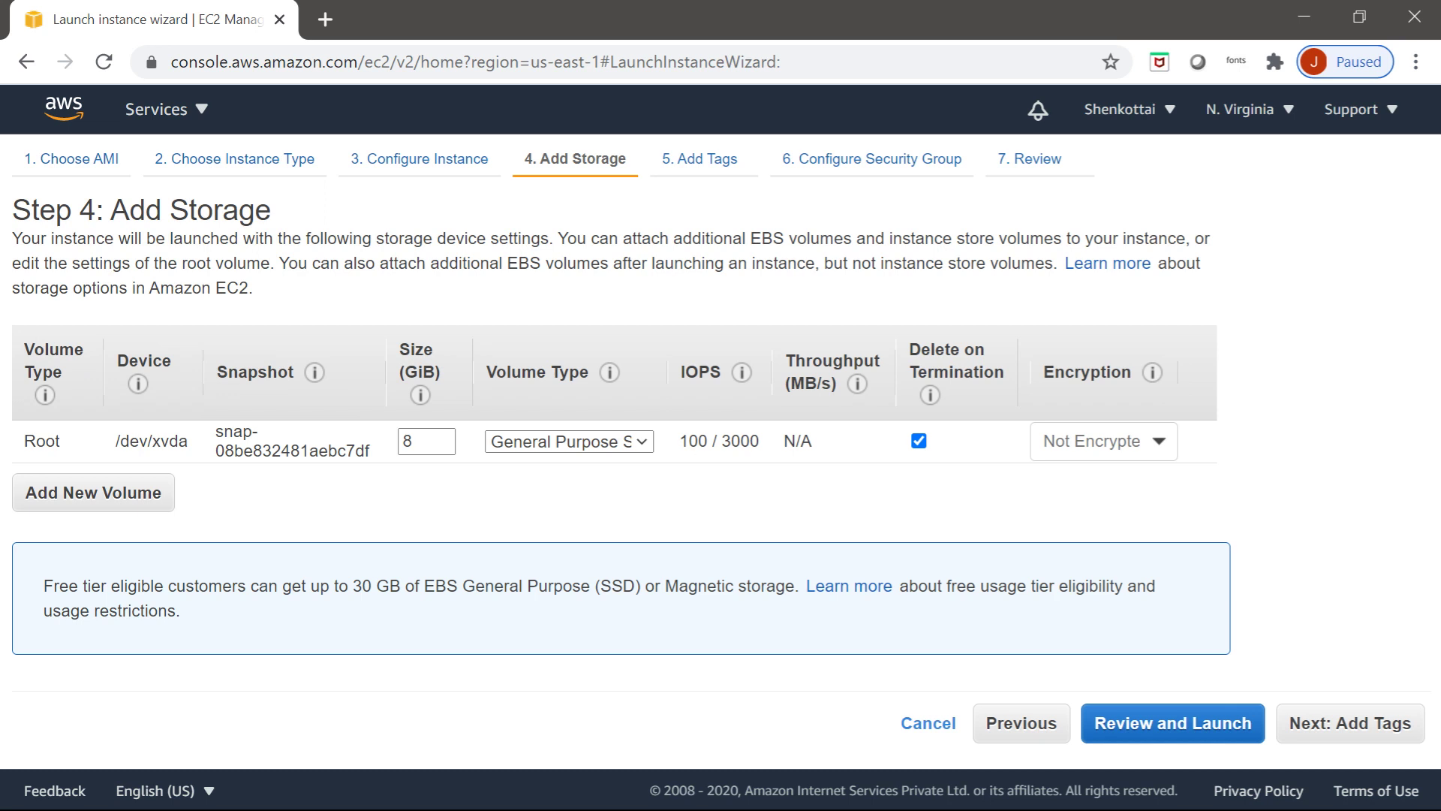
Step: Check the root volume's size, type and termination options, keep 8 GiB General Purpose SSD with Delete on Termination enabled, and continue to tags
left_click(426, 440)
left_click(569, 441)
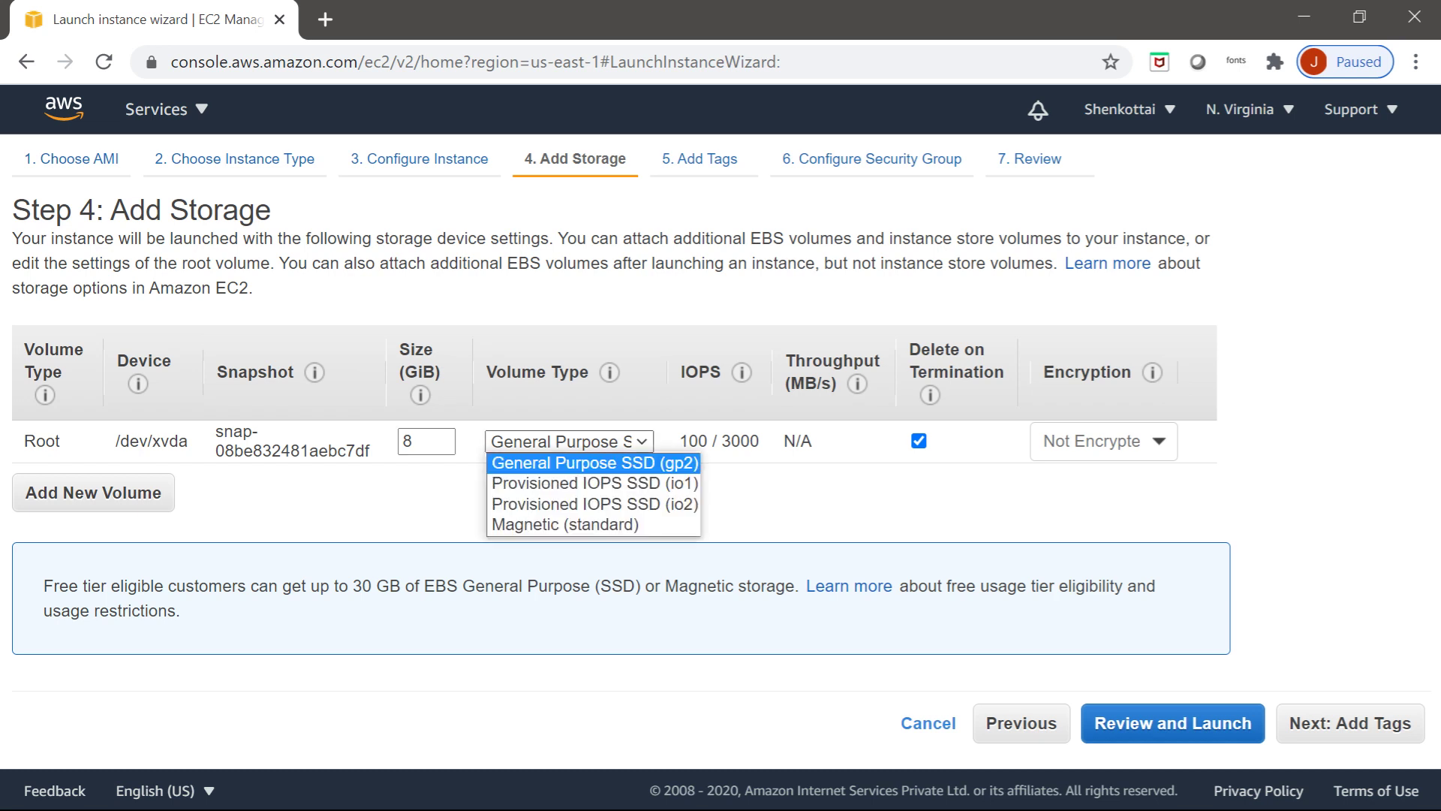
key("Escape")
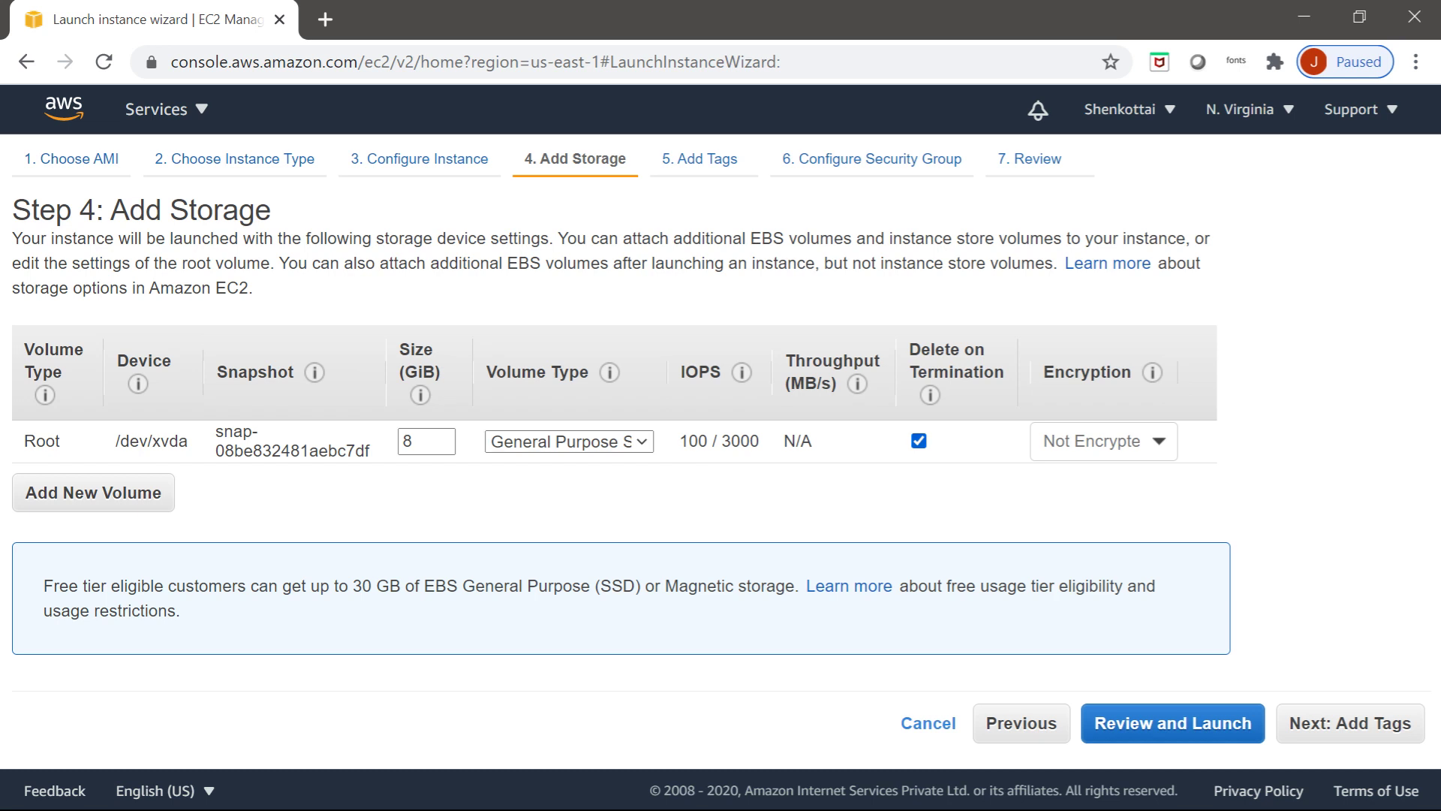
left_click(918, 441)
left_click(919, 440)
left_click(1350, 723)
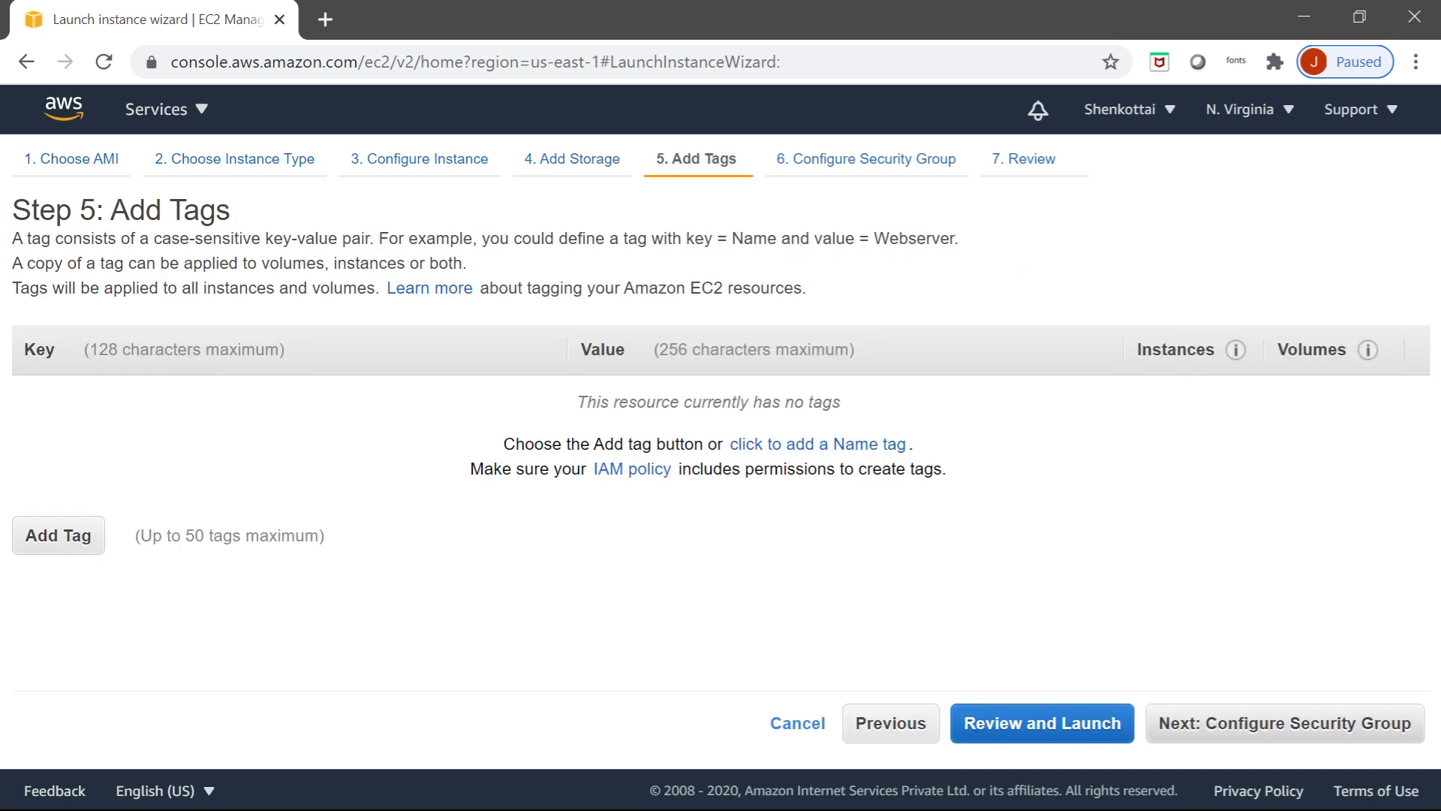
Step: Add a tag with key Name and value ec2instance, and continue to the security group configuration
left_click(58, 535)
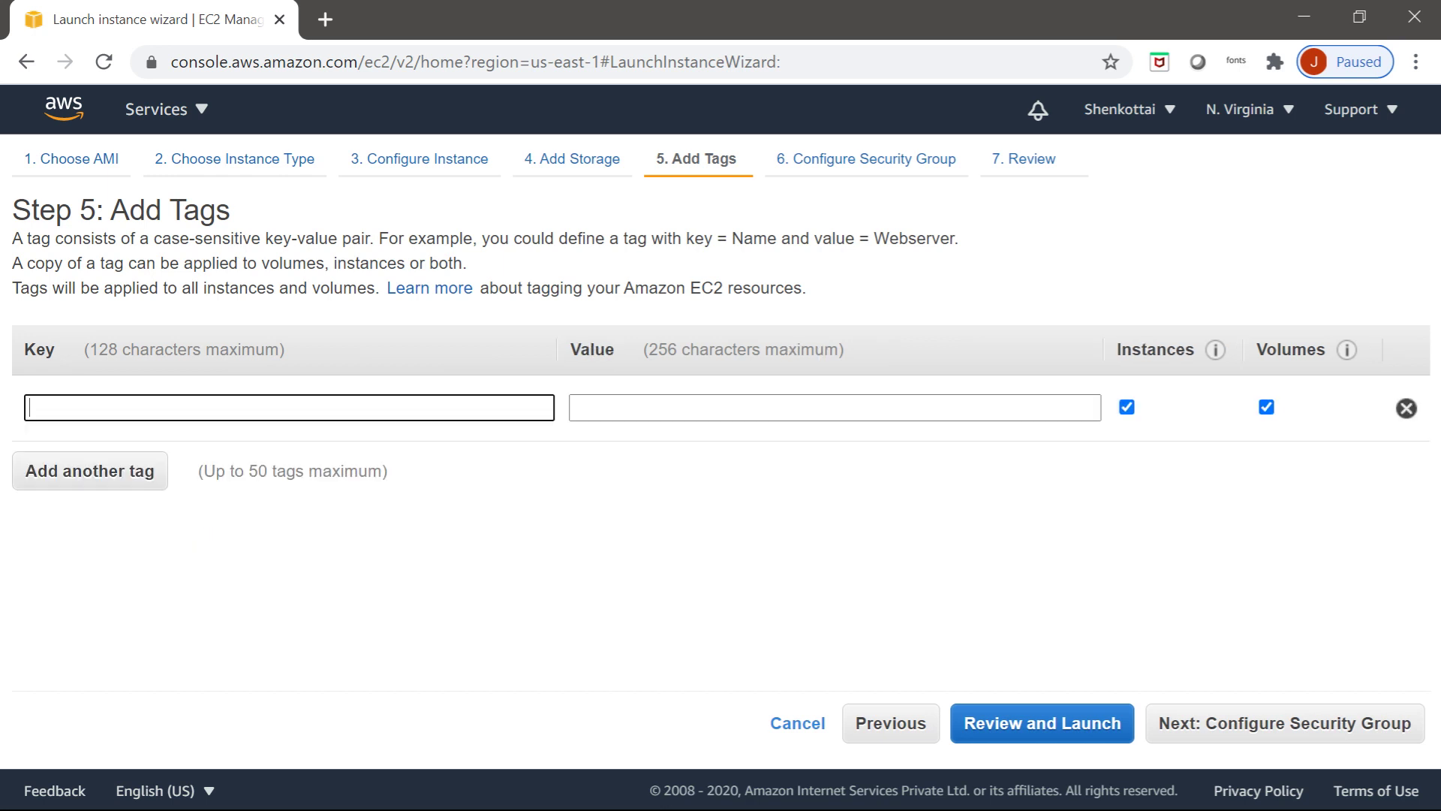
type("n")
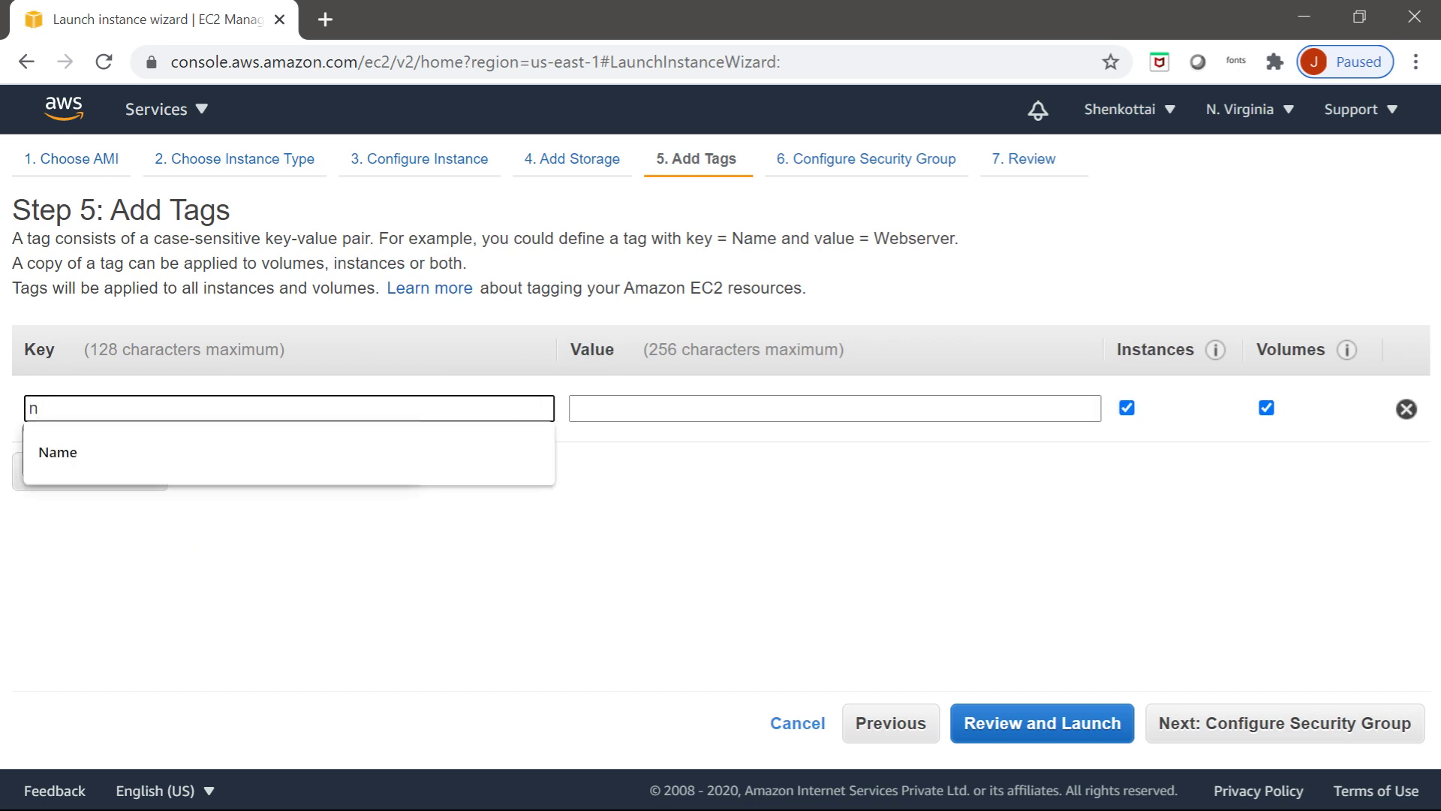
left_click(57, 452)
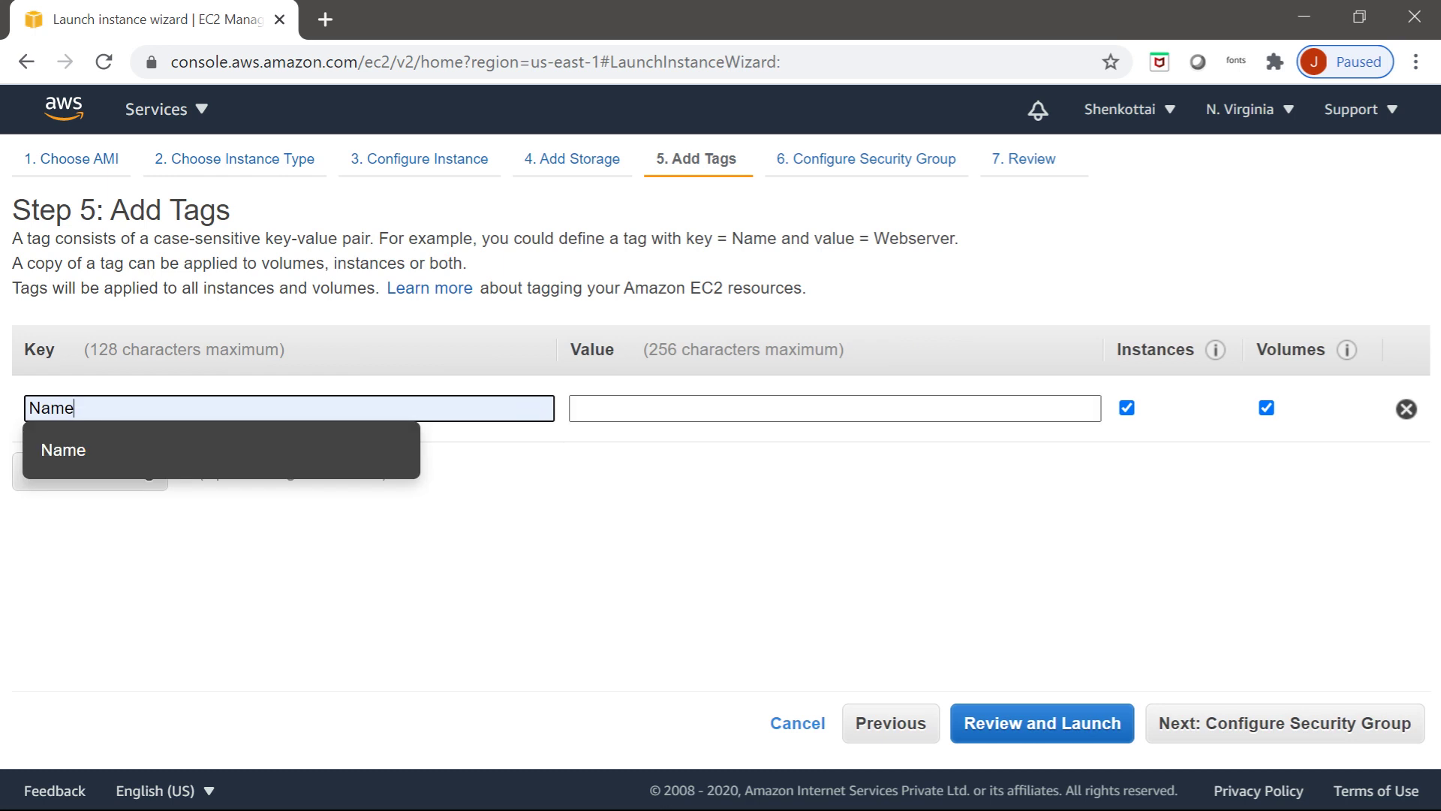
left_click(698, 408)
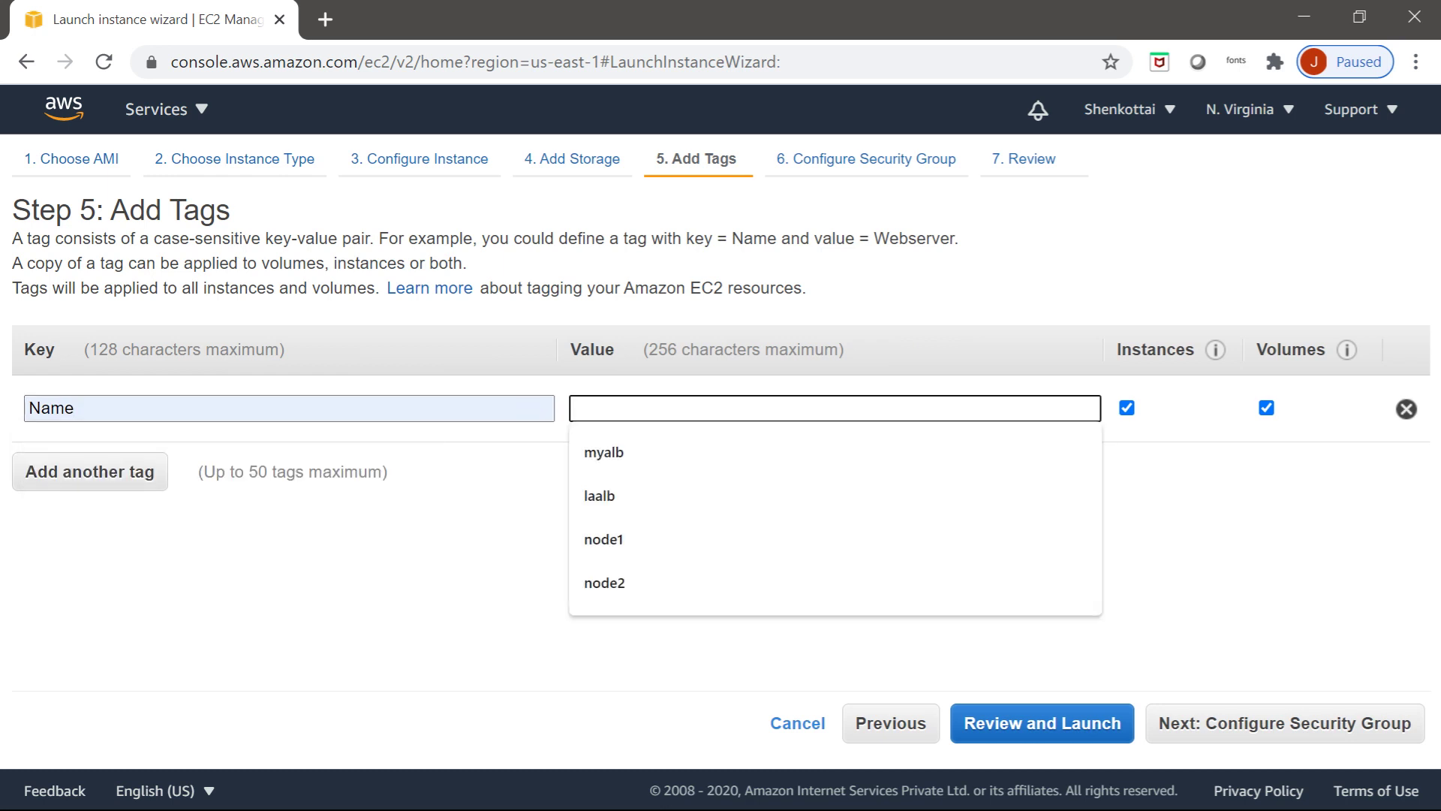
type("ec2ins")
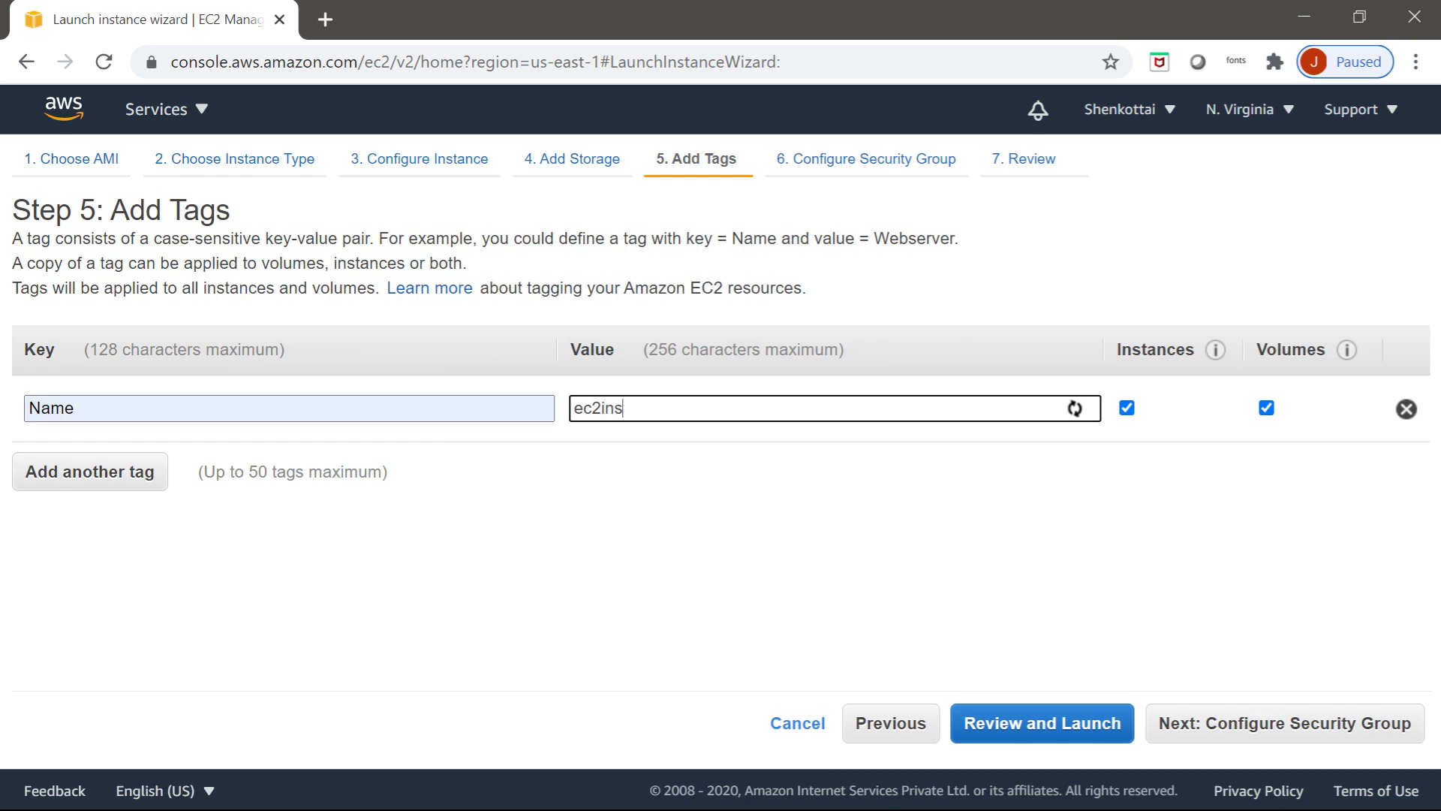
type("tance")
left_click(1285, 722)
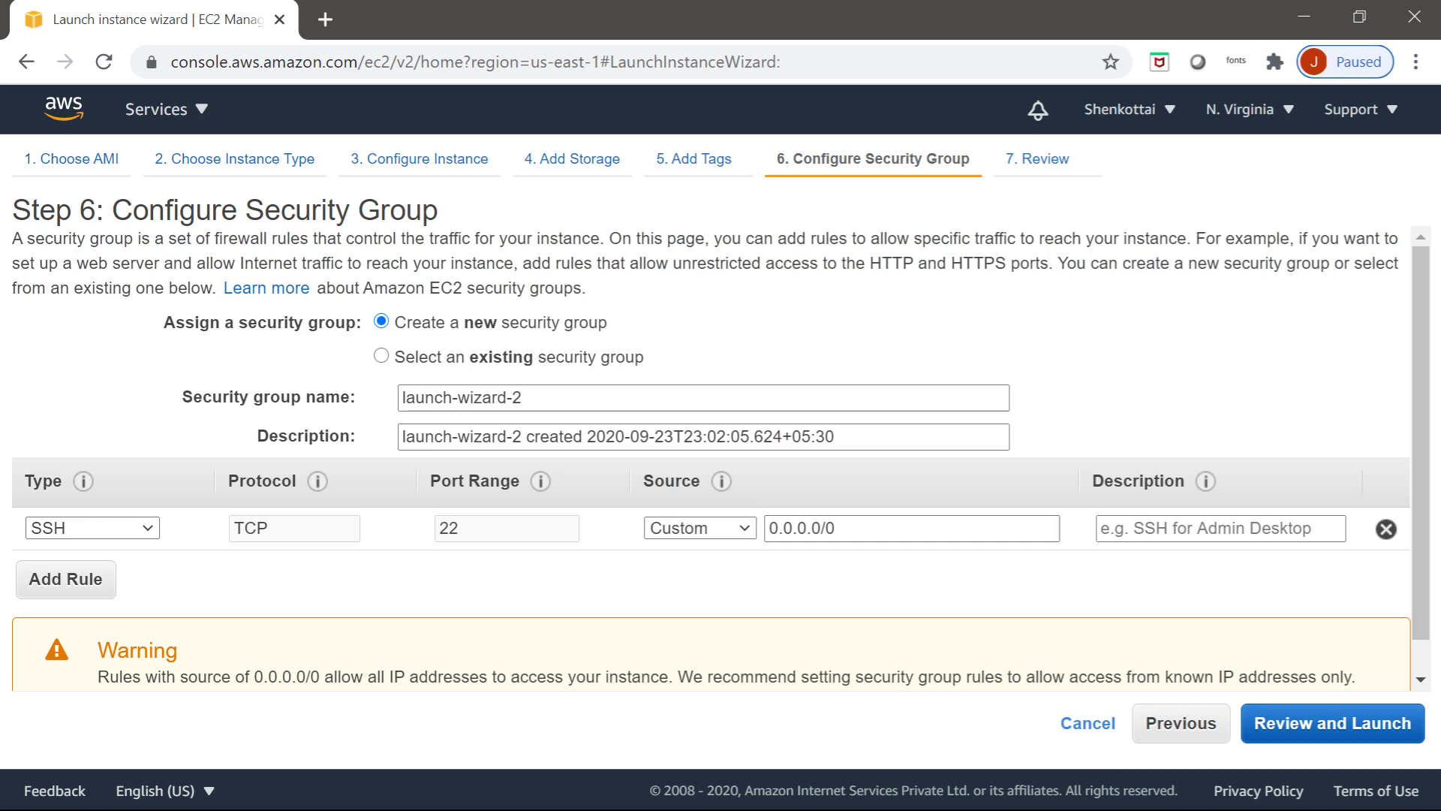
Step: Accept the new launch-wizard-2 security group with its SSH rule and review the instance launch settings
left_click(1315, 723)
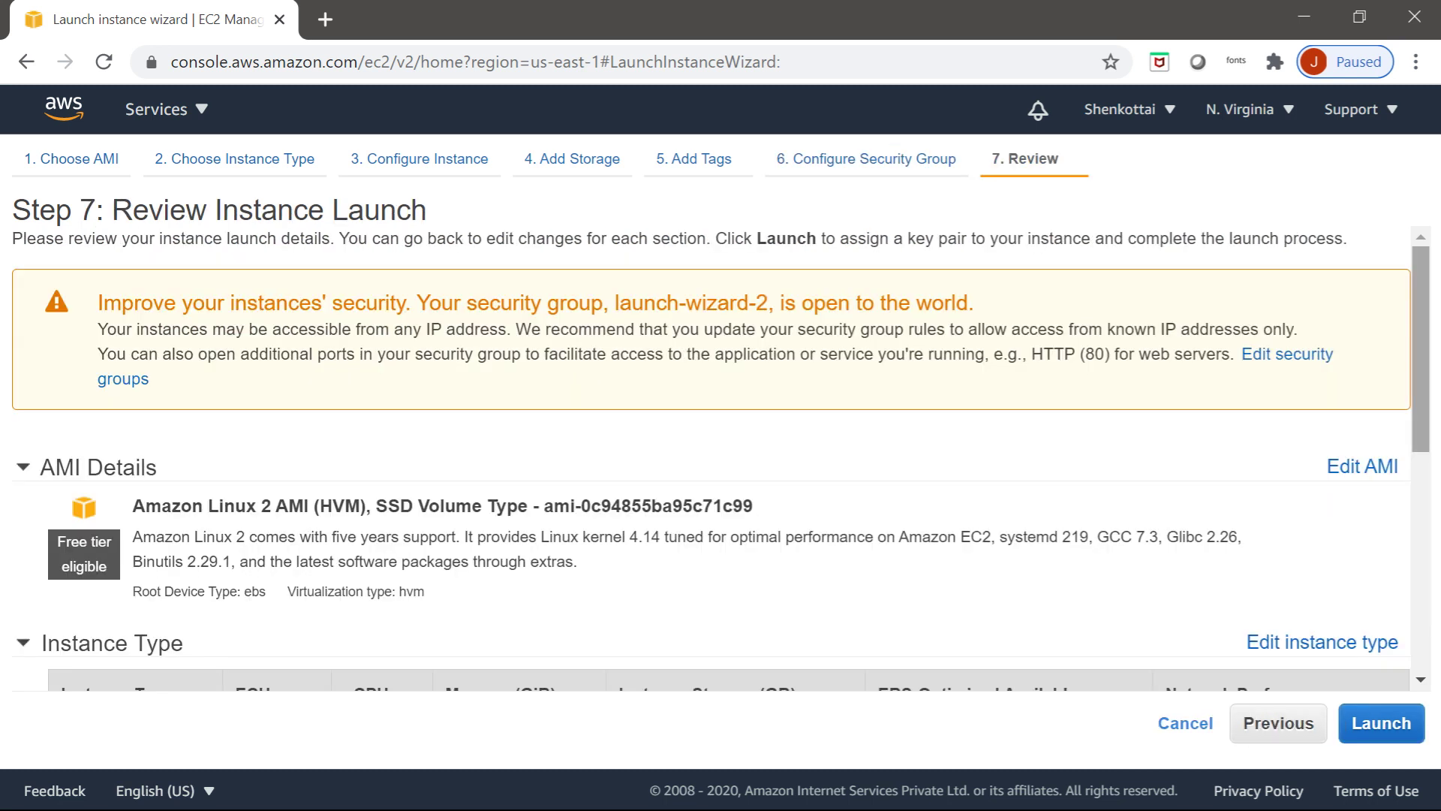
scroll(721, 461, "down", 3)
scroll(721, 461, "down", 2)
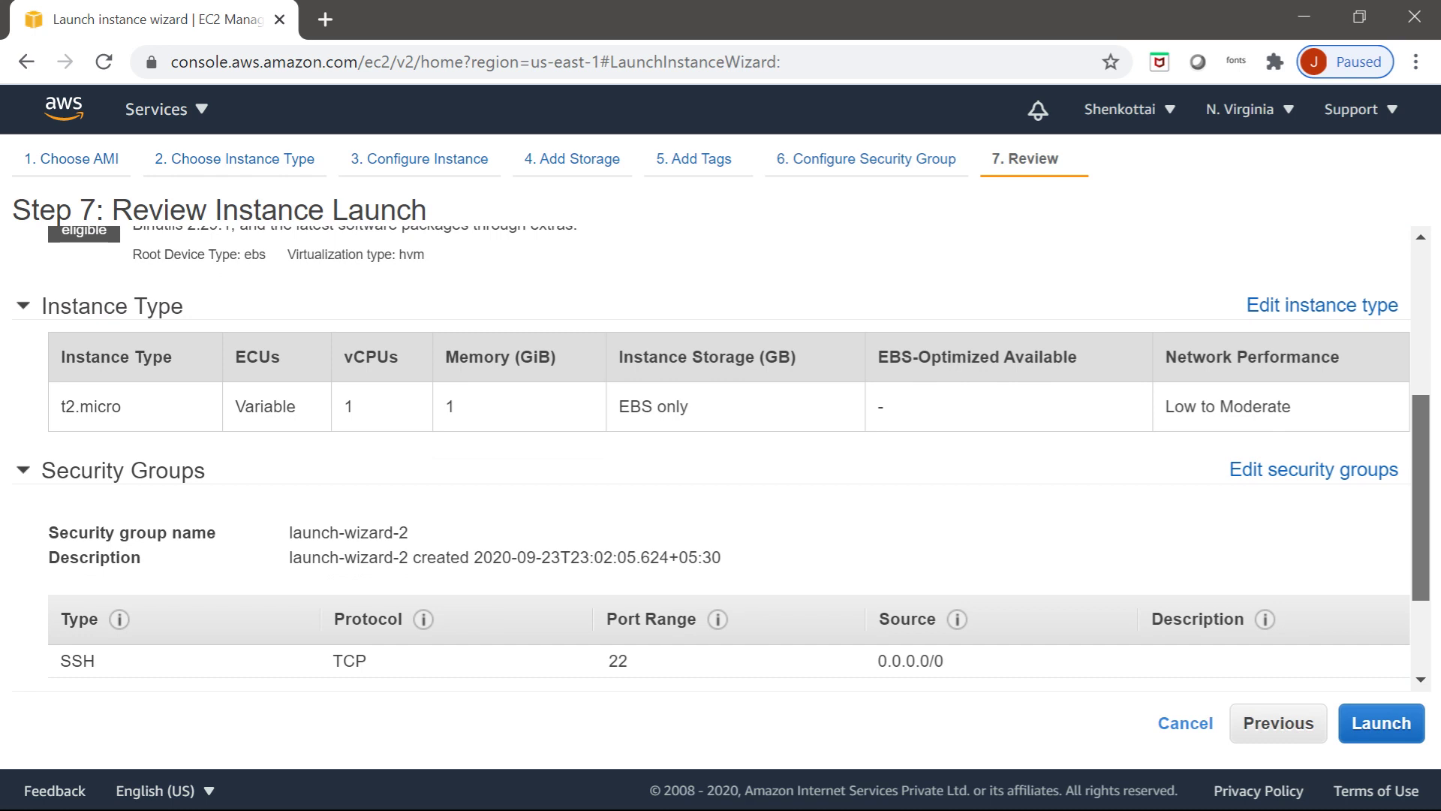
scroll(721, 462, "down", 2)
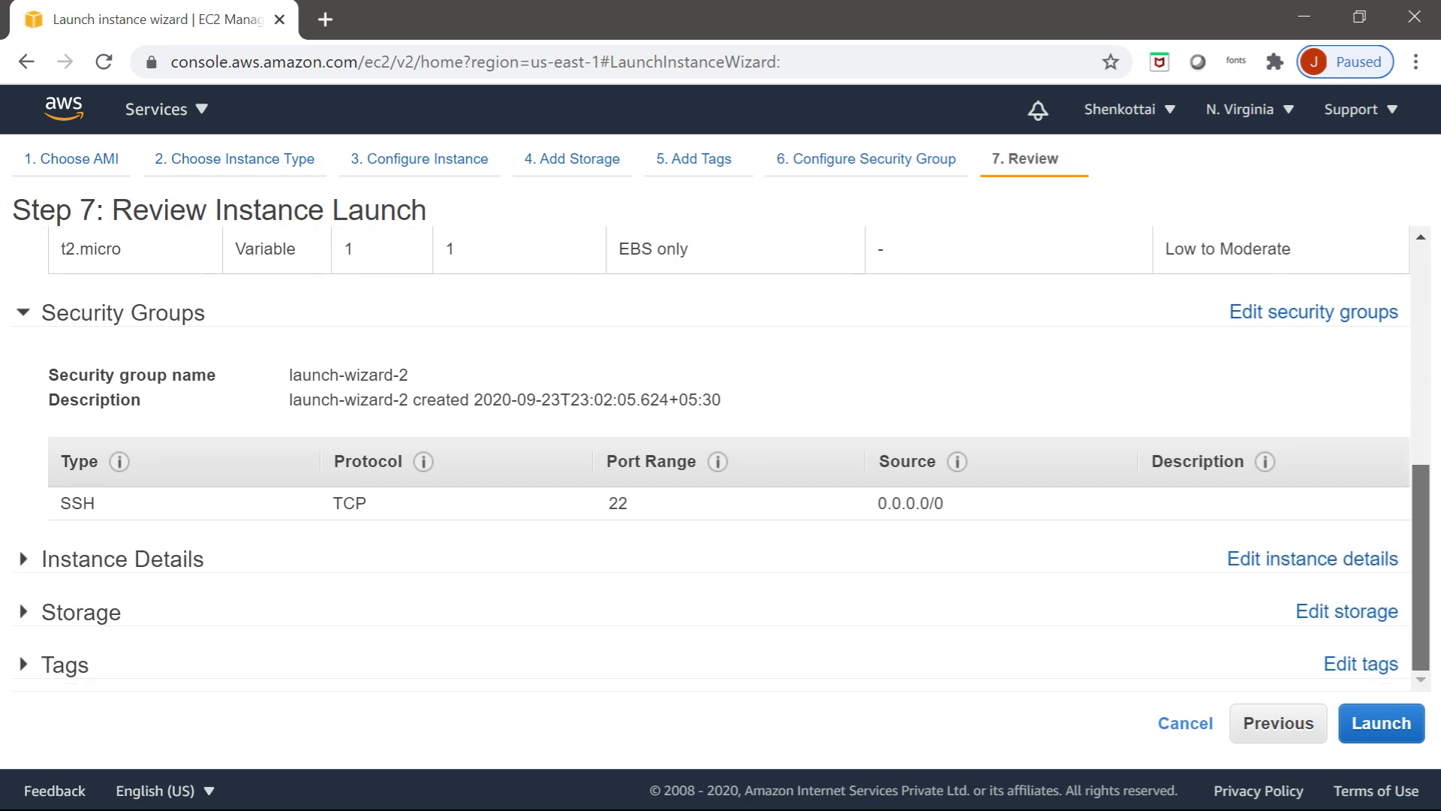
Step: Launch the instance with the existing key pair mykey, acknowledging access to its private key file
left_click(1381, 723)
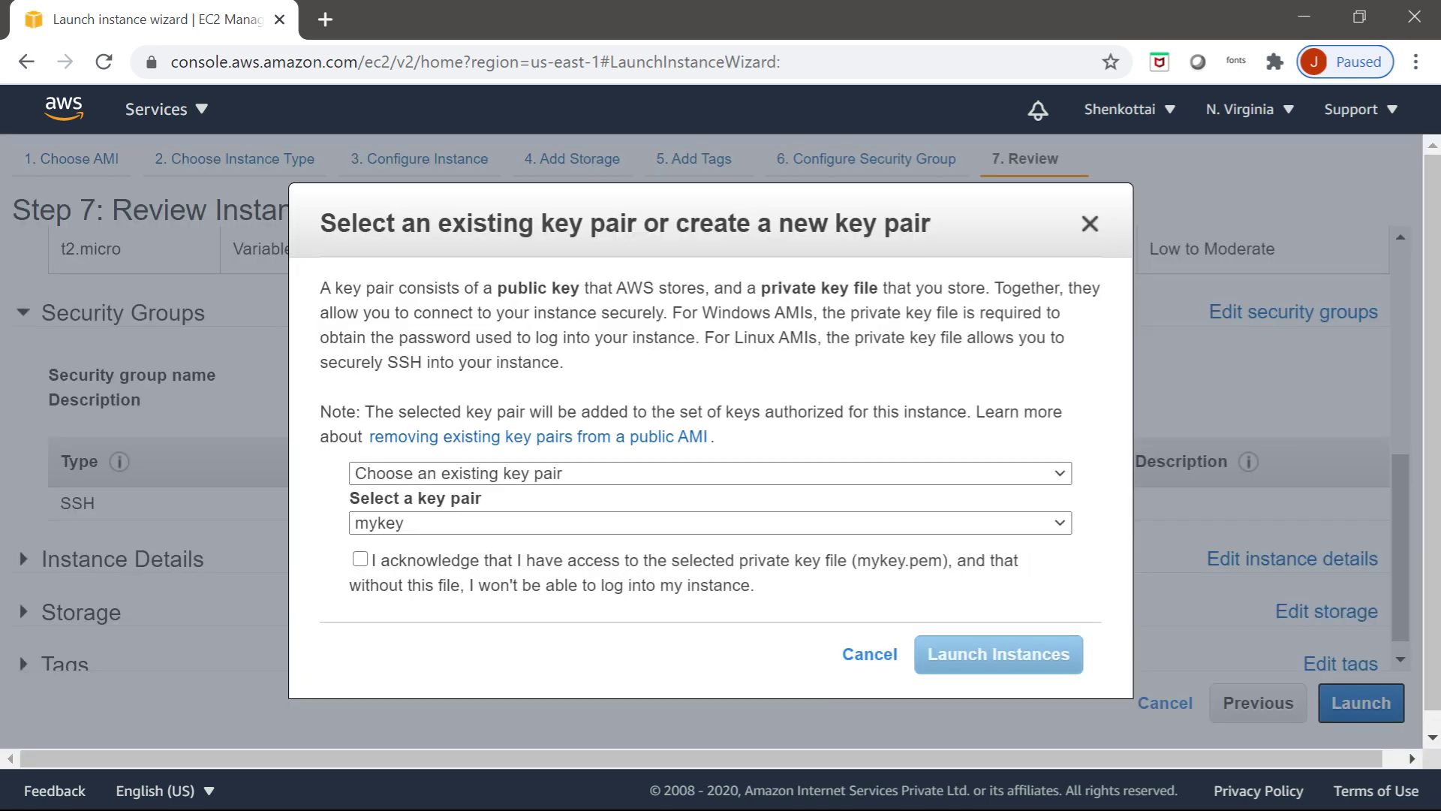
left_click(361, 559)
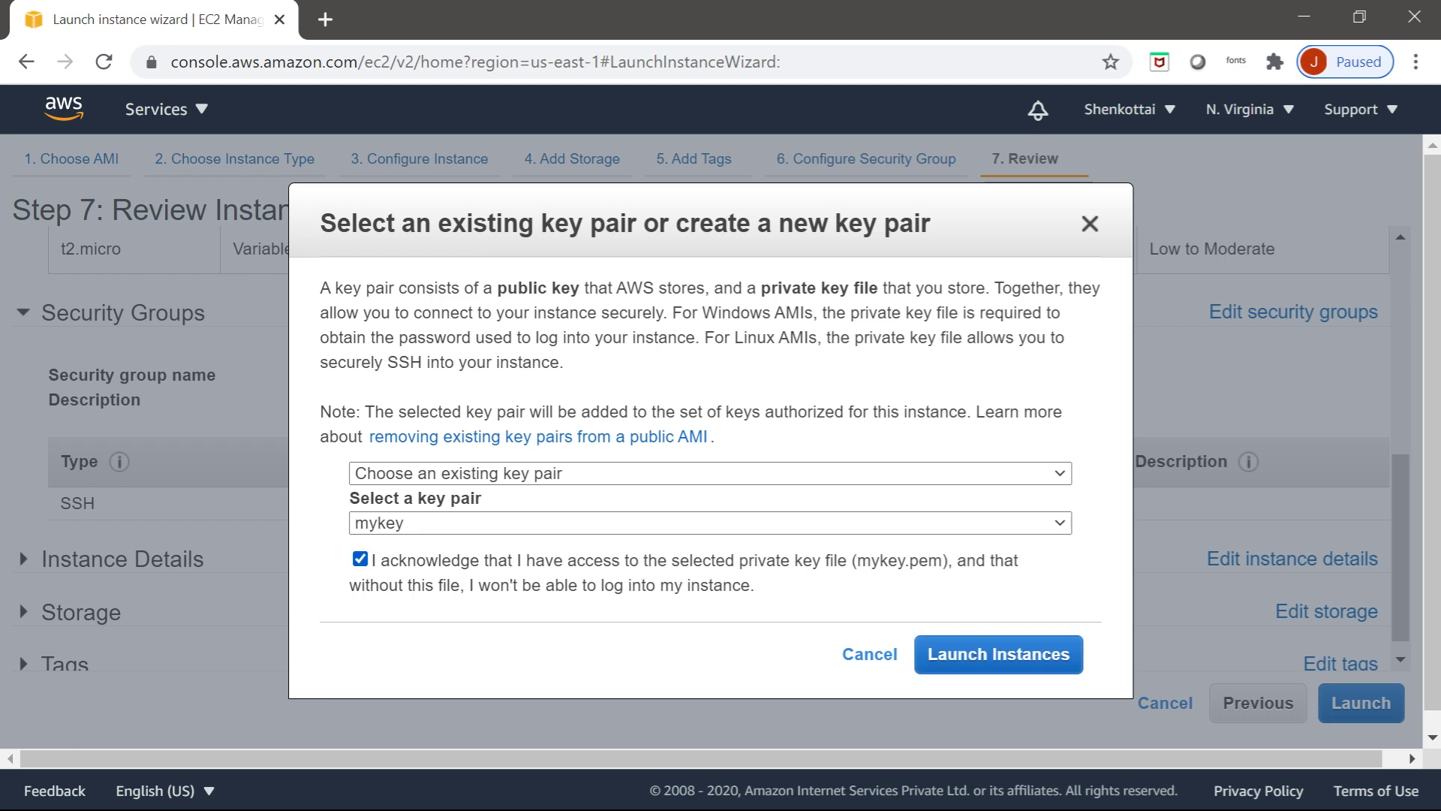
left_click(998, 654)
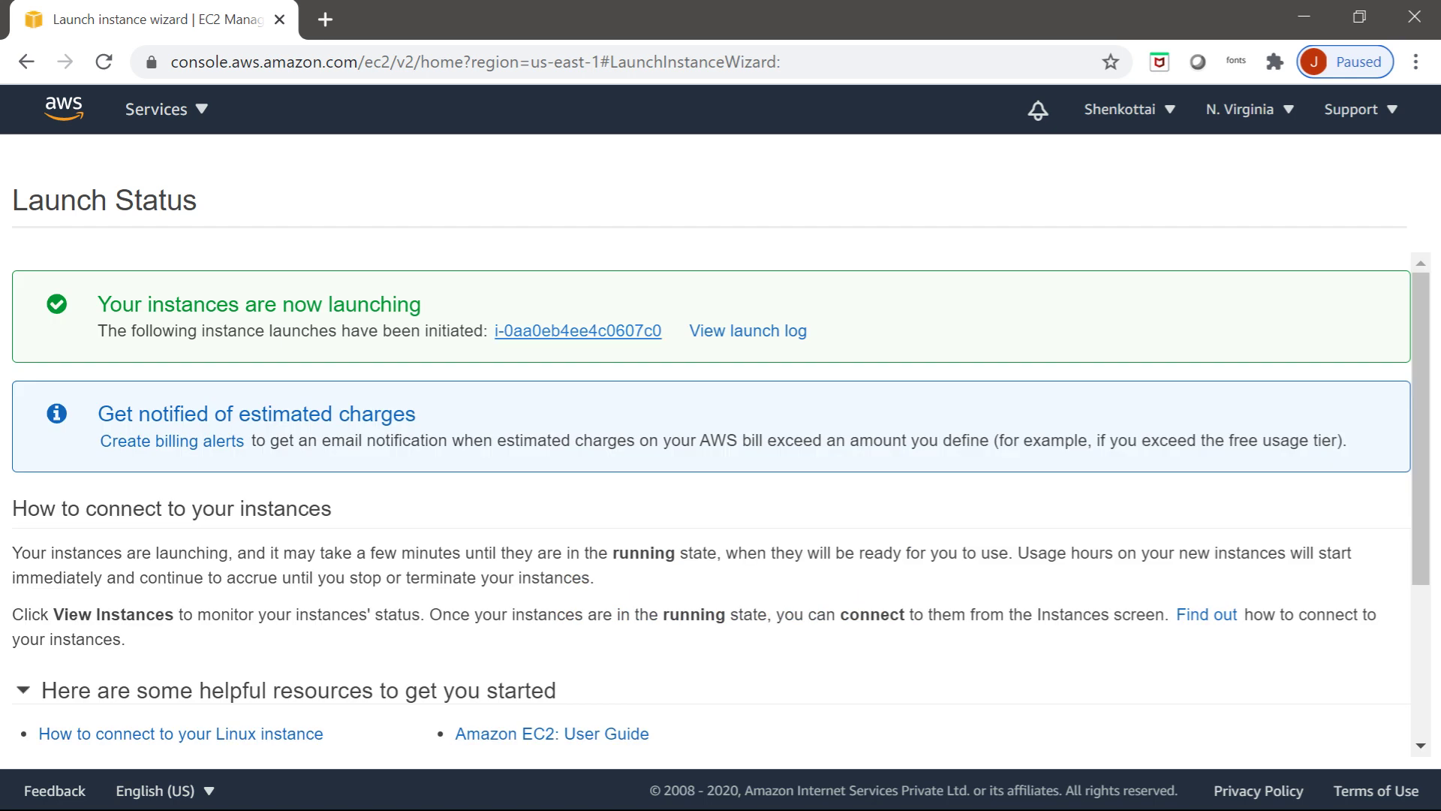
Step: Open the launched instance in the instances list and examine its state, network details and root device in the description
left_click(578, 331)
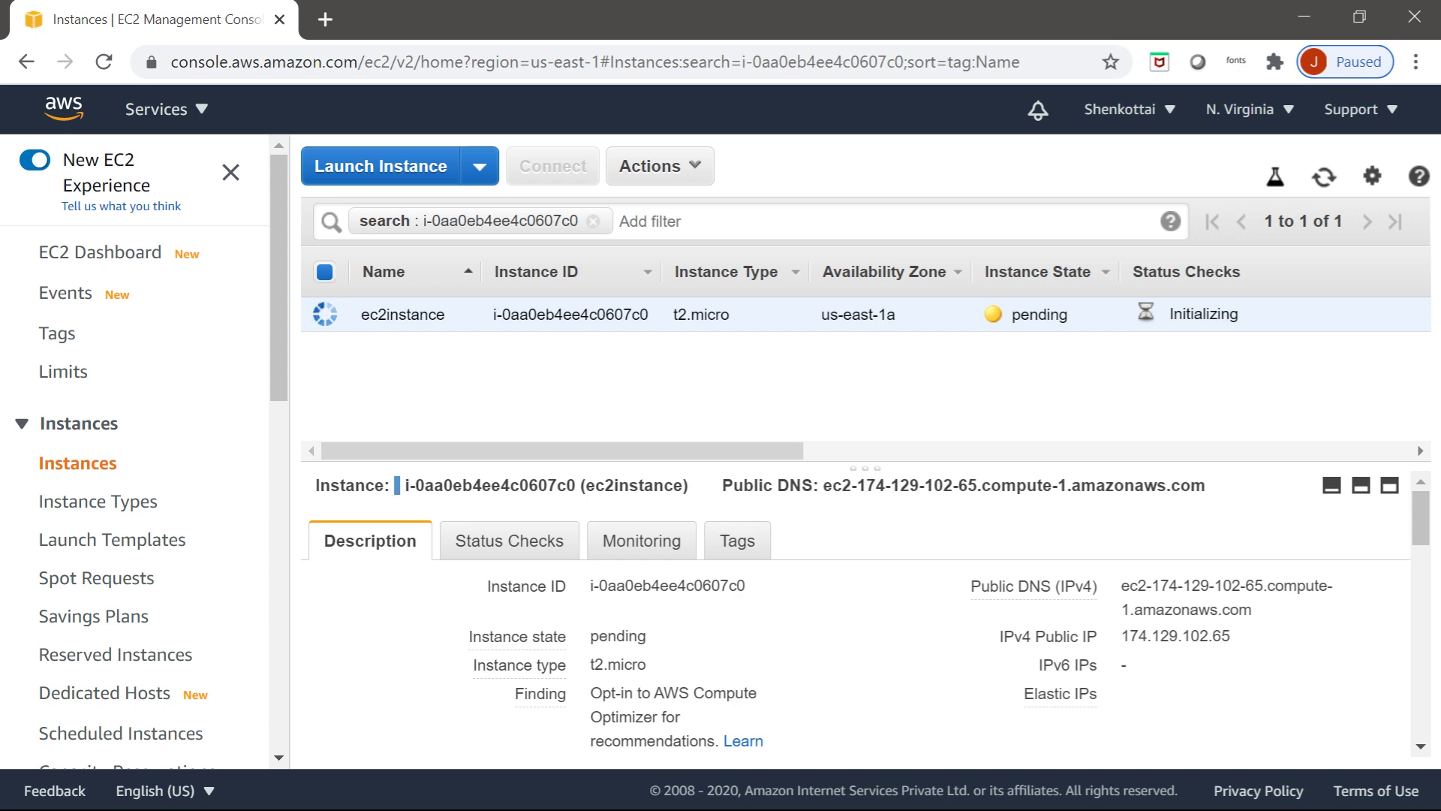
left_click(1421, 746)
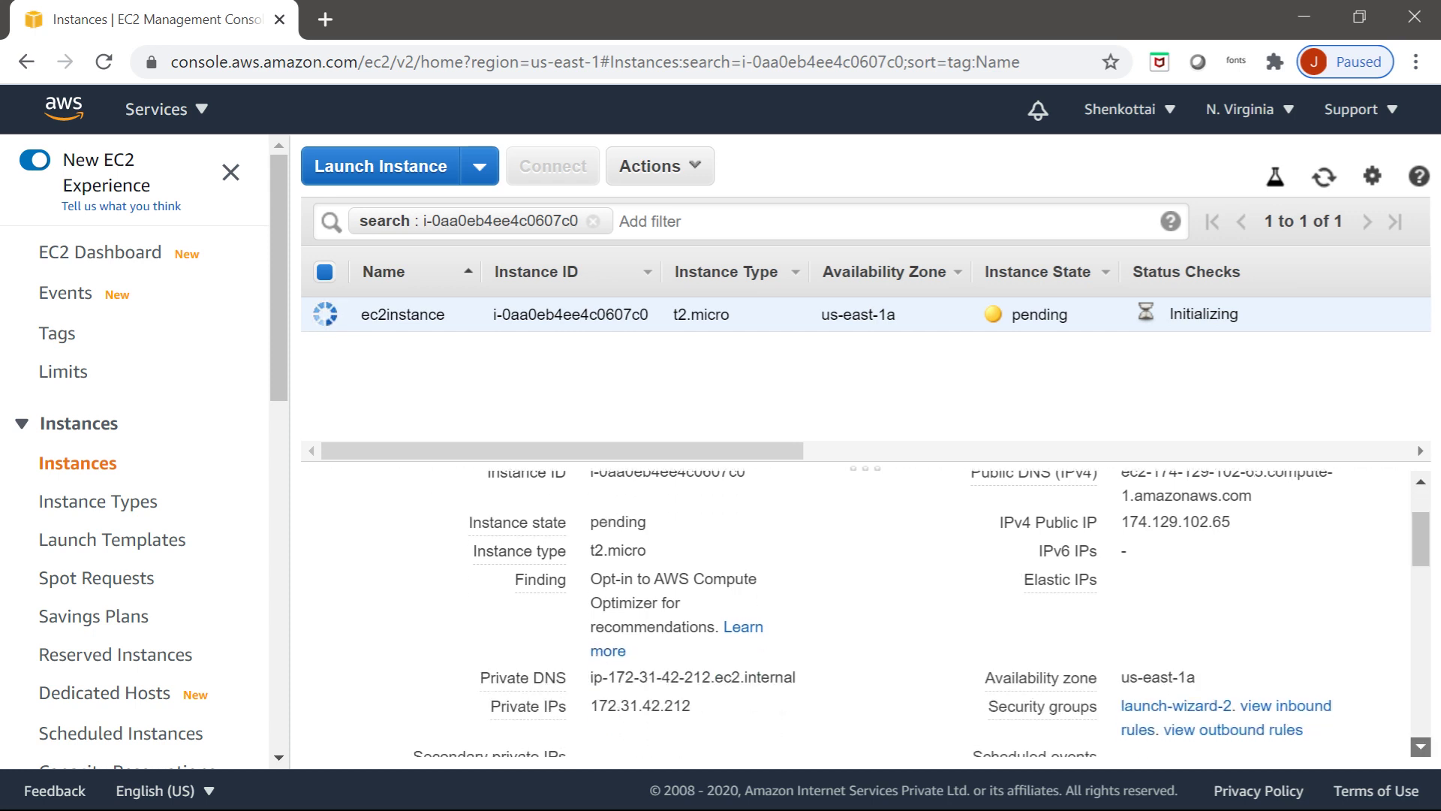
left_click(1421, 746)
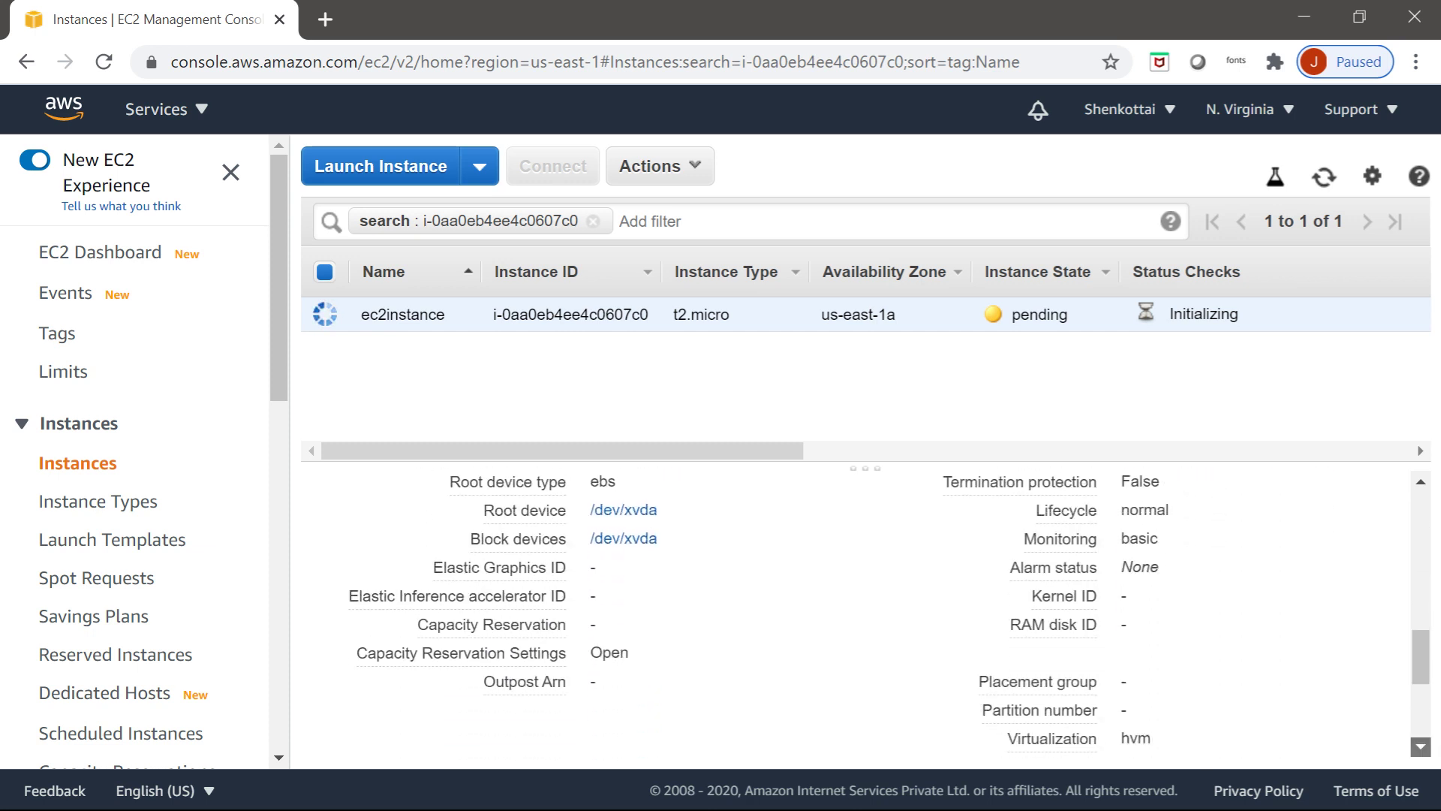
left_click(1421, 481)
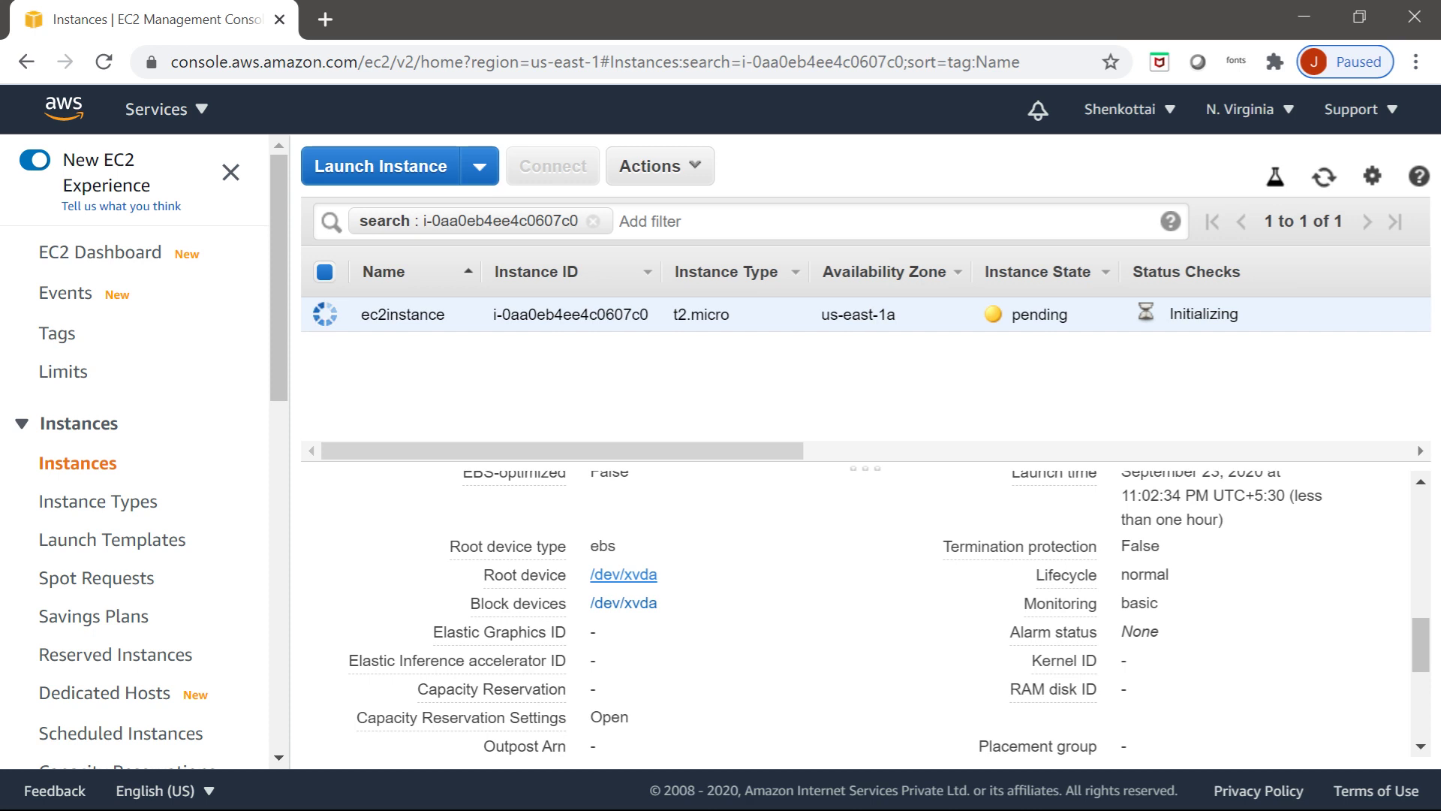
mouse_move(524, 574)
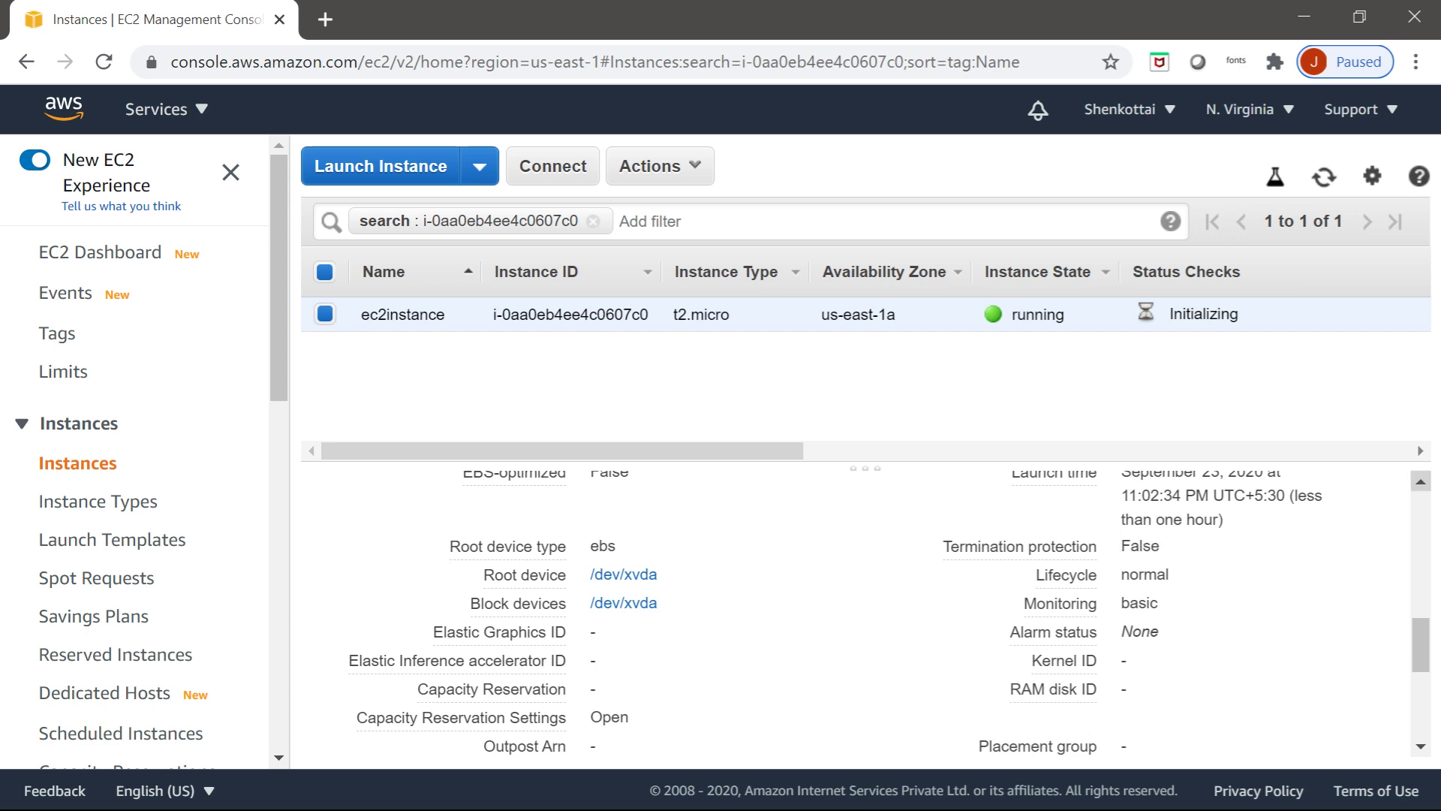
scroll(863, 612, "up", 6)
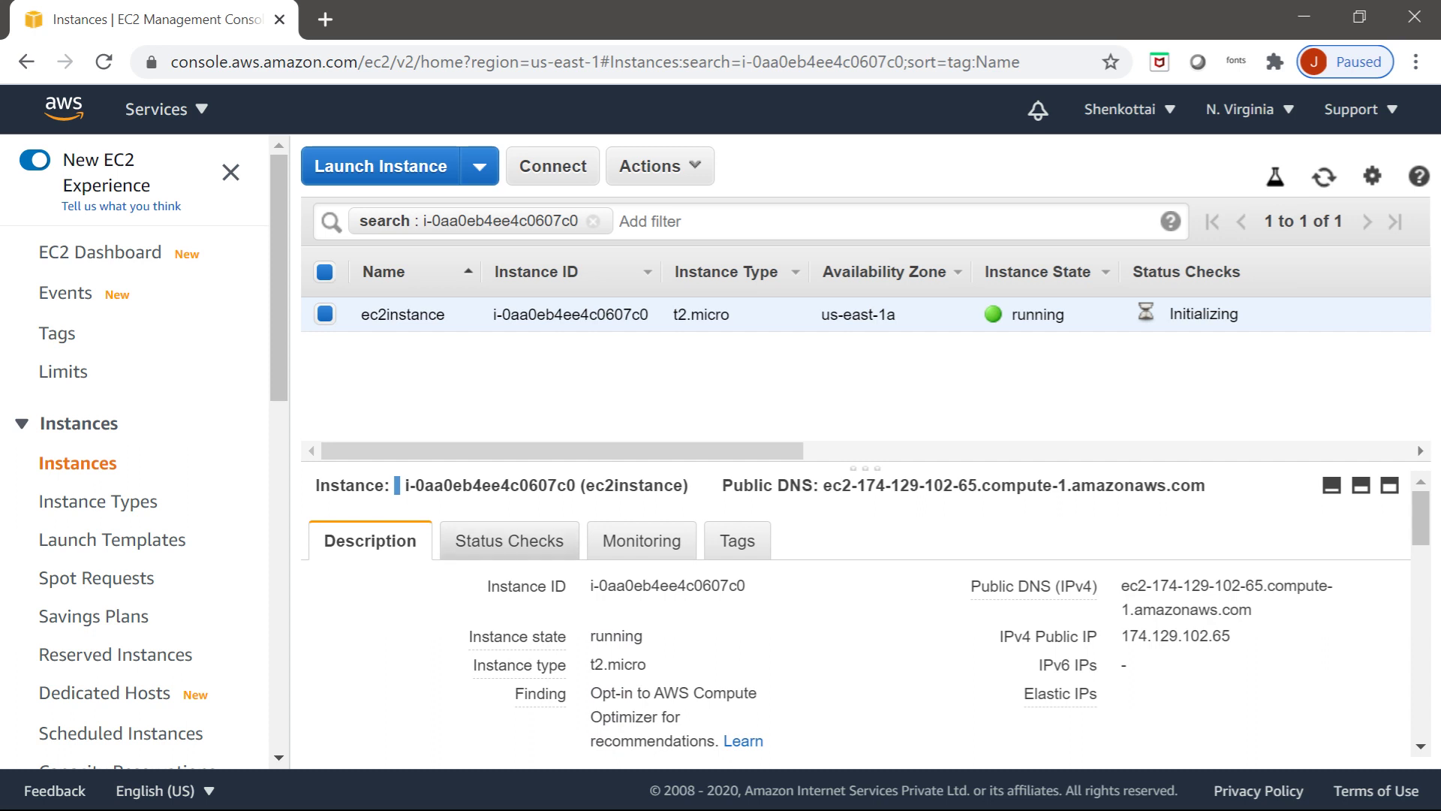
Step: Examine the system and instance status checks of ec2instance
left_click(508, 541)
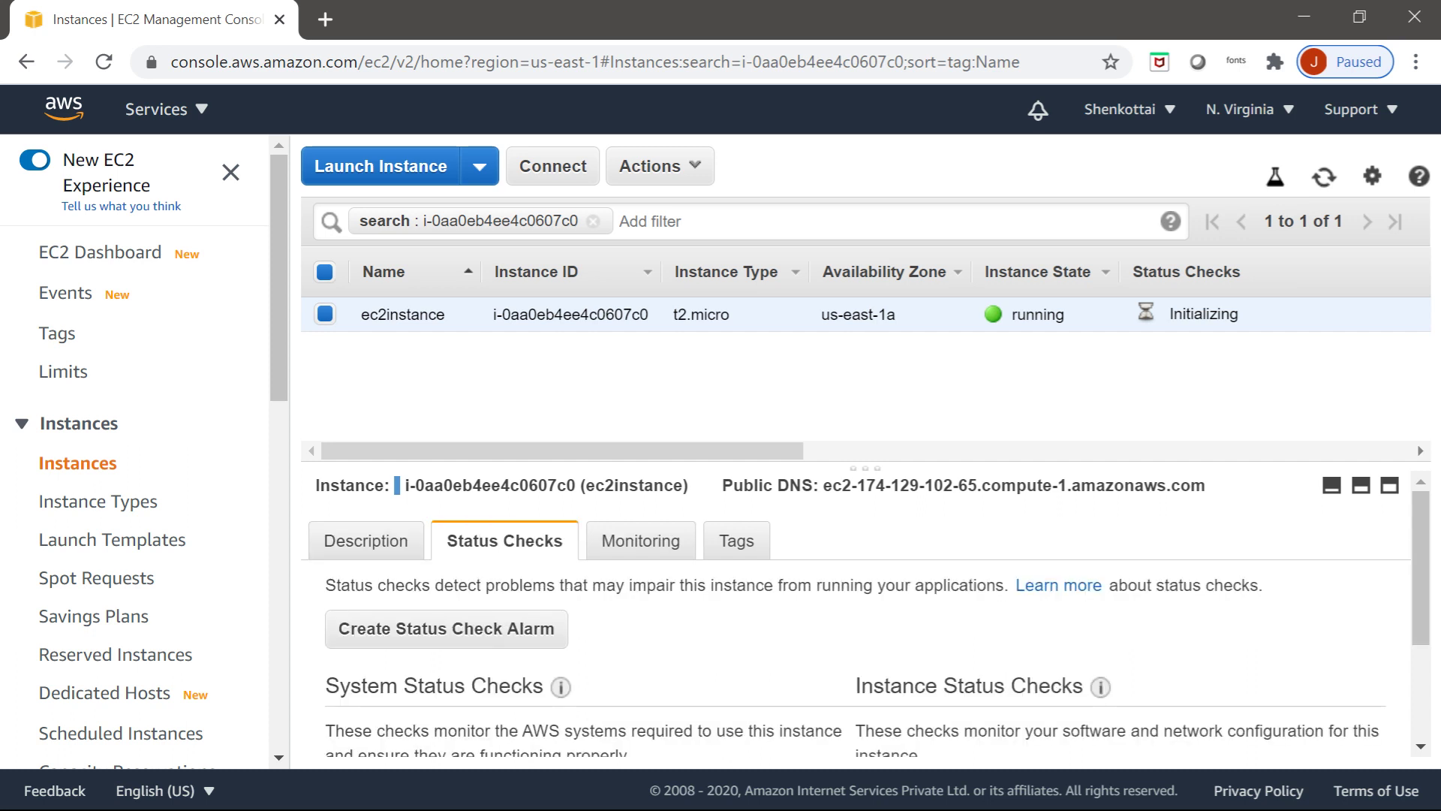
scroll(863, 613, "down", 2)
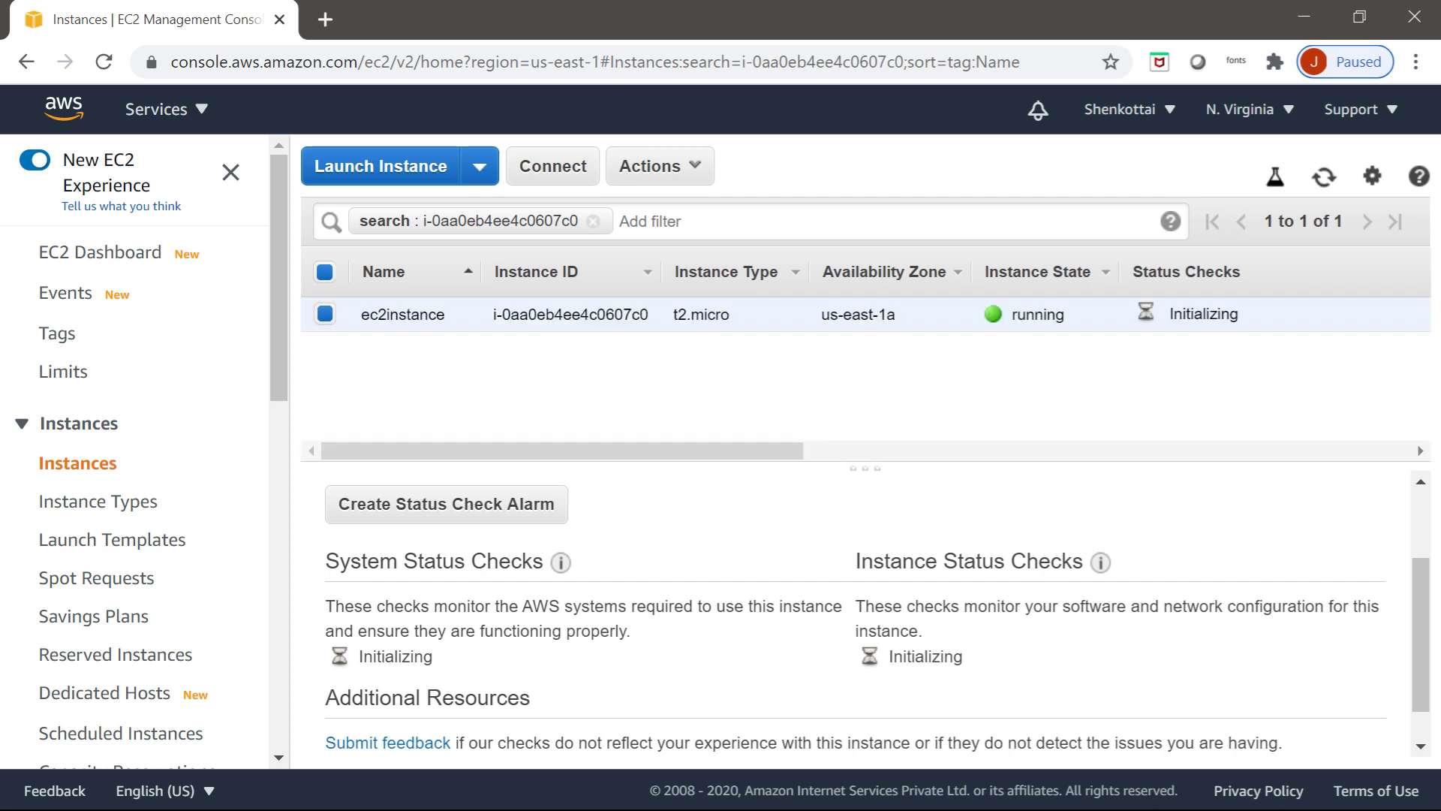
mouse_move(1421, 634)
left_mouse_down()
mouse_move(1421, 567)
mouse_move(1421, 661)
left_mouse_up()
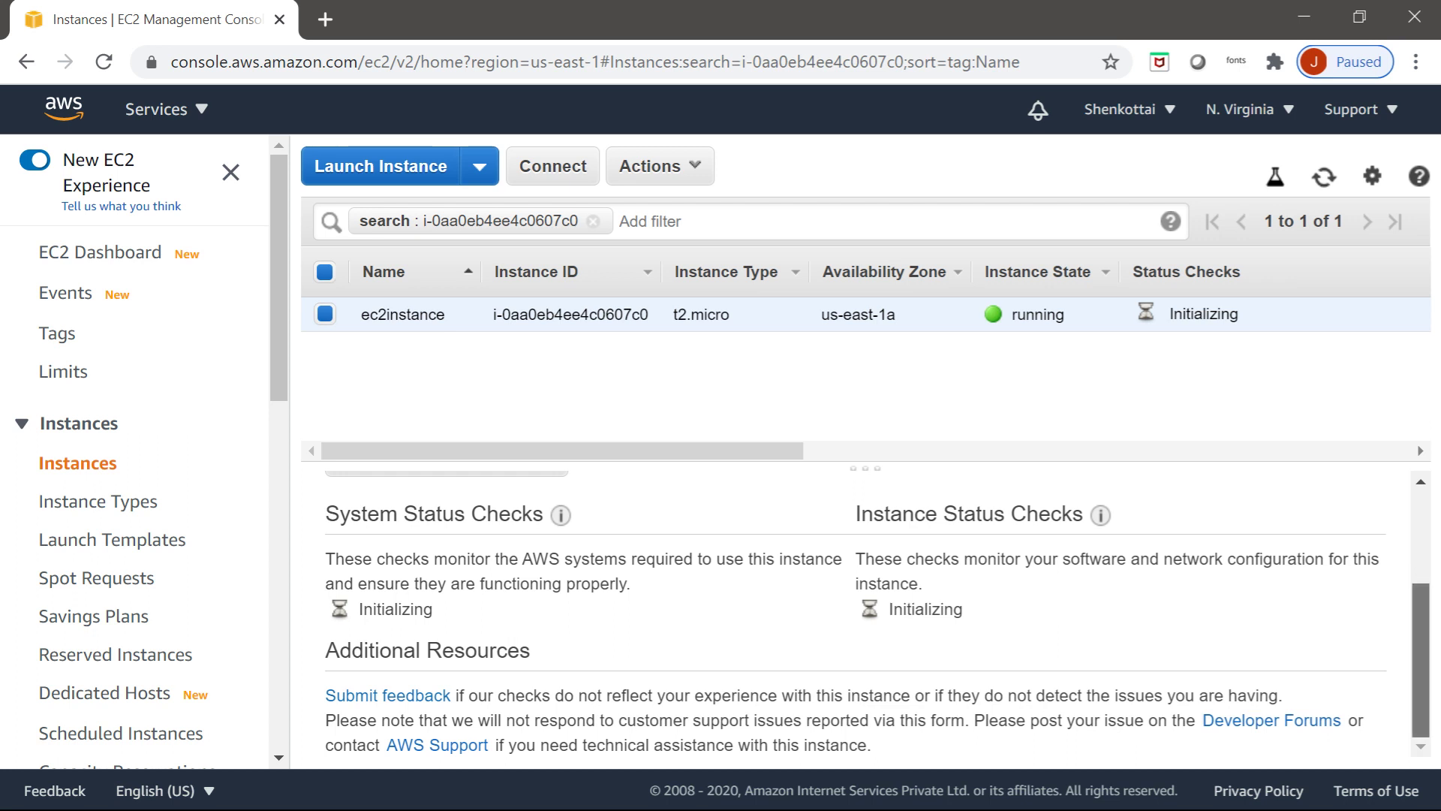
mouse_move(1421, 660)
left_mouse_down()
mouse_move(1421, 569)
mouse_move(1421, 659)
left_mouse_up()
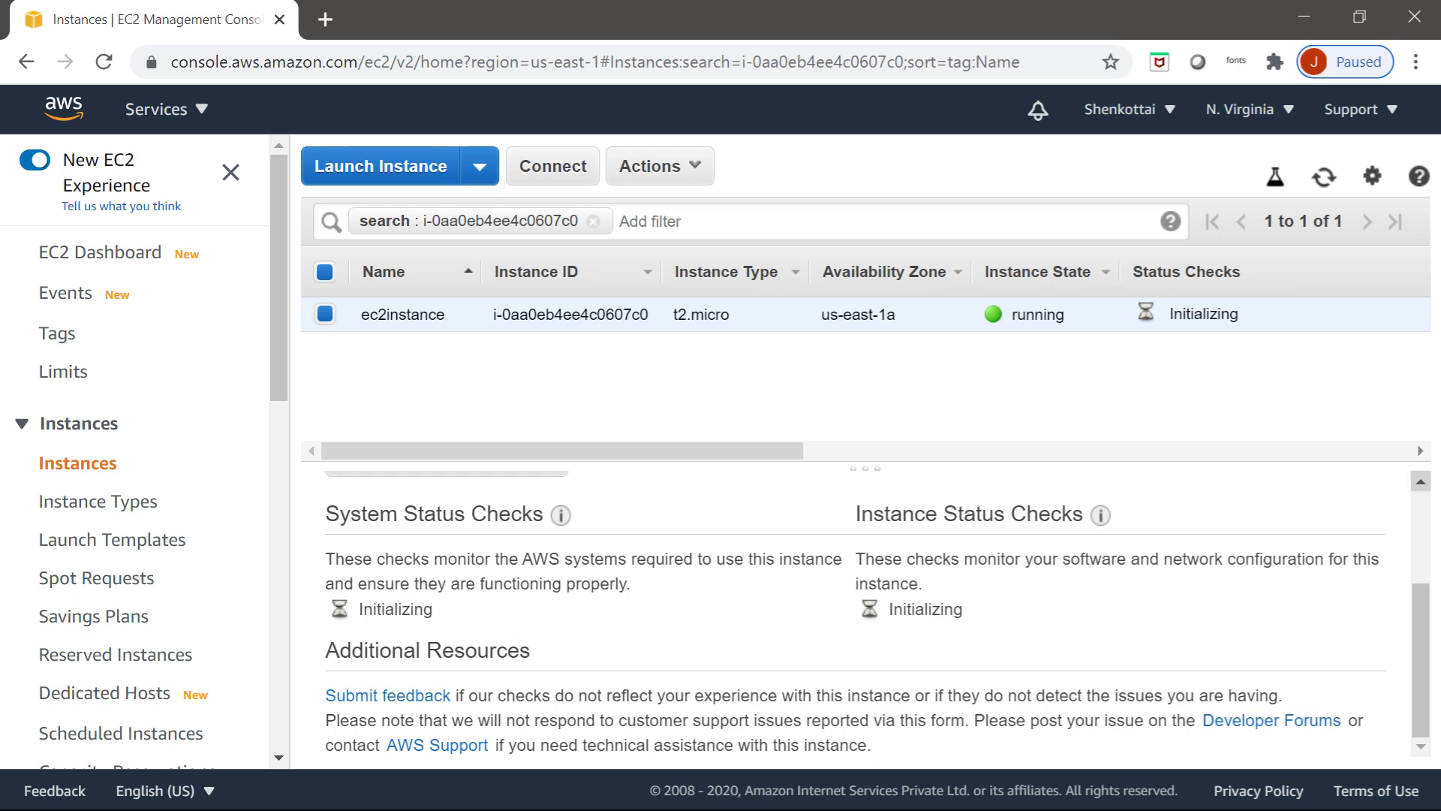
scroll(1421, 481, "up", 3)
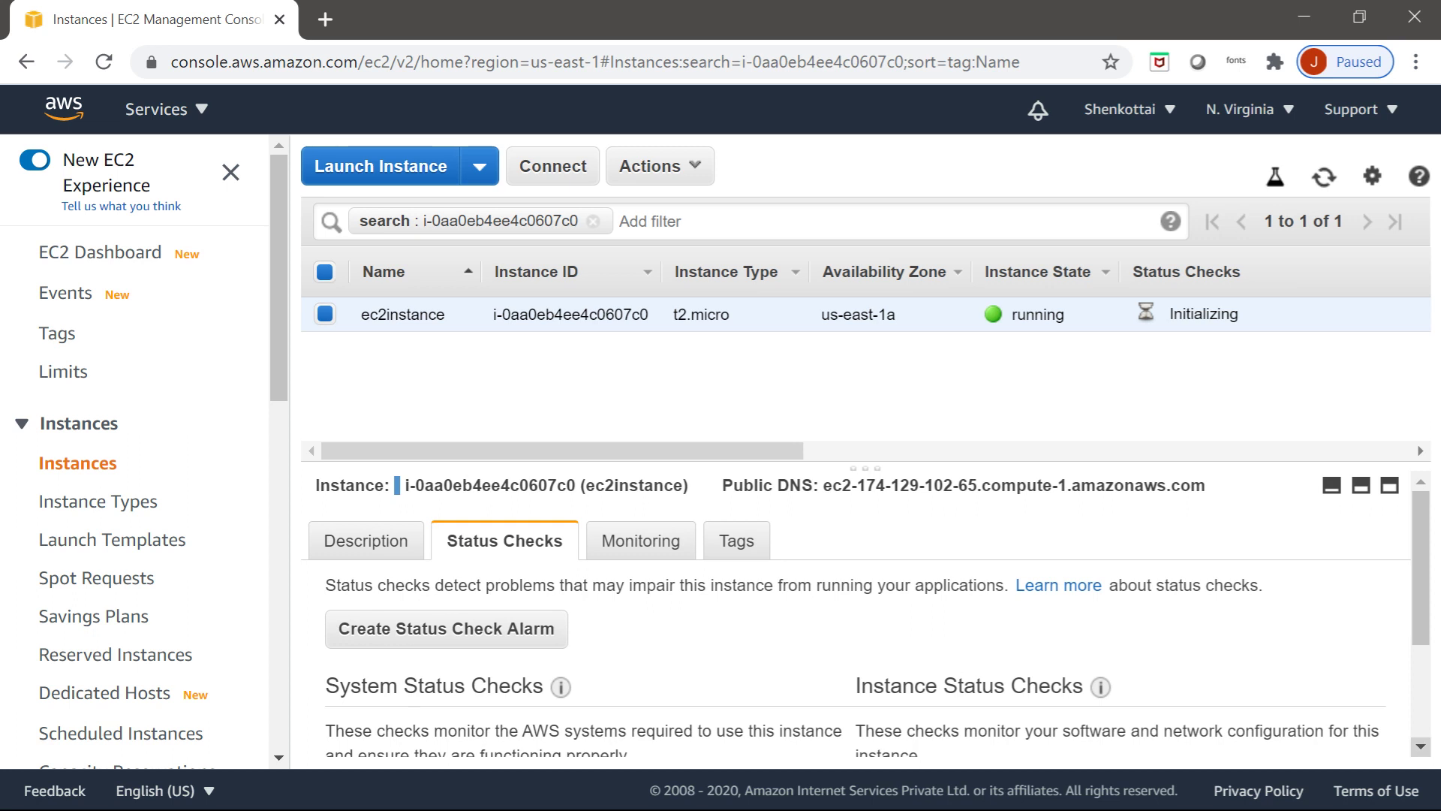
scroll(1421, 746, "down", 2)
scroll(1420, 746, "down", 2)
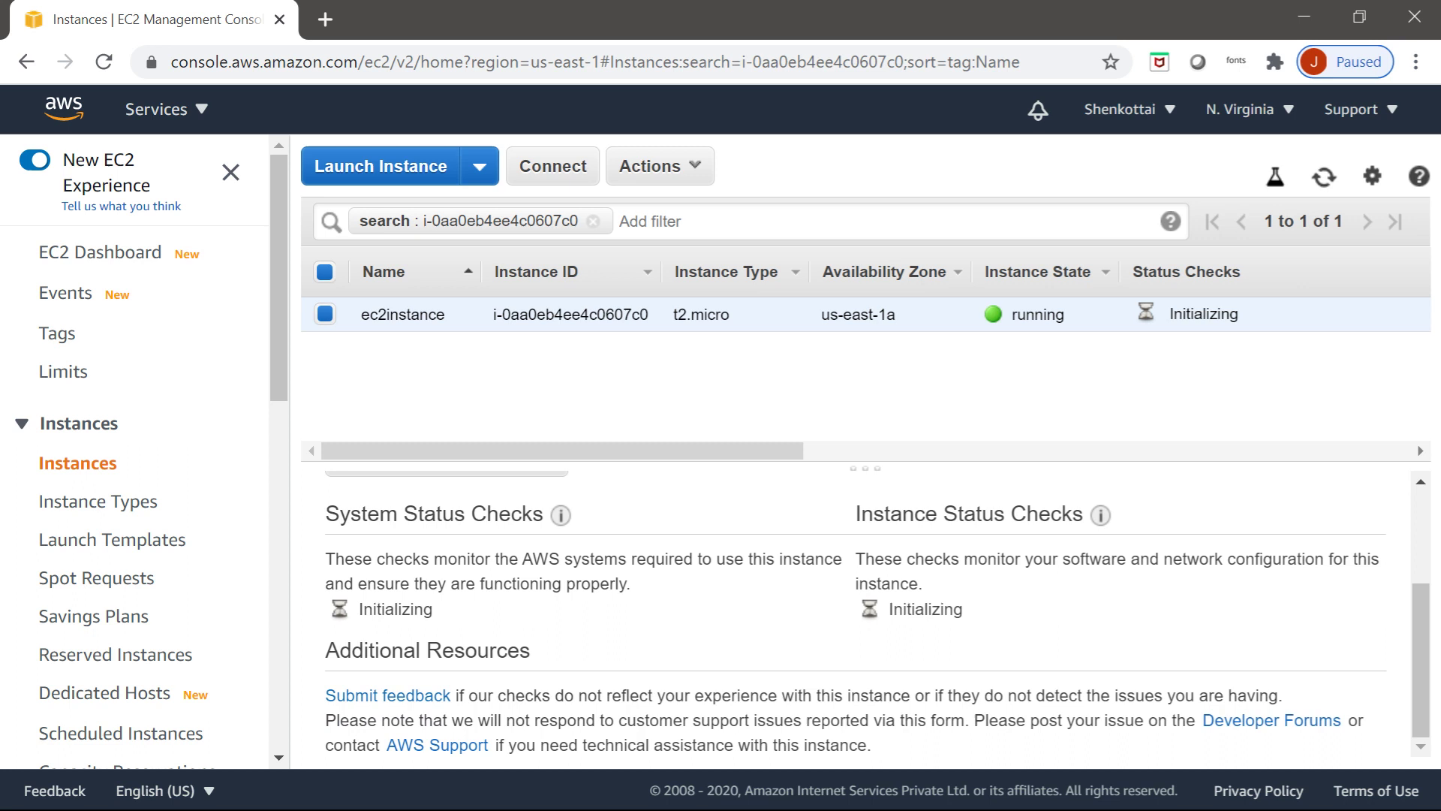
scroll(1421, 481, "up", 3)
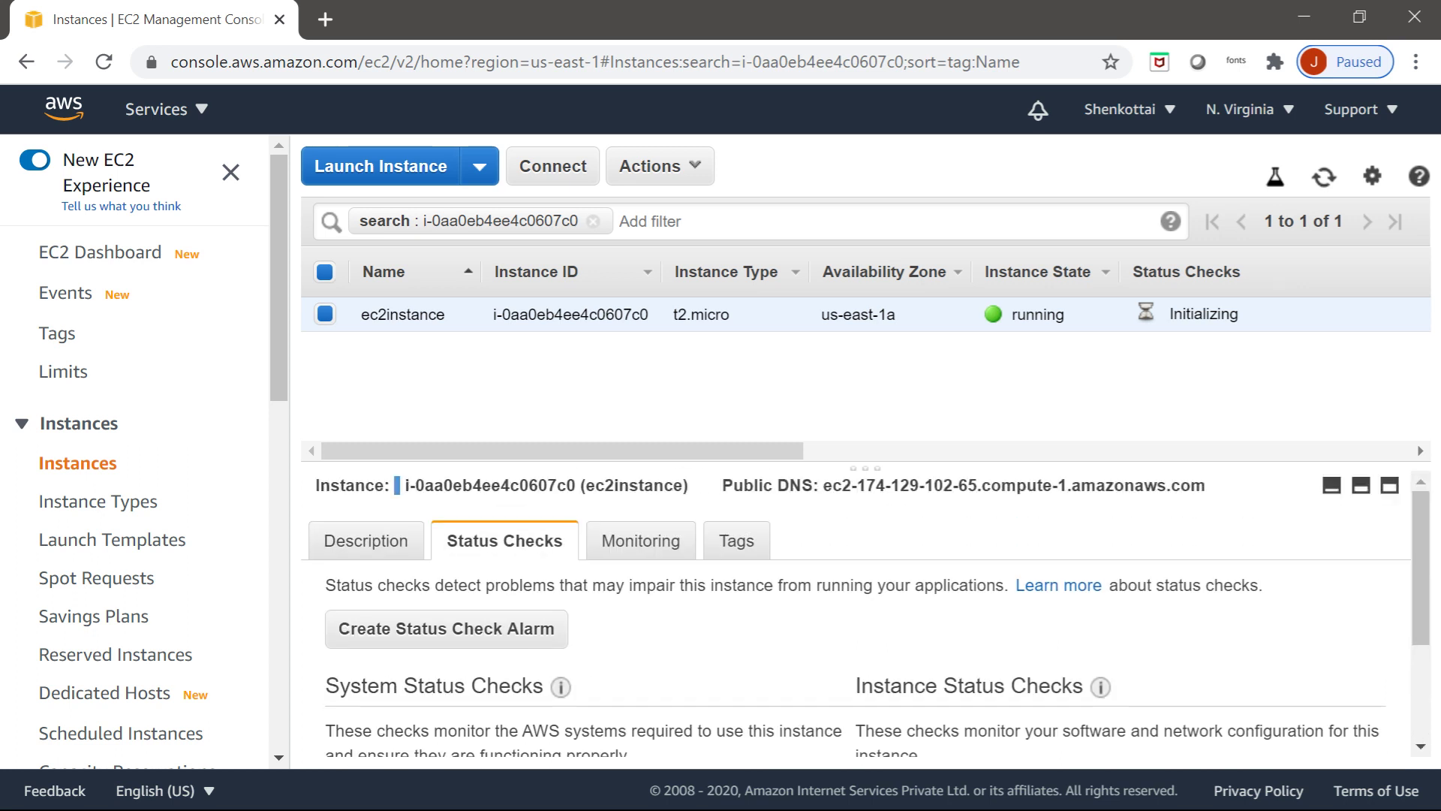
Step: Review the description of ec2instance, and recheck its system and instance reachability results
left_click(366, 540)
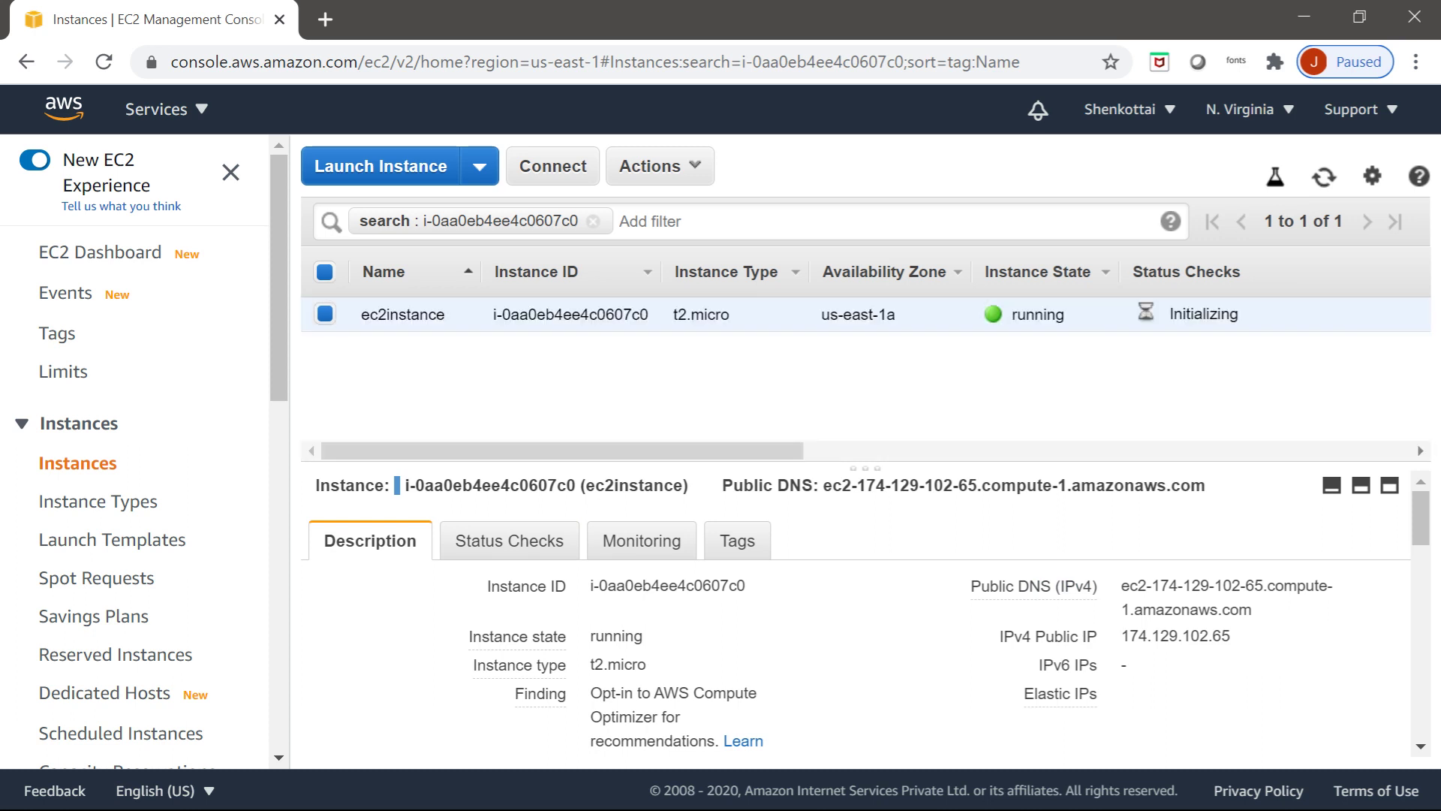
left_click(509, 541)
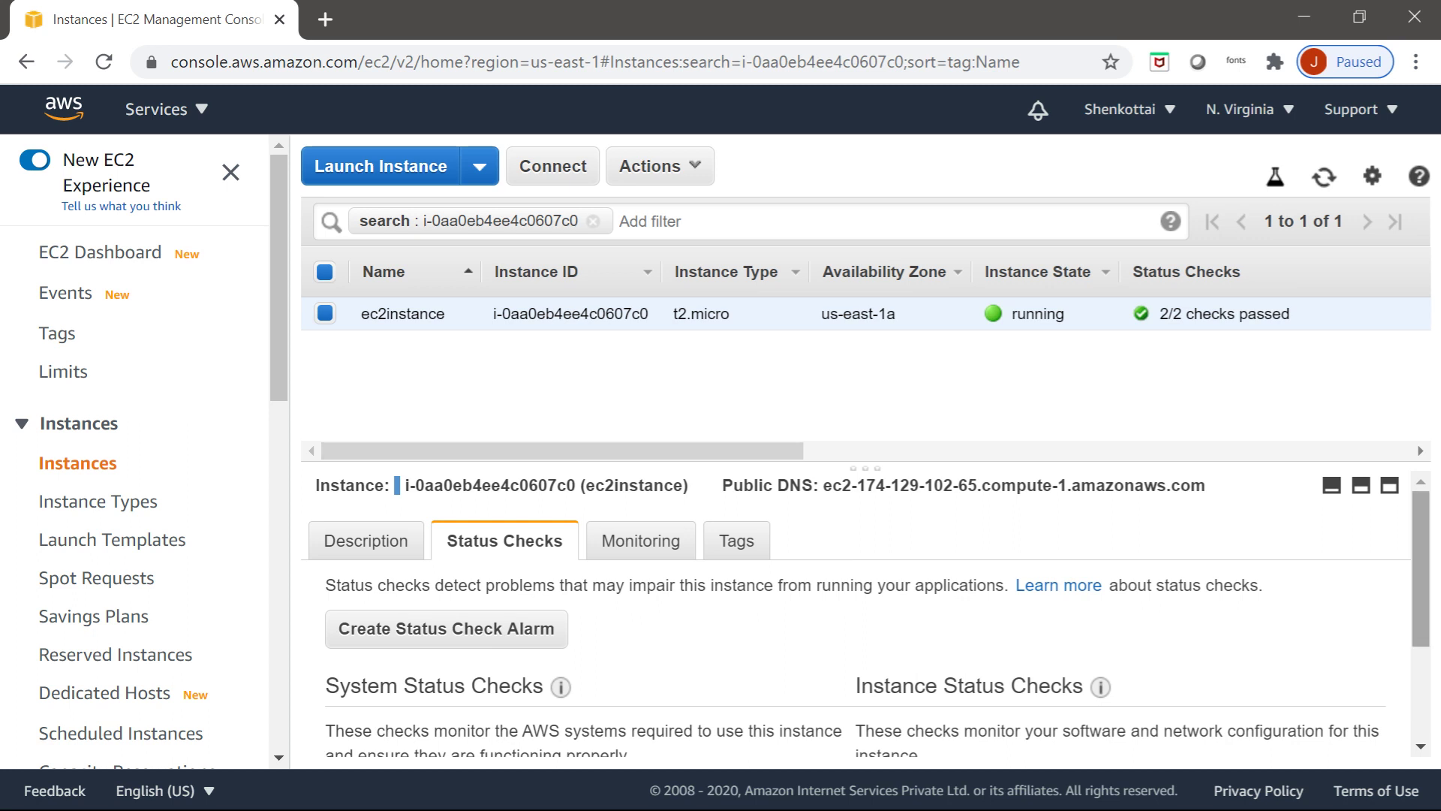
scroll(1420, 570, "down", 2)
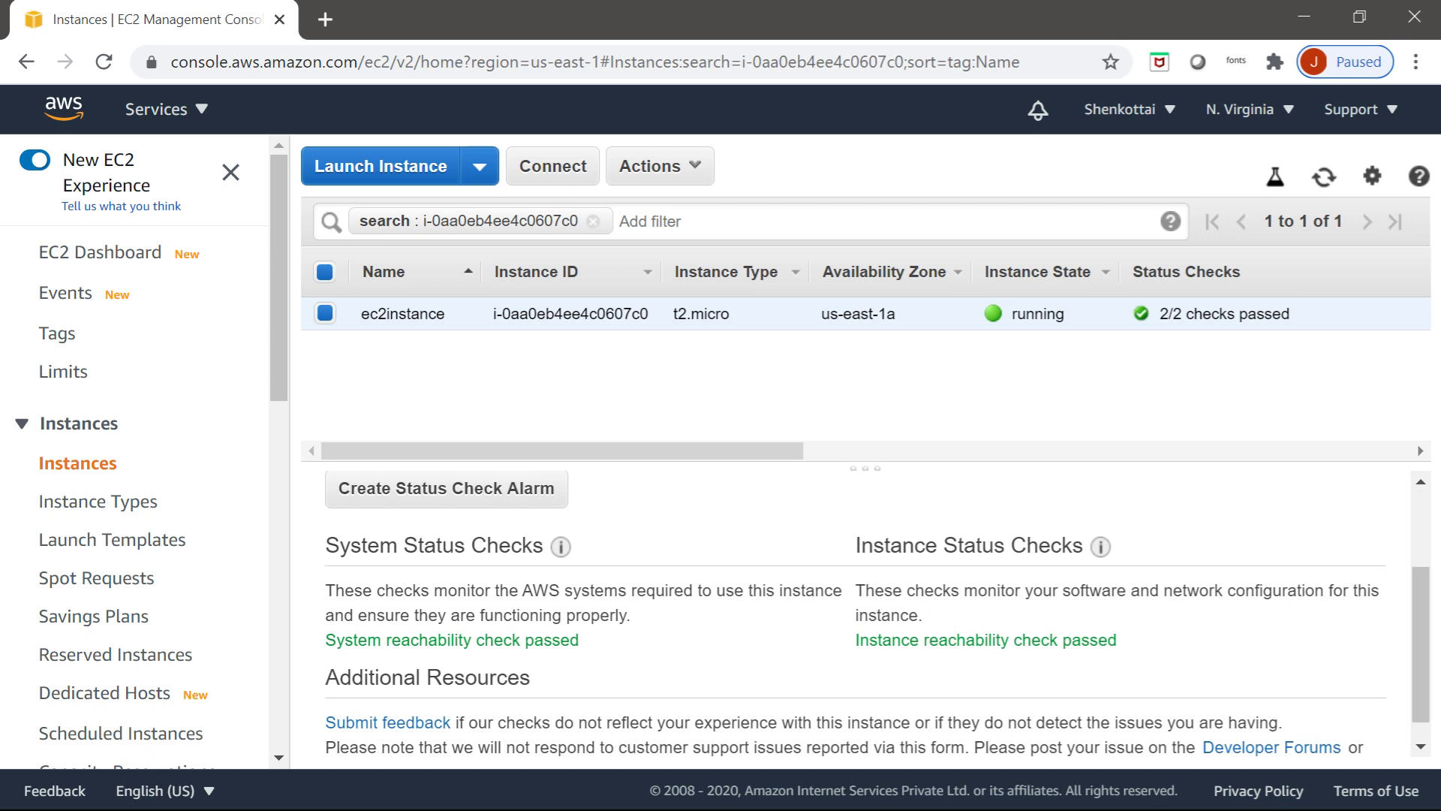
left_click_drag(859, 640, 1118, 665)
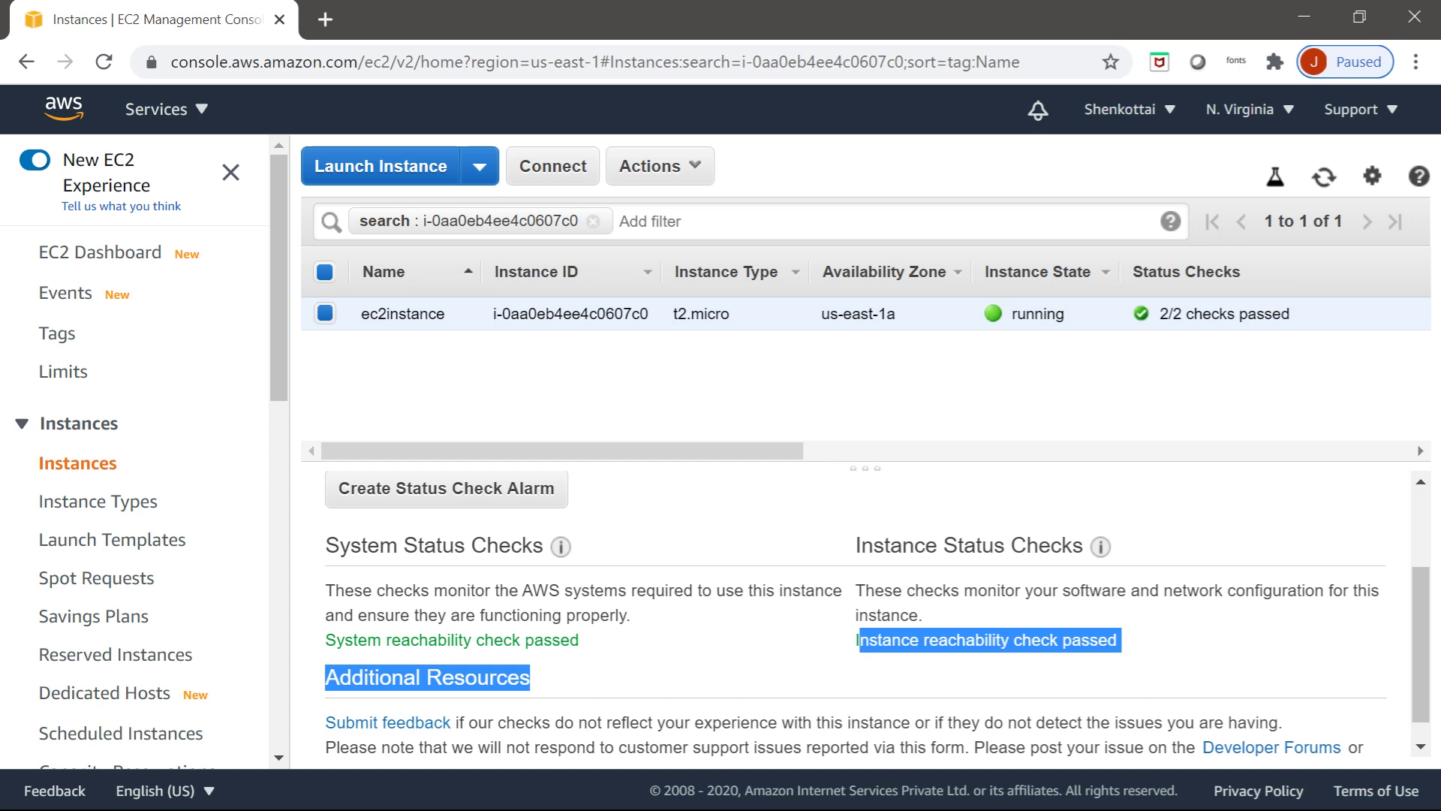
left_click(1125, 668)
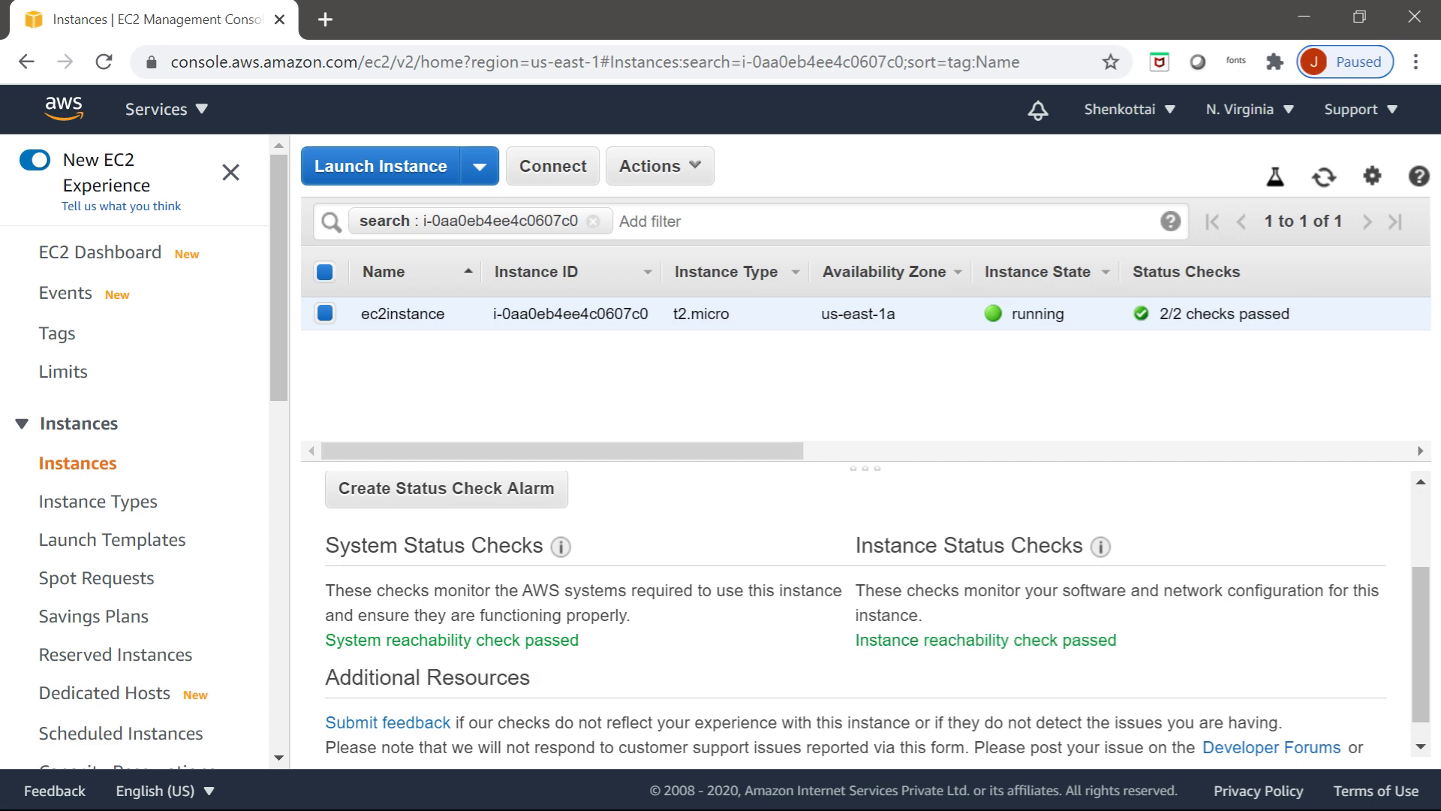
scroll(863, 612, "up", 2)
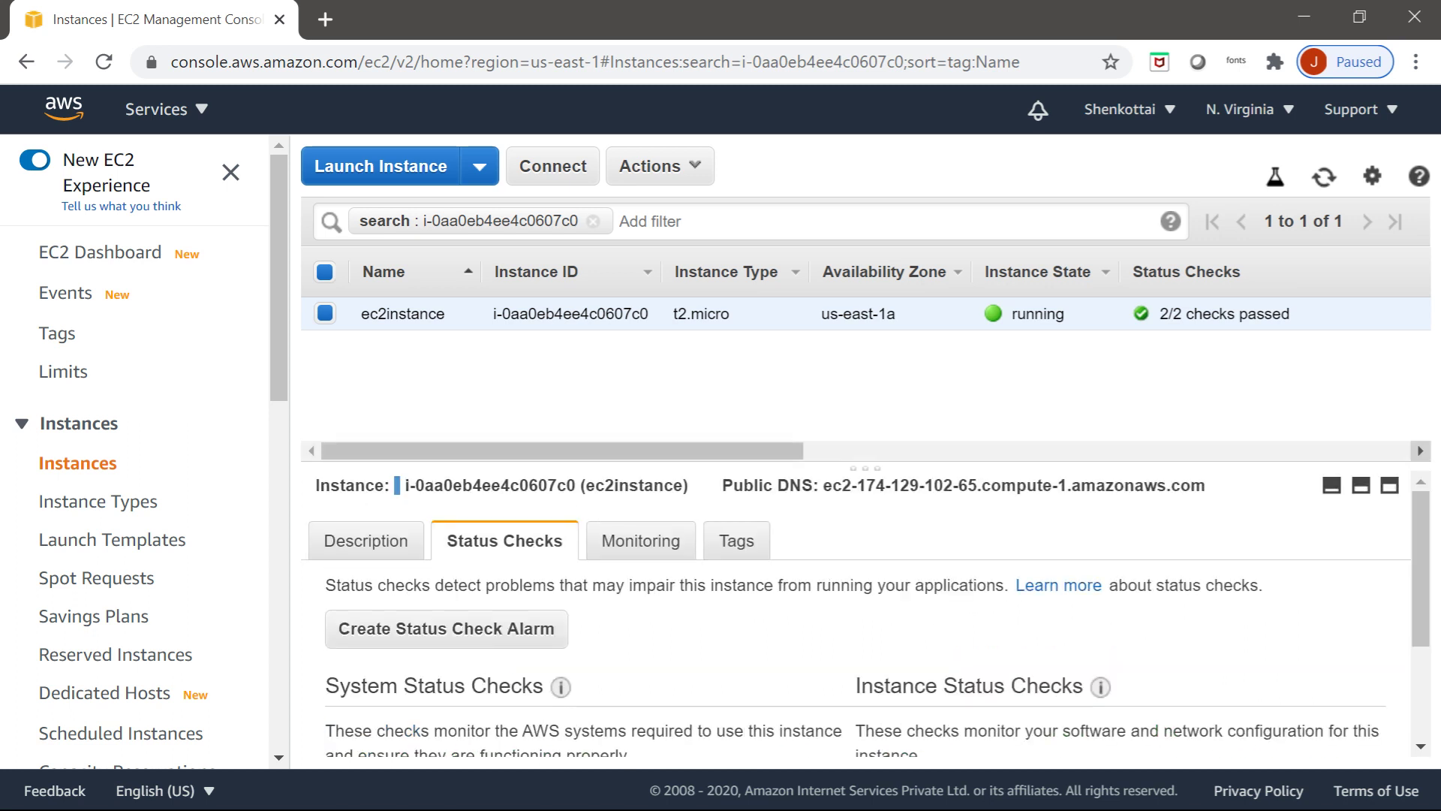
Step: Open the EBS volume attached to ec2instance as root device /dev/xvda from the instance's description
left_click(367, 541)
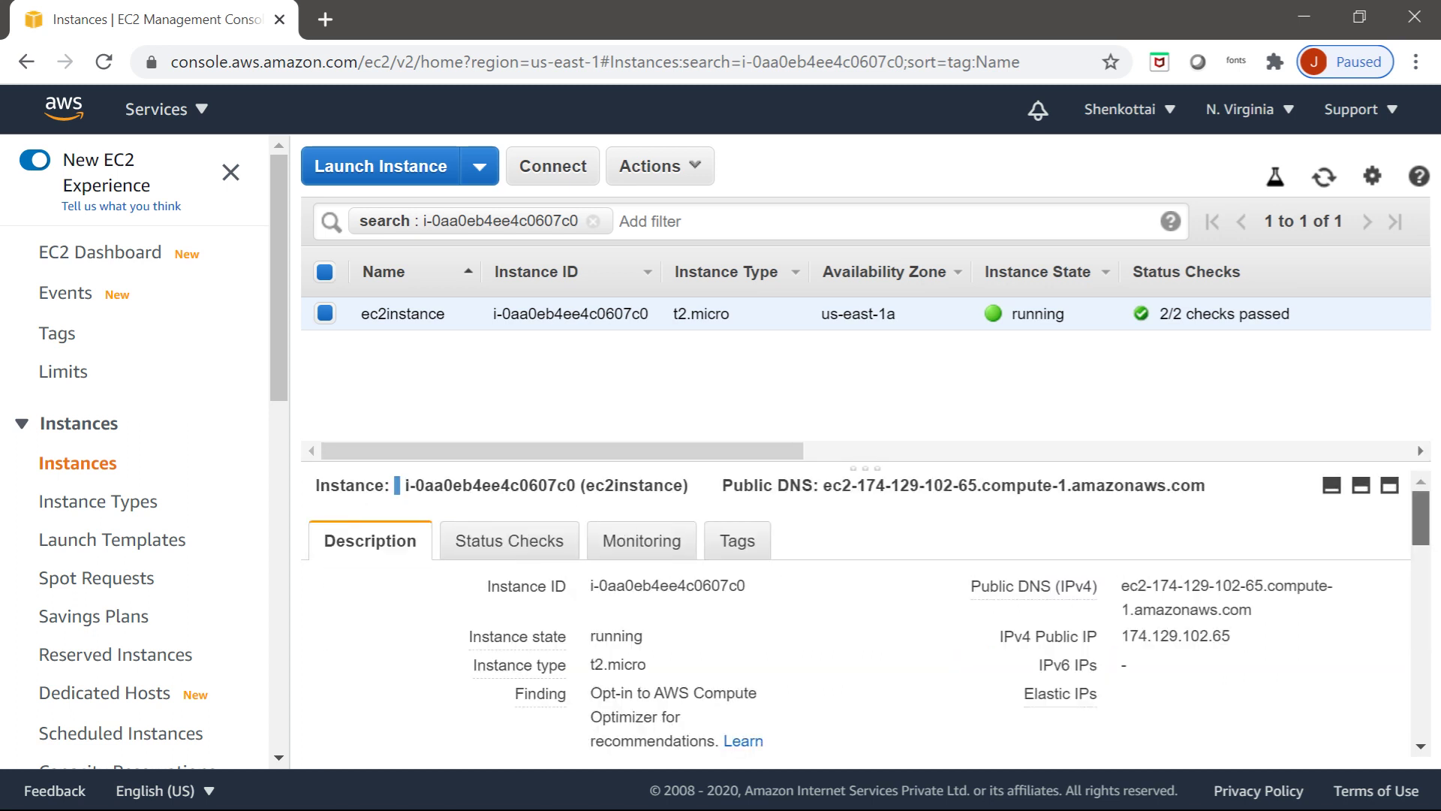
scroll(863, 612, "down", 4)
scroll(864, 612, "down", 2)
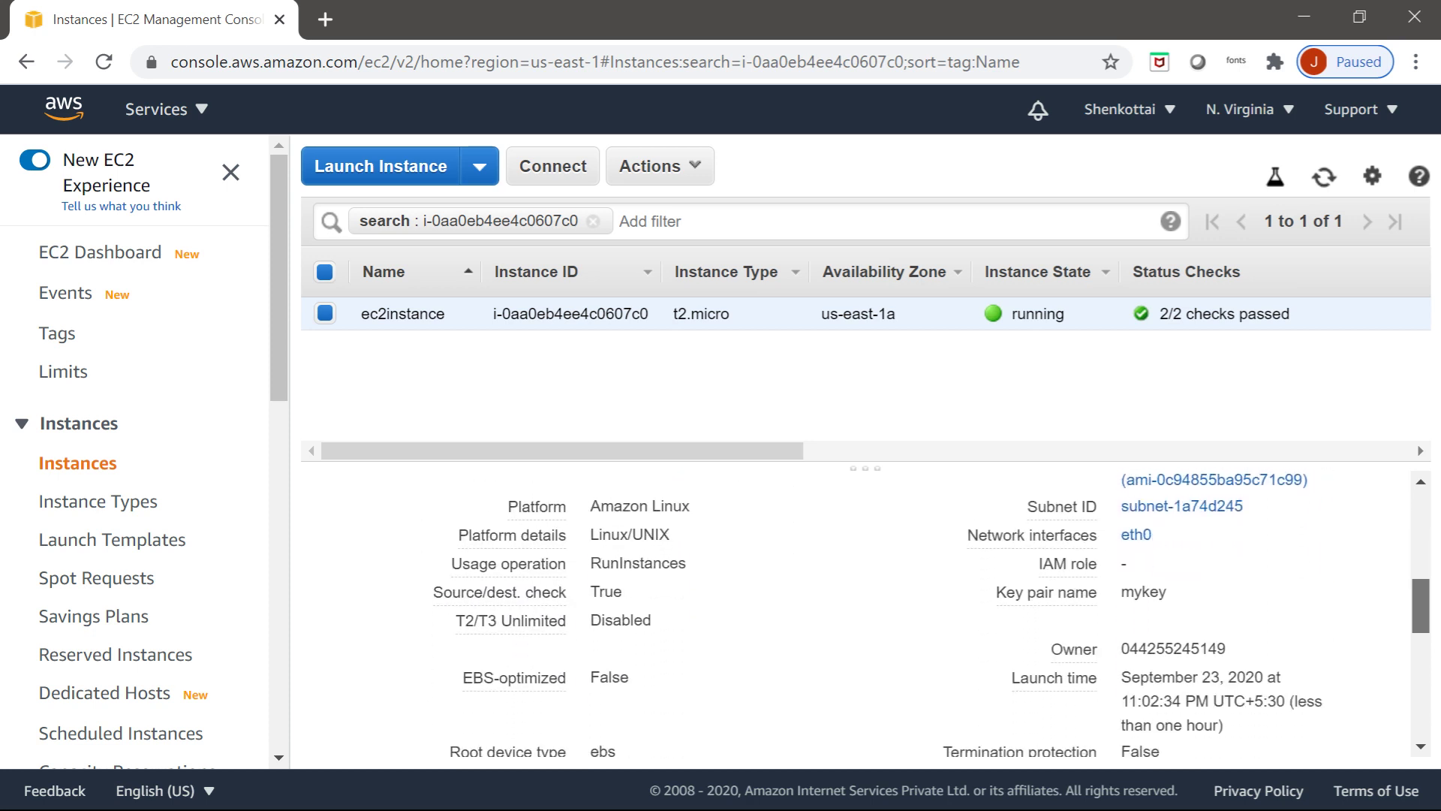
scroll(863, 611, "down", 3)
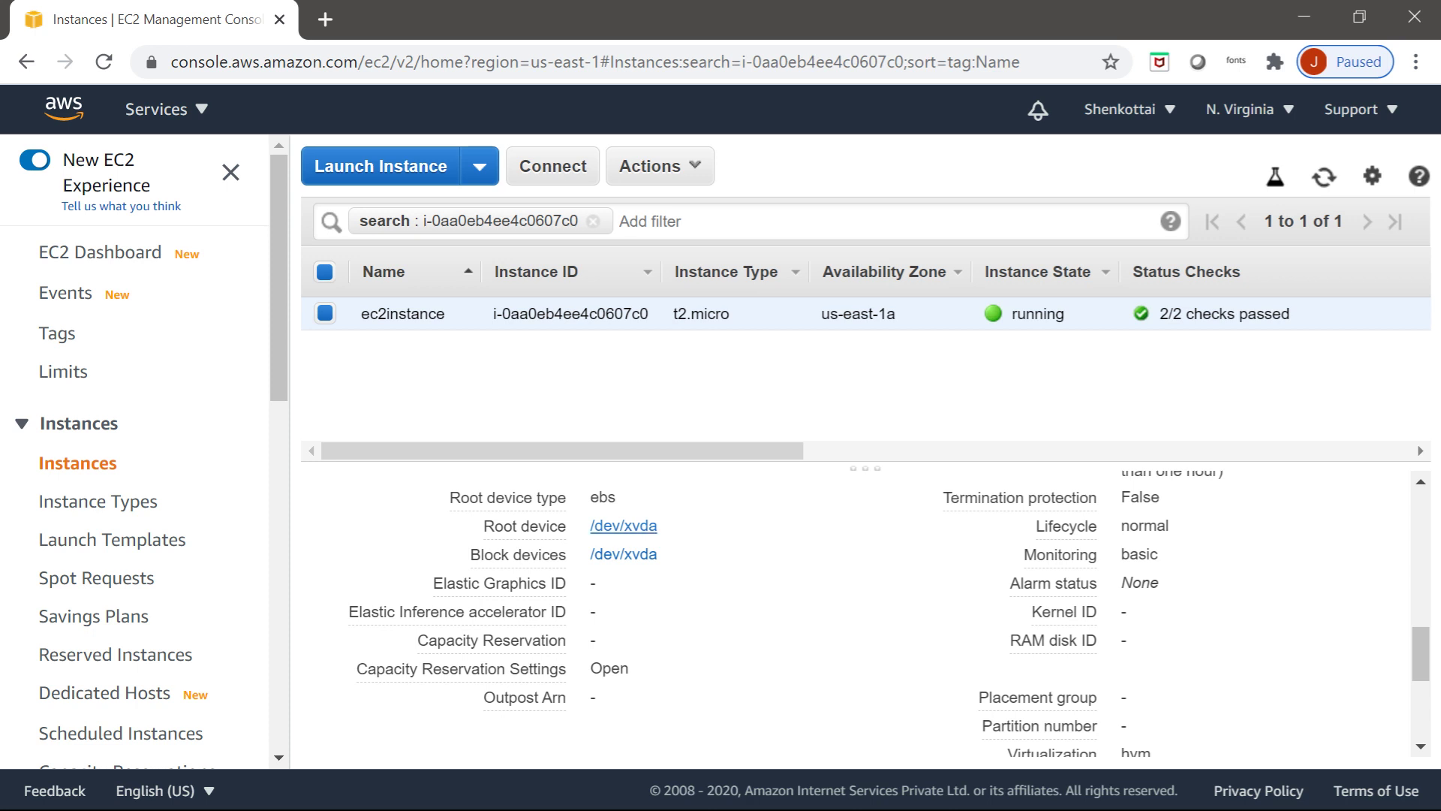
left_click(623, 525)
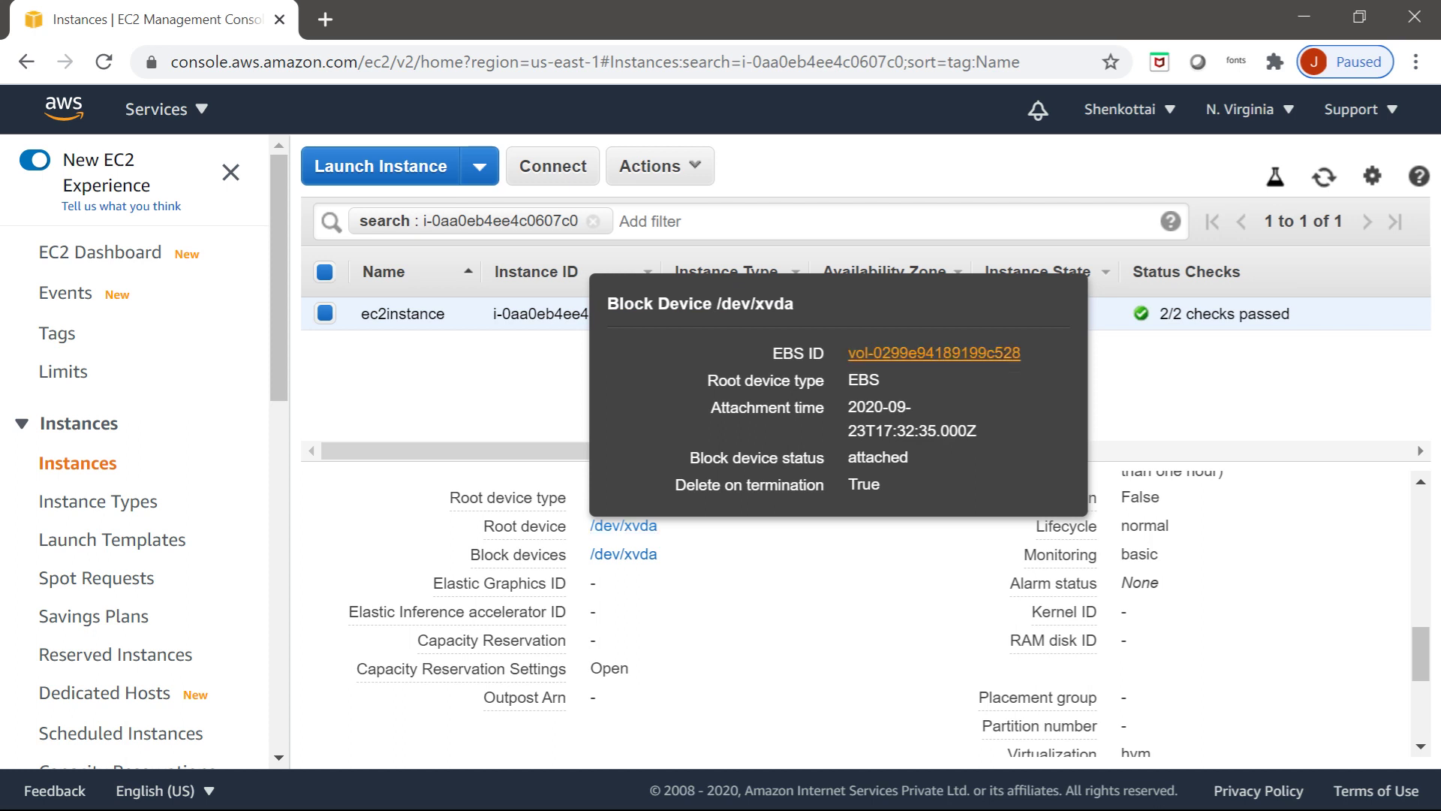
left_click(933, 352)
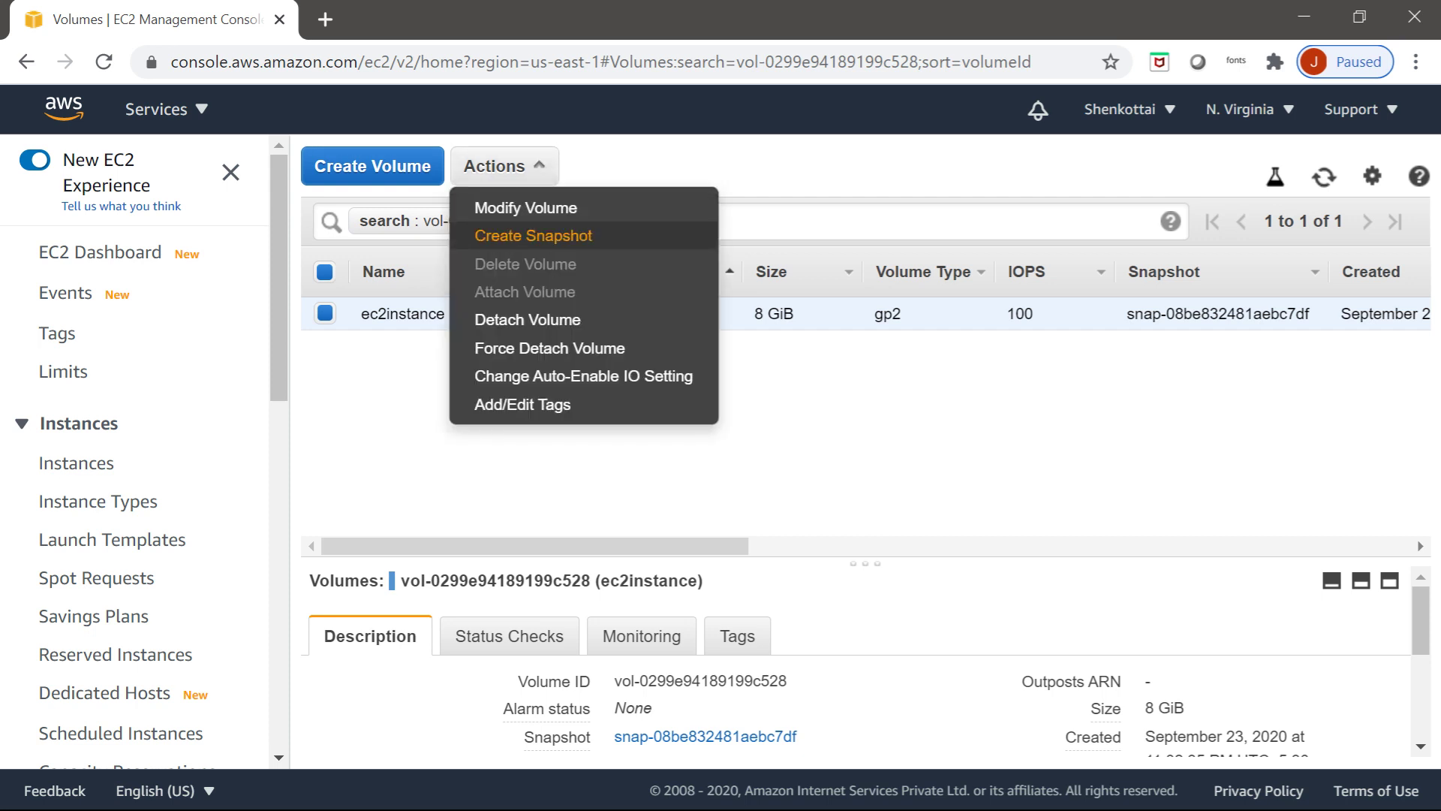
Step: Create a snapshot of the ec2instance root volume with the description ec2instance, and return to the volumes list
left_click(533, 236)
left_click(554, 366)
type("ec2instanve")
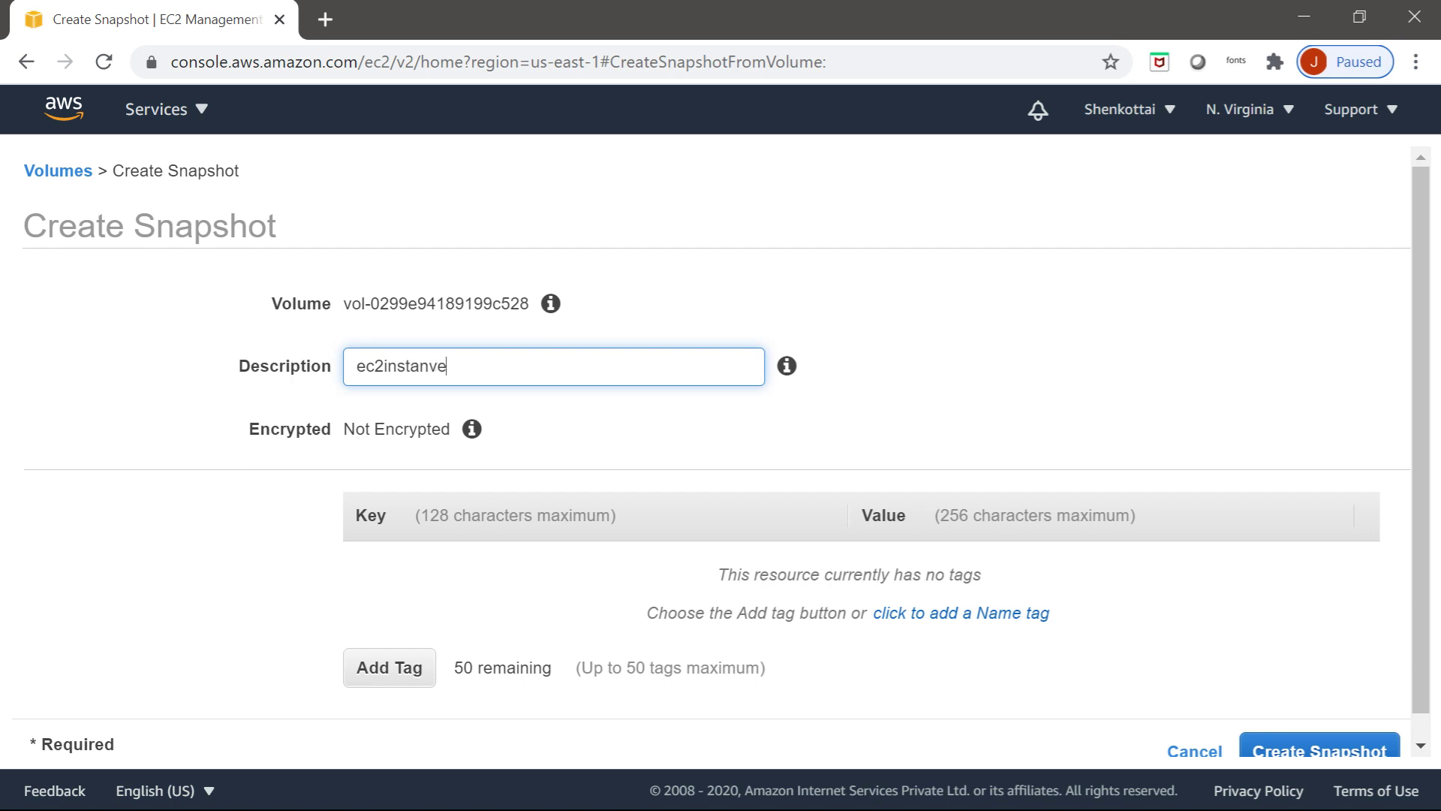
key("BackSpace")
key("BackSpace")
type("ce")
scroll(420, 429, "down", 1)
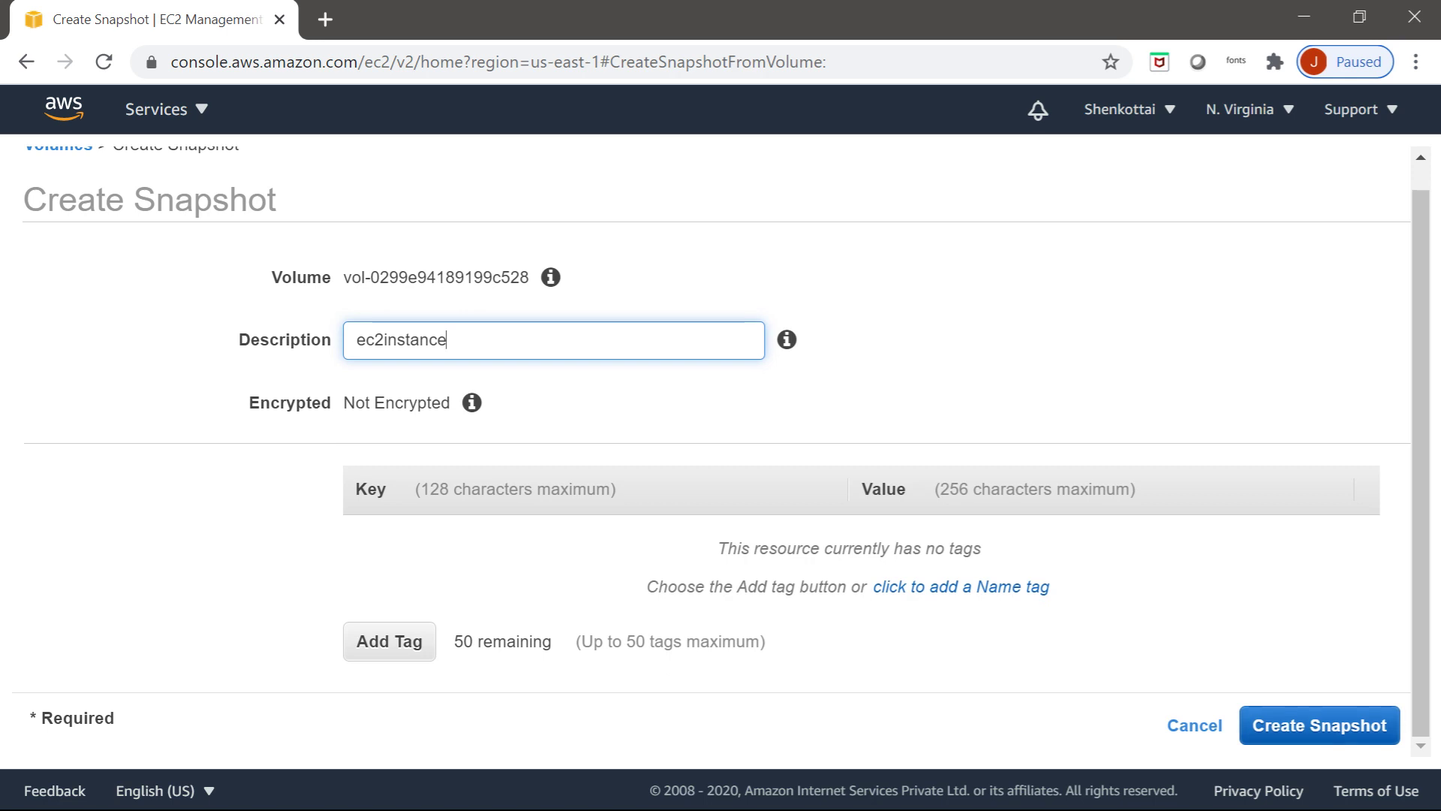
left_click(1318, 725)
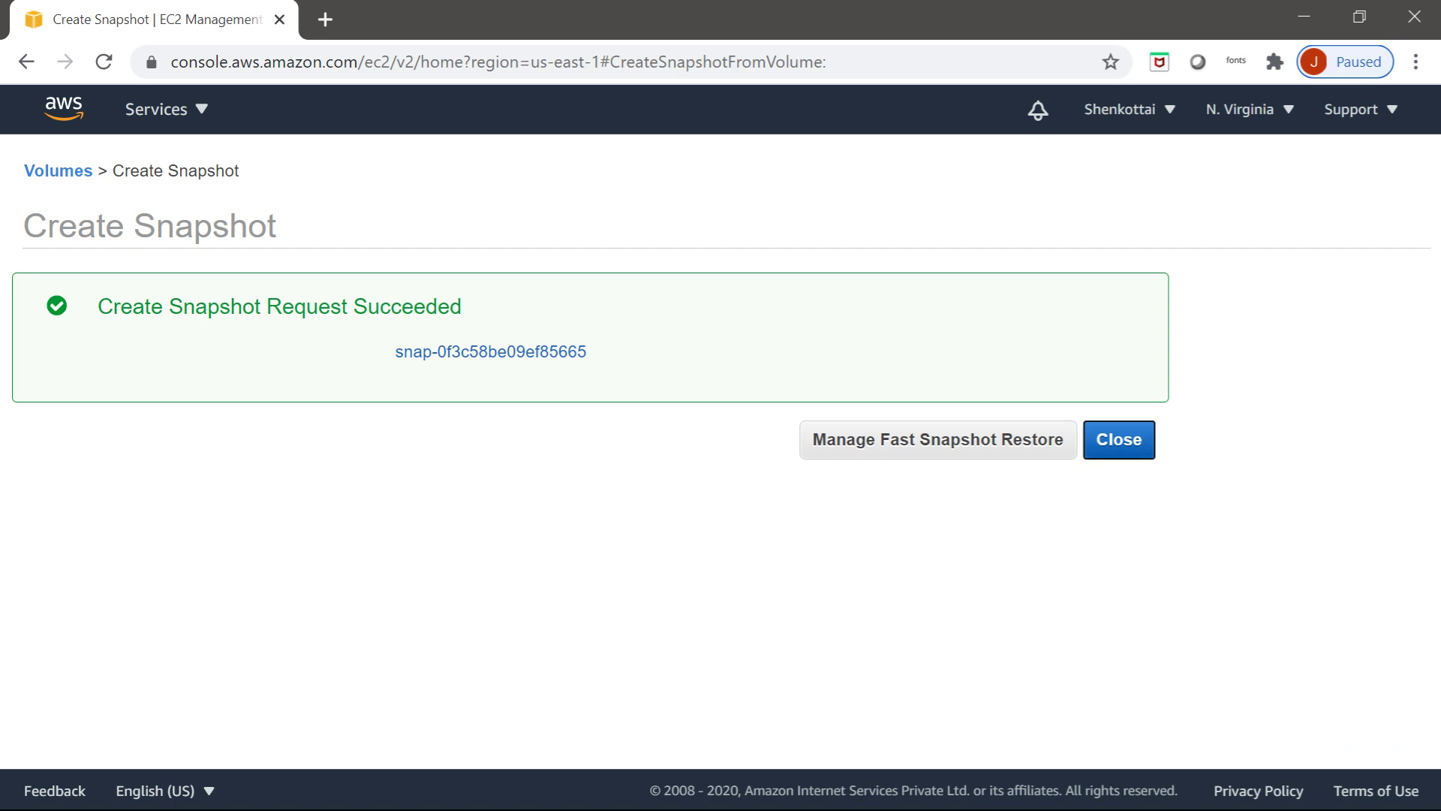
left_click(1118, 440)
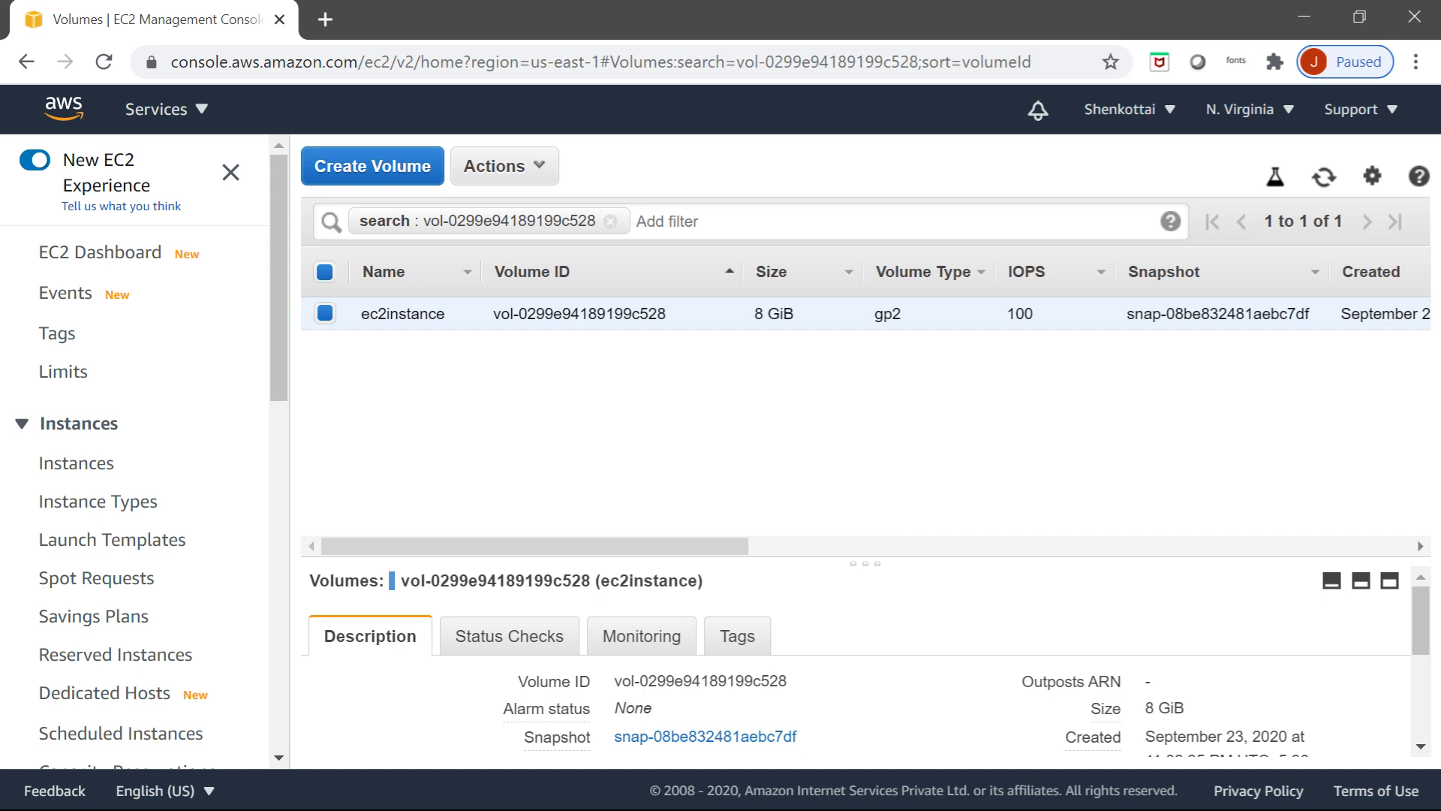
Step: Find the new snapshot in the Elastic Block Store snapshots list and name it ec2instancesp
left_click_drag(279, 285, 279, 532)
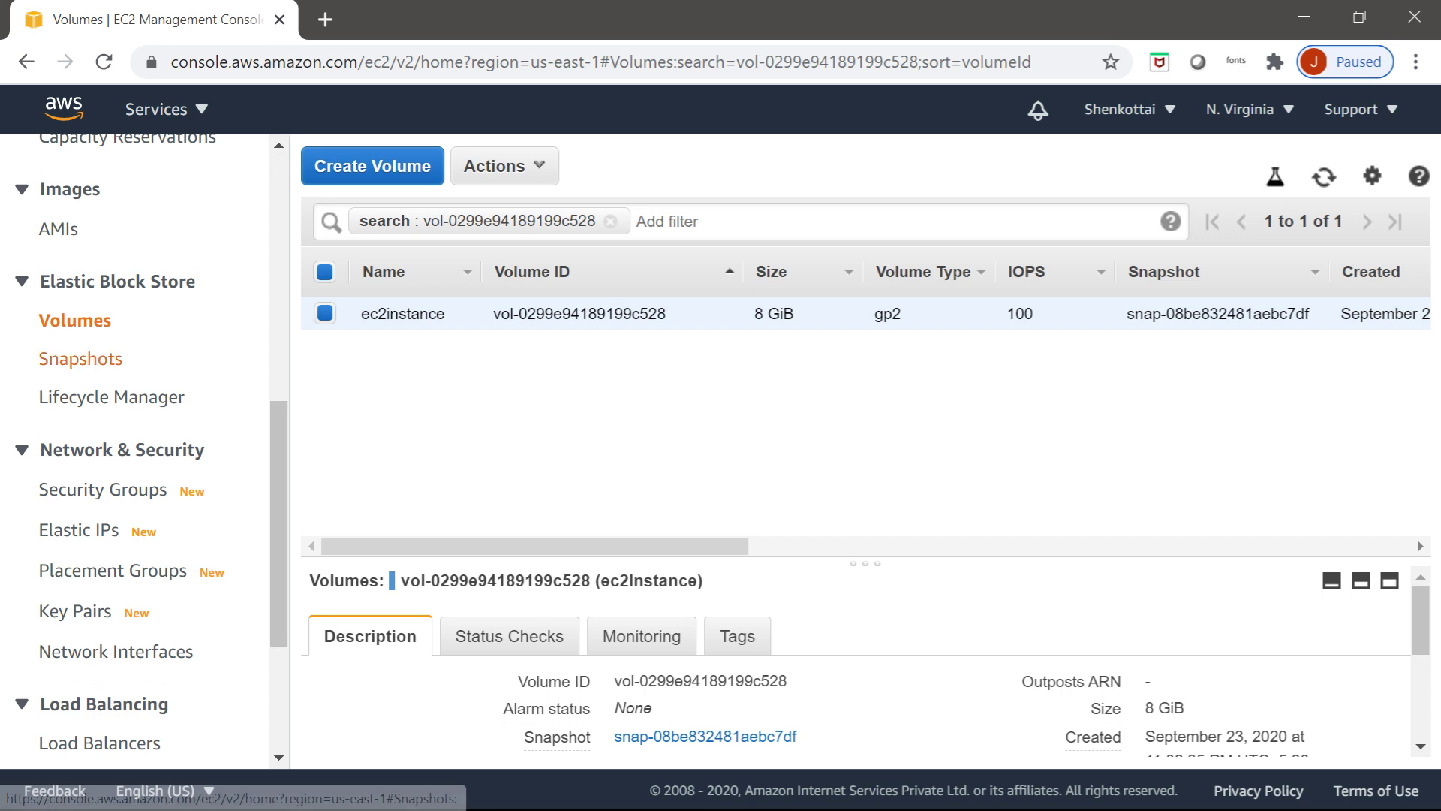
left_click(80, 358)
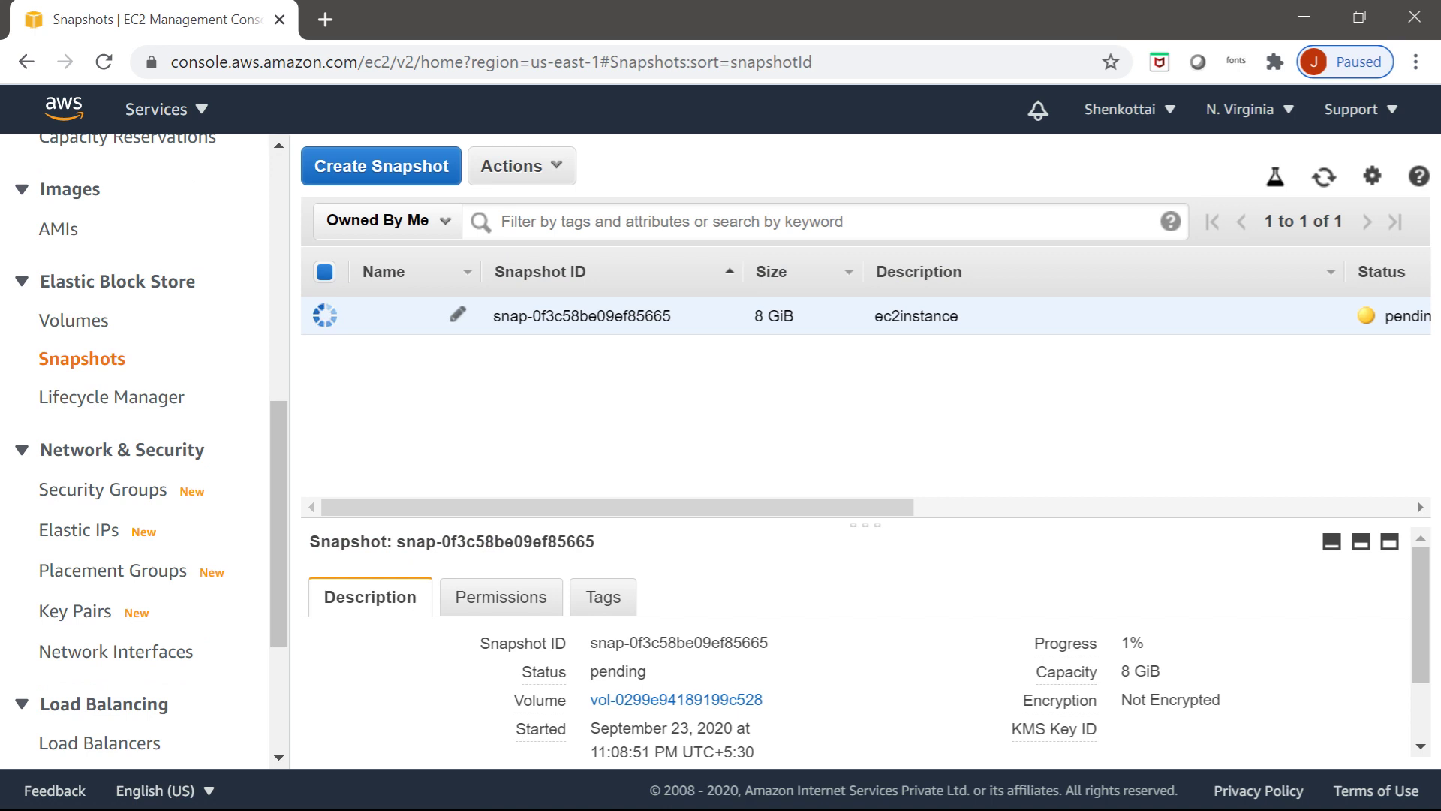
mouse_move(617, 508)
left_mouse_down()
mouse_move(1115, 507)
mouse_move(616, 507)
left_mouse_up()
left_click(457, 314)
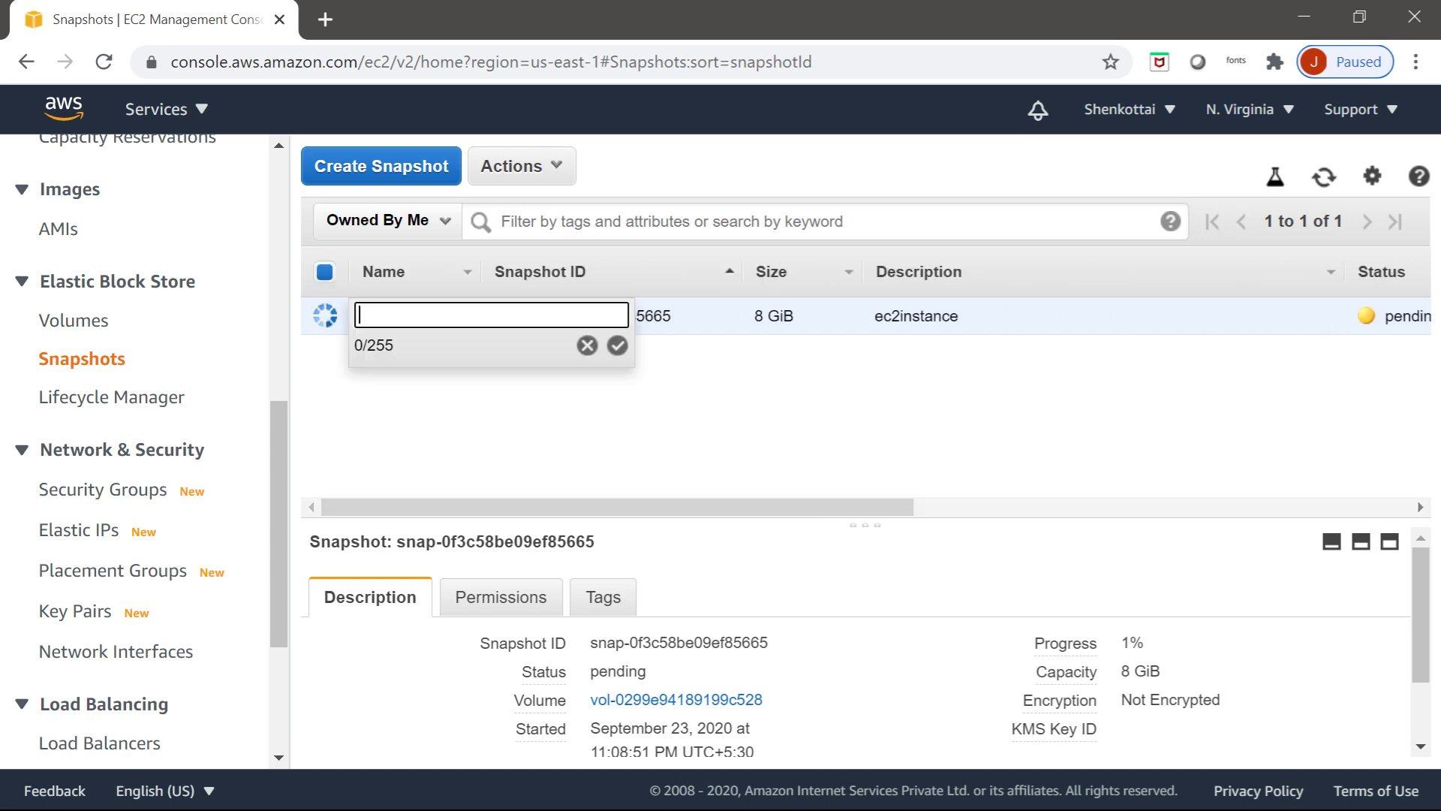
type("ec2insta")
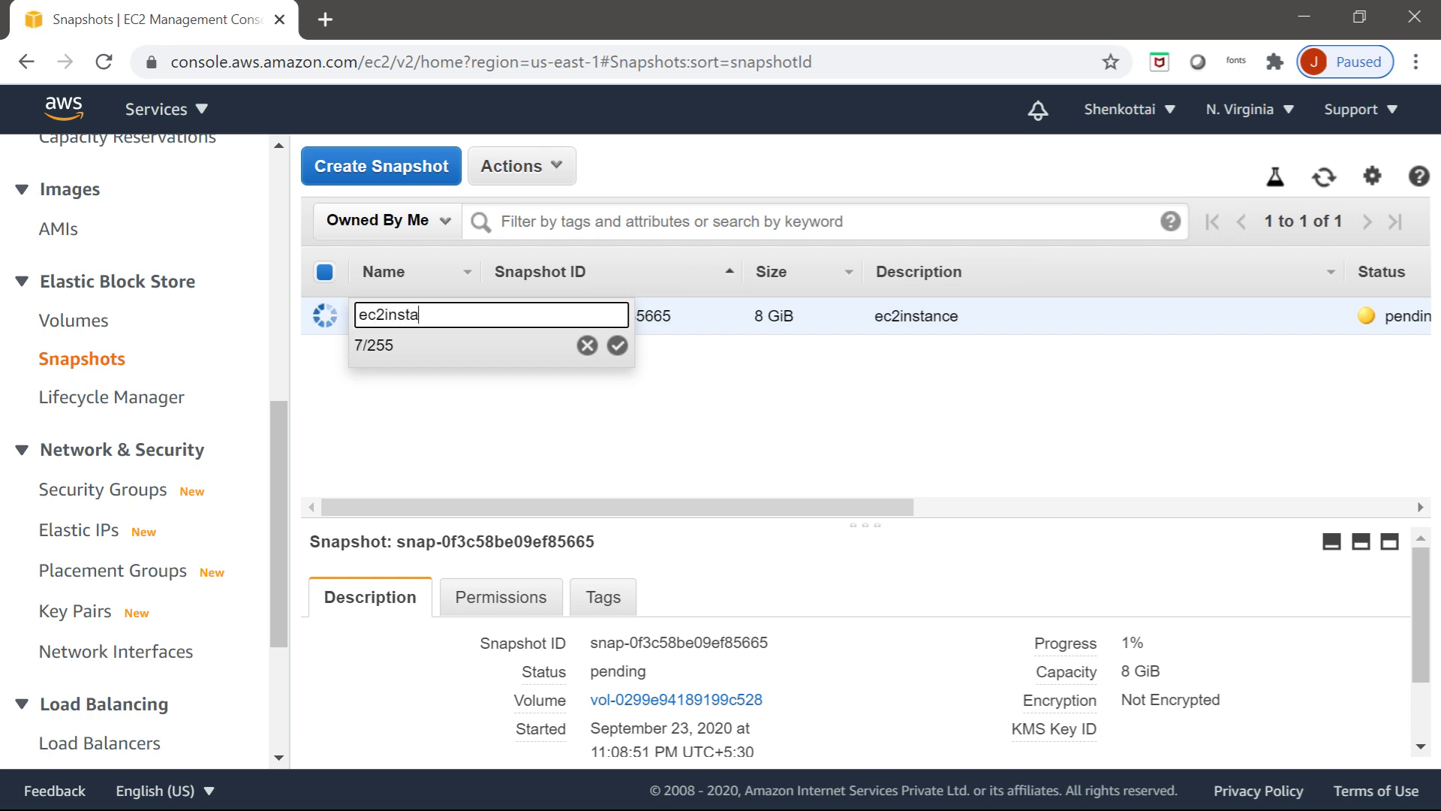
type("ncesp")
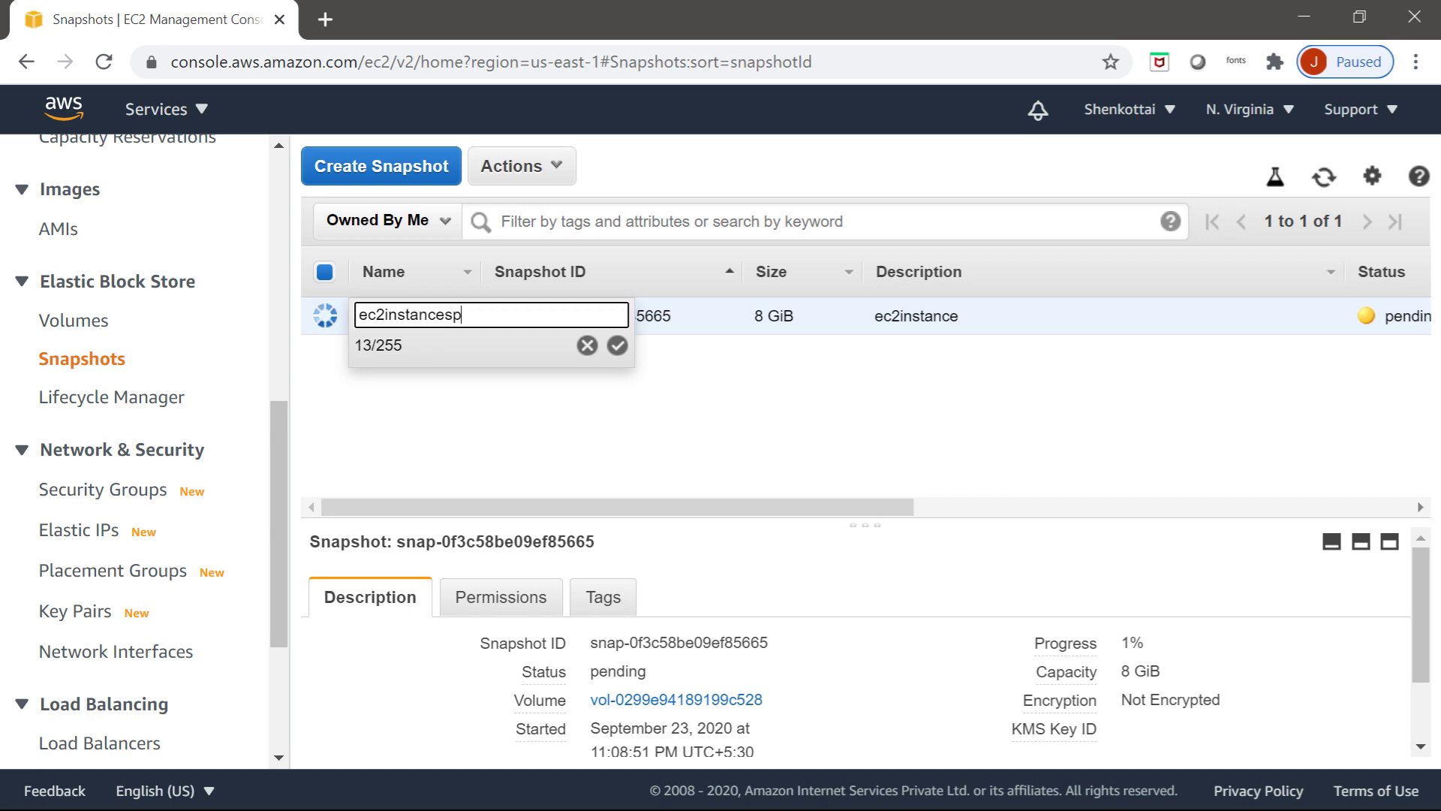
key("Return")
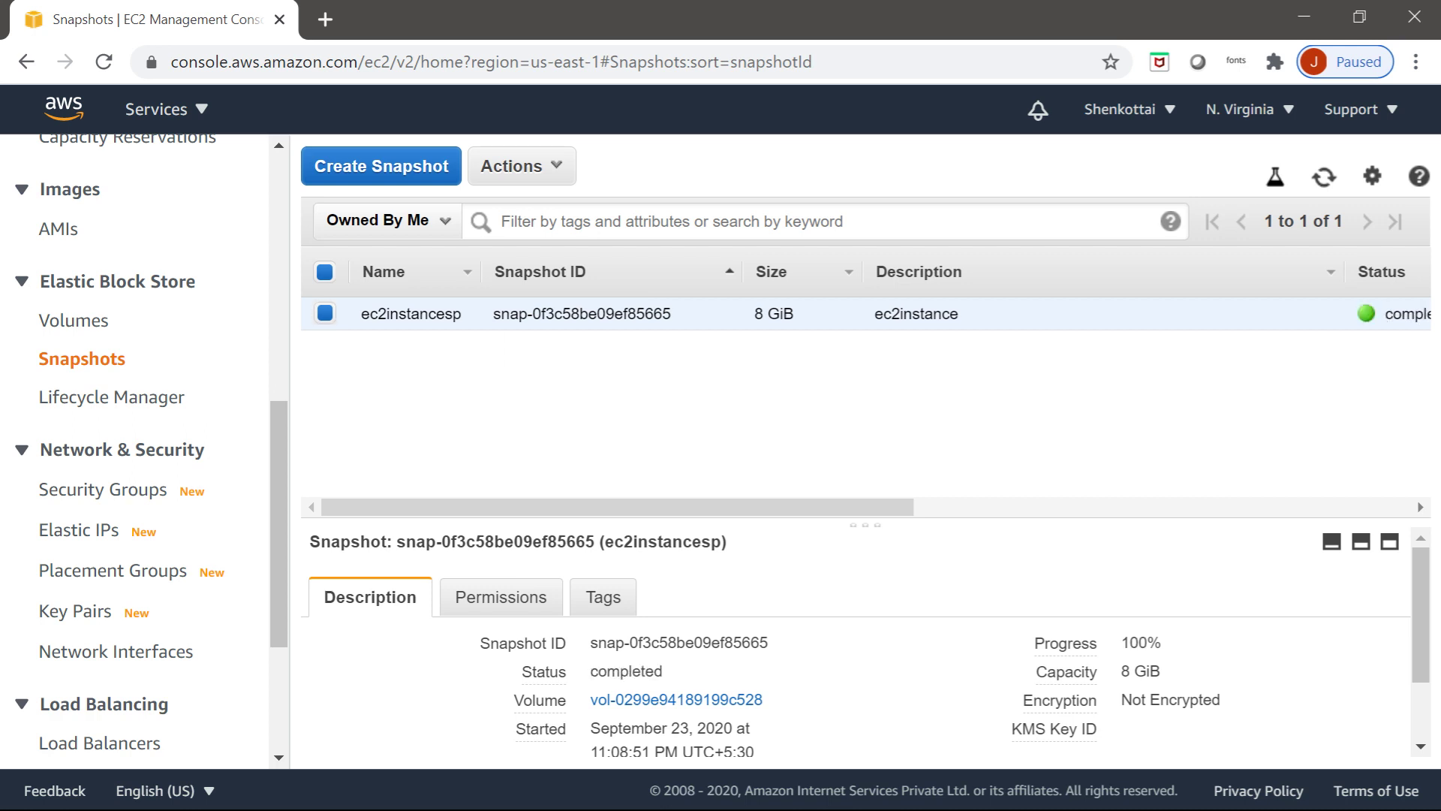
mouse_move(617, 506)
left_mouse_down()
mouse_move(1115, 507)
mouse_move(617, 507)
left_mouse_up()
Step: Return to the instances list, select ec2instance, and examine its status and root device details
scroll(279, 525, "down", 3)
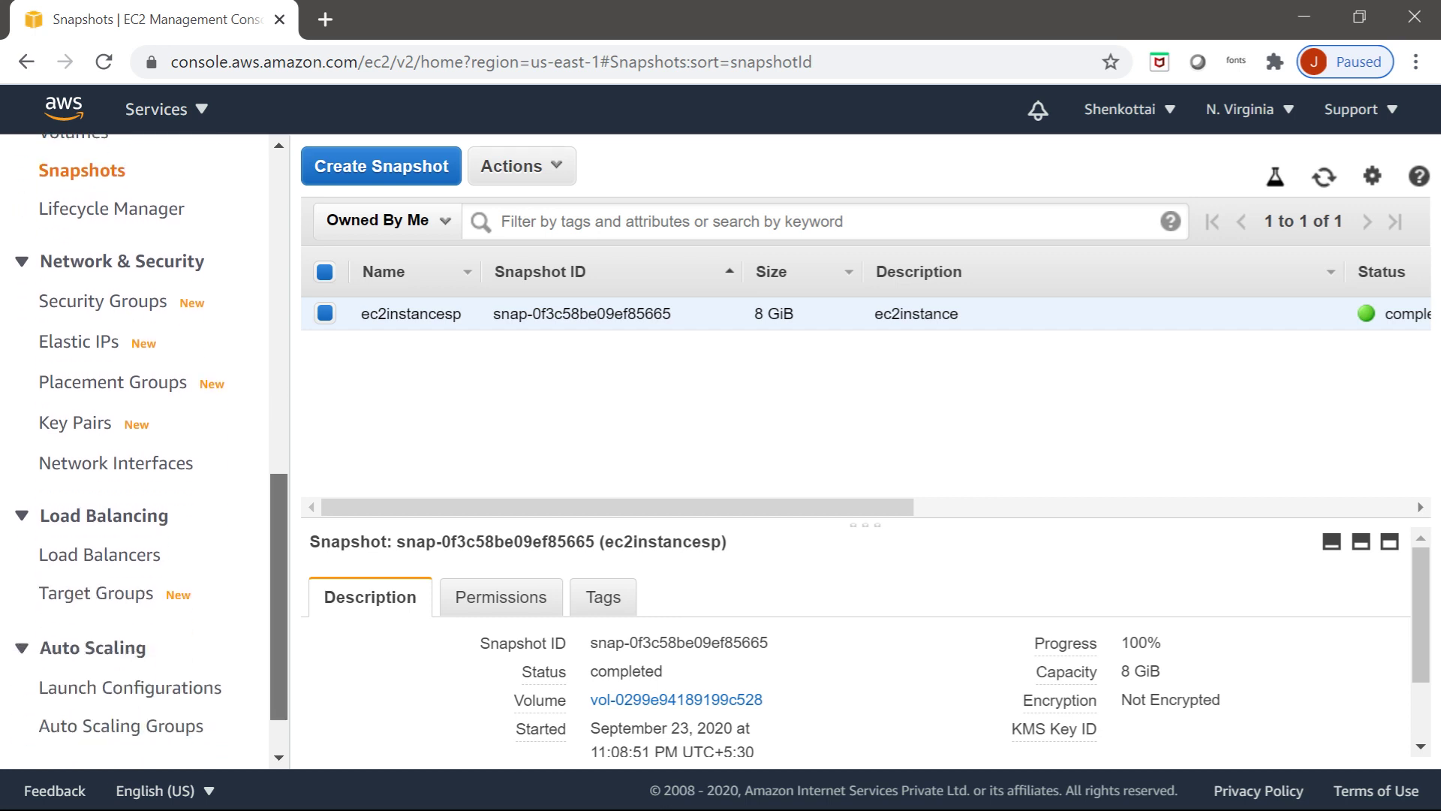
scroll(142, 450, "up", 8)
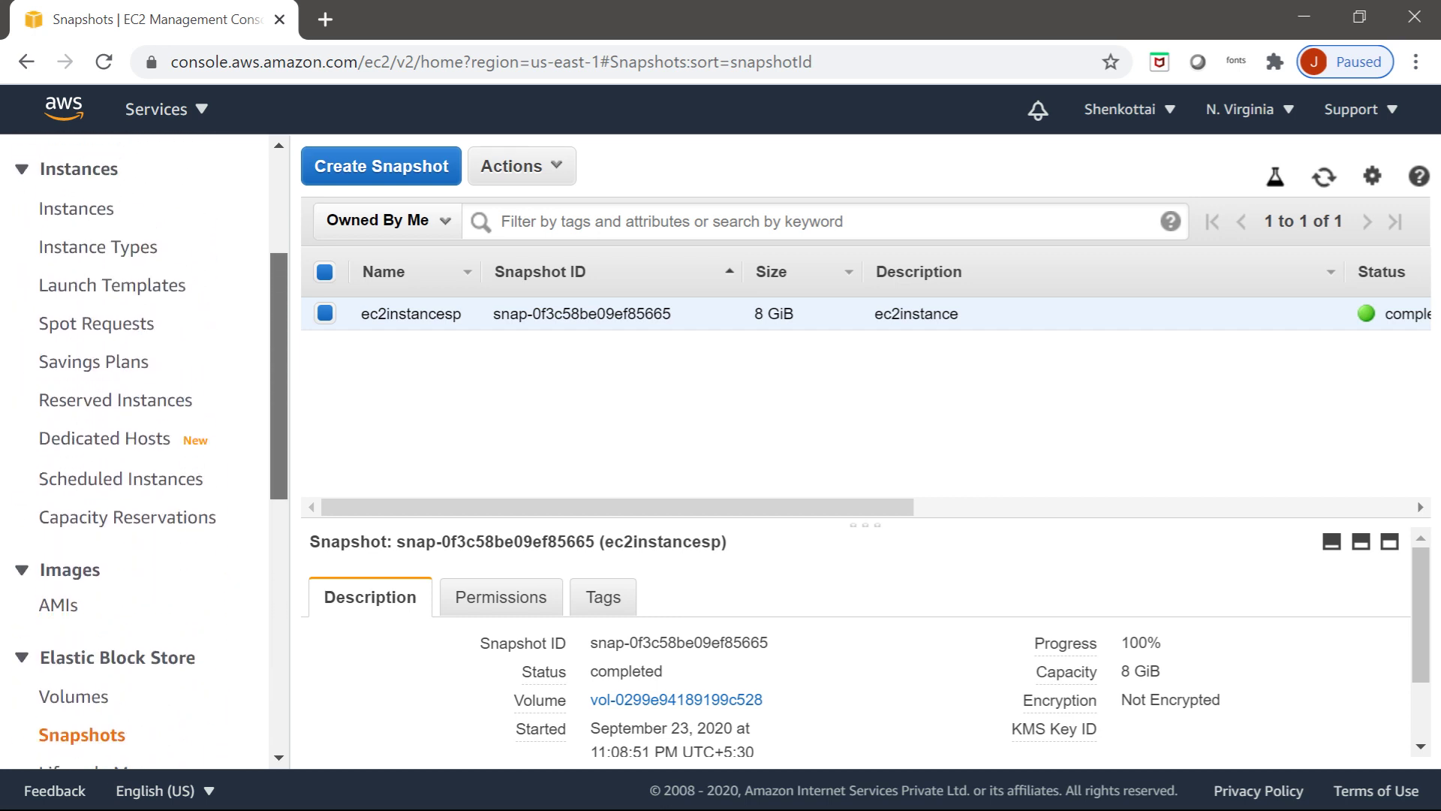
scroll(113, 375, "up", 1)
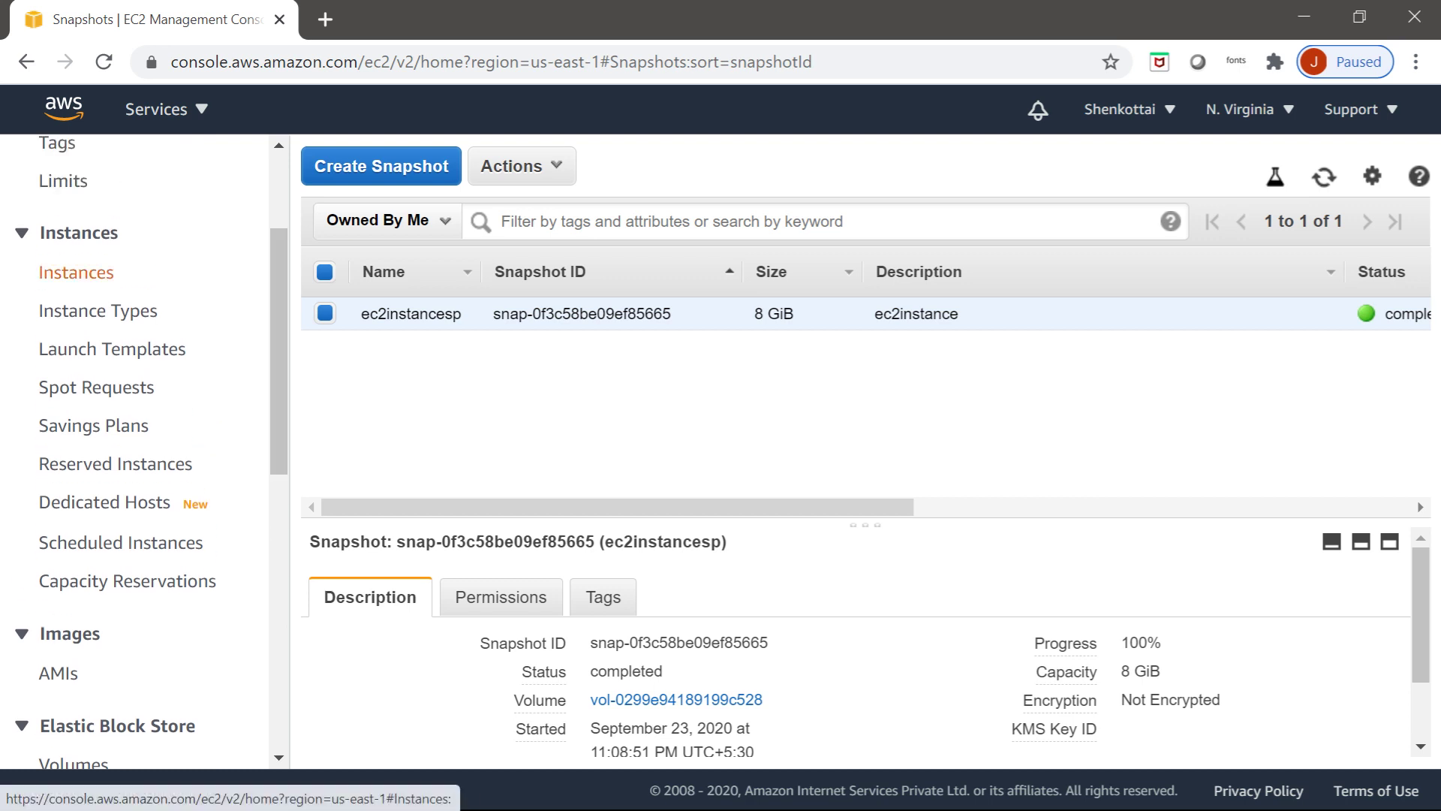
left_click(77, 273)
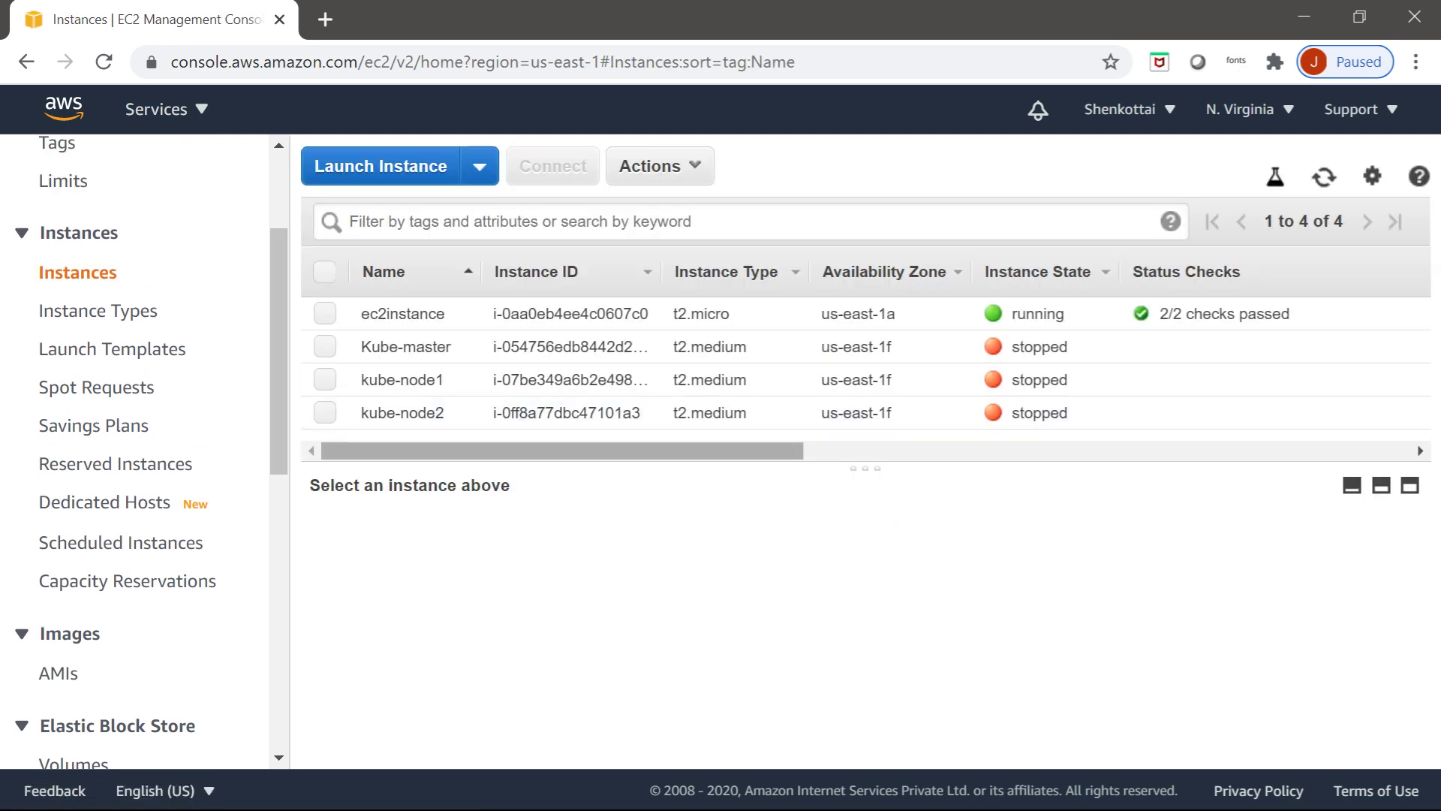
left_click(402, 314)
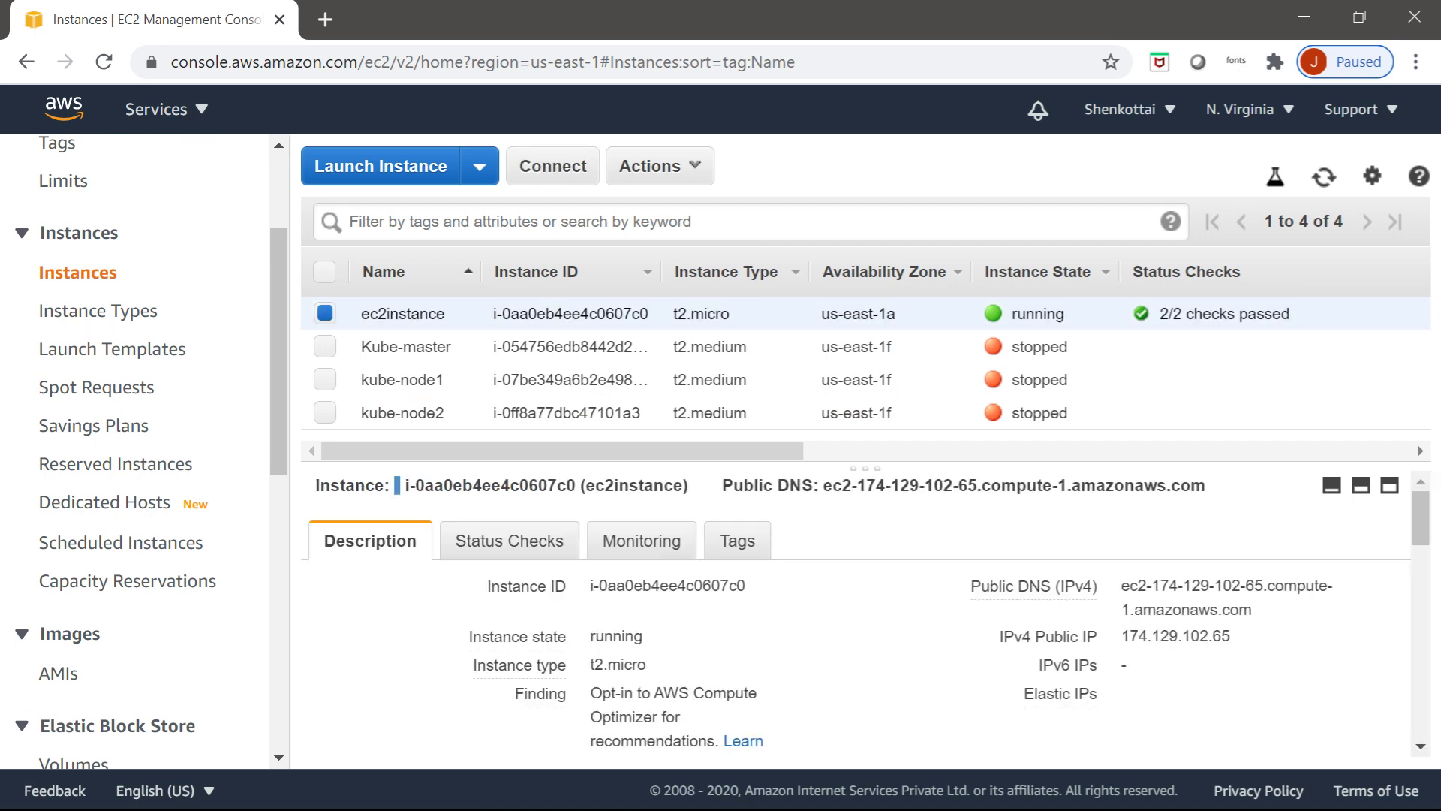
left_click_drag(562, 451, 617, 451)
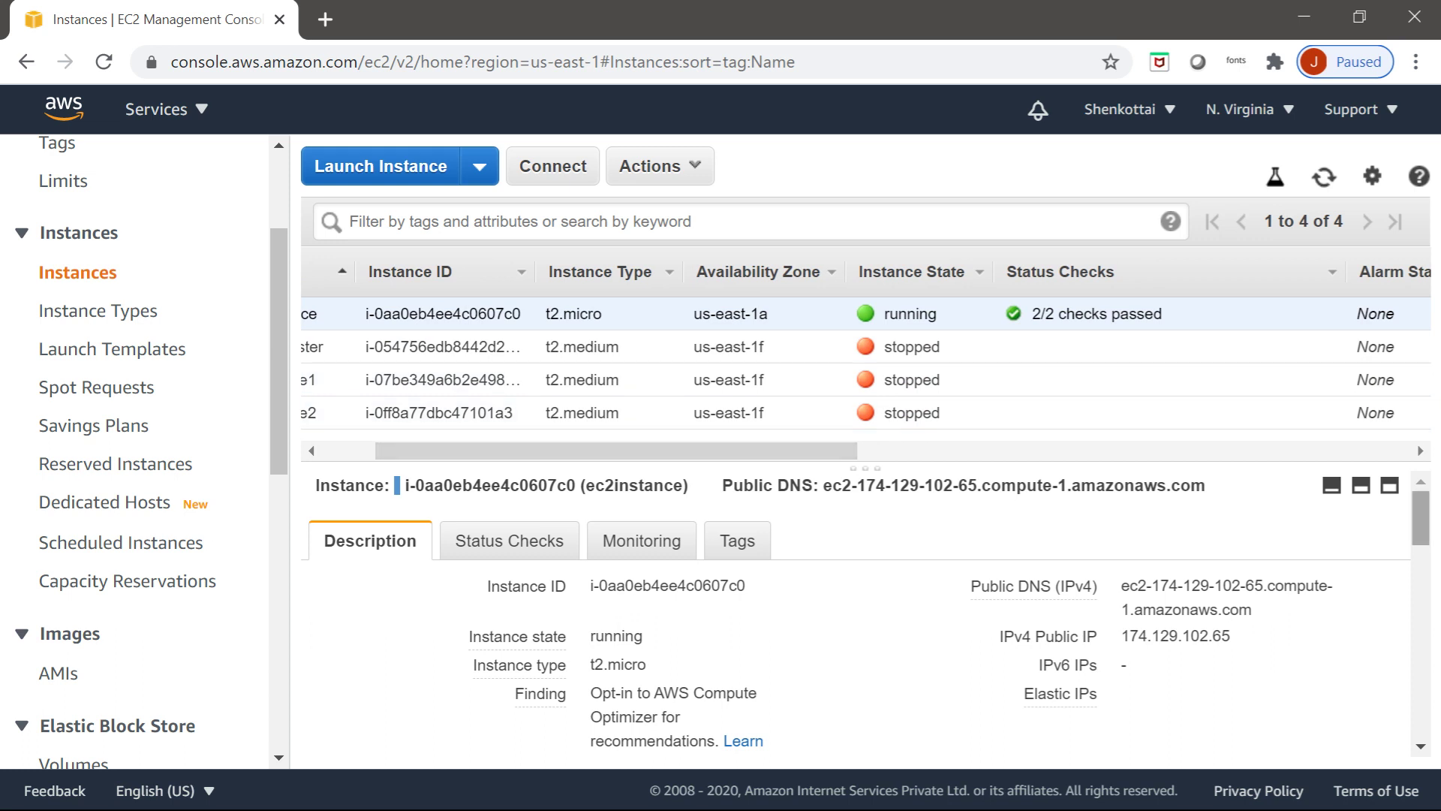
scroll(856, 615, "down", 5)
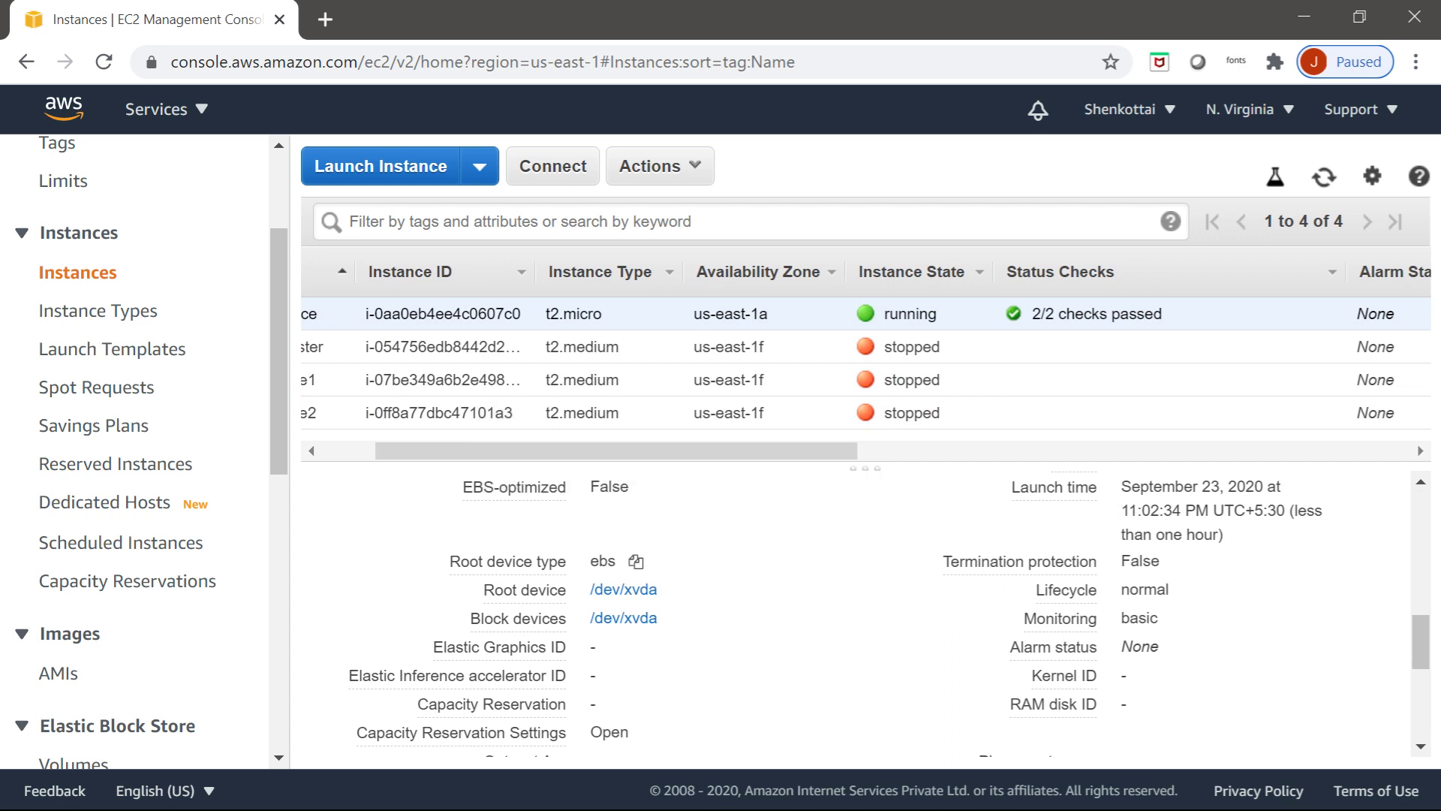
Step: Open the volume creation form for the ec2instancesp snapshot from the Elastic Block Store snapshots list
scroll(142, 451, "down", 5)
scroll(143, 450, "down", 2)
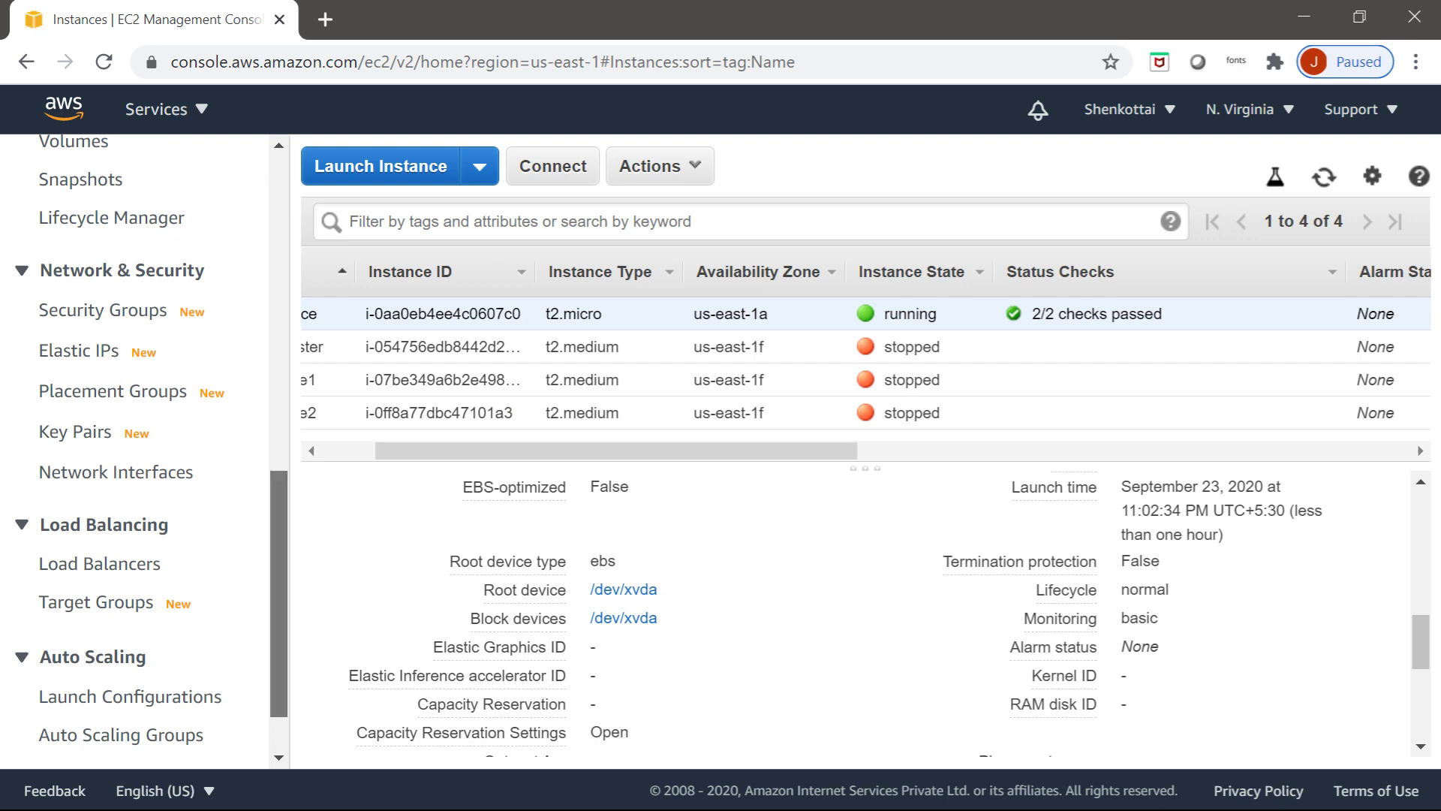
scroll(143, 451, "up", 3)
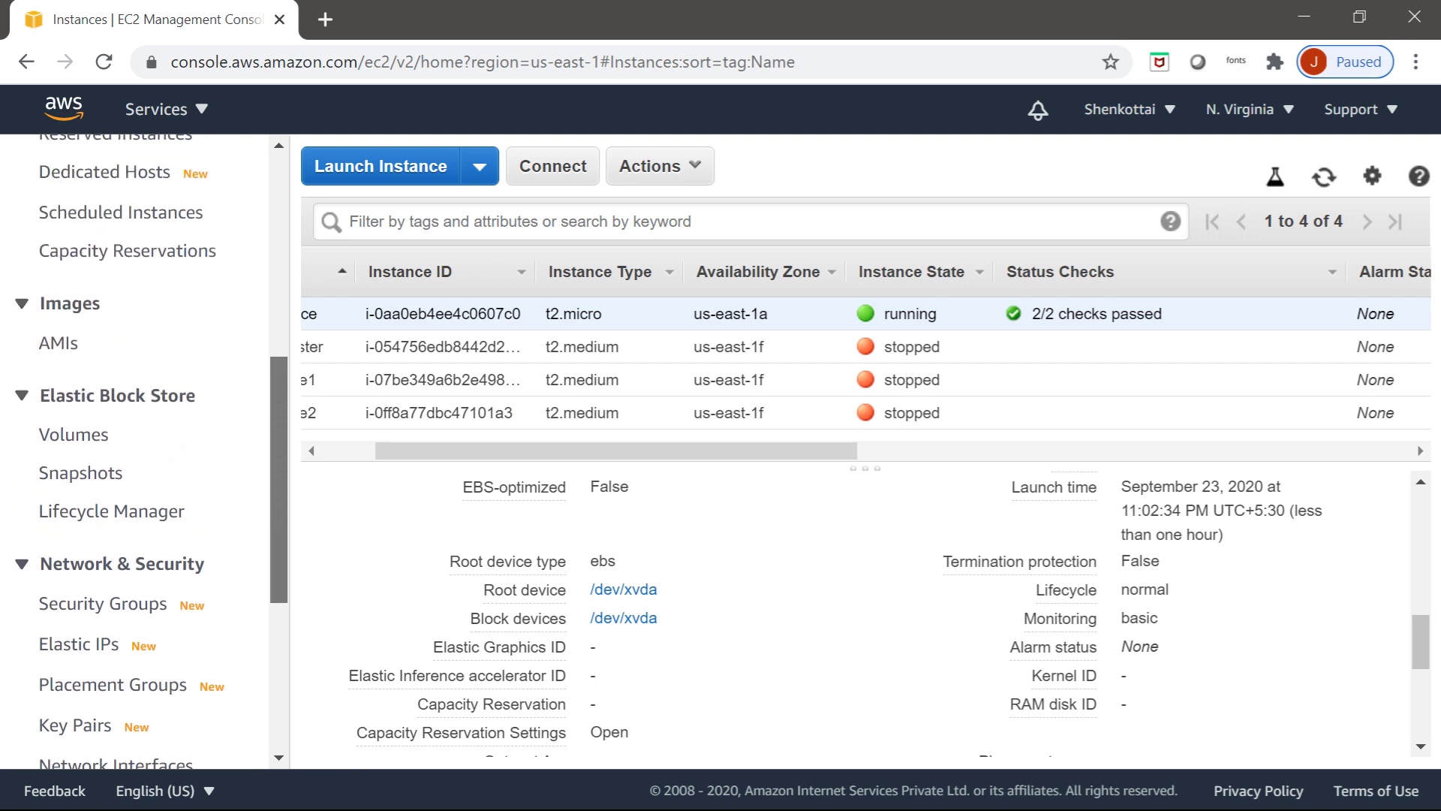
left_click(80, 486)
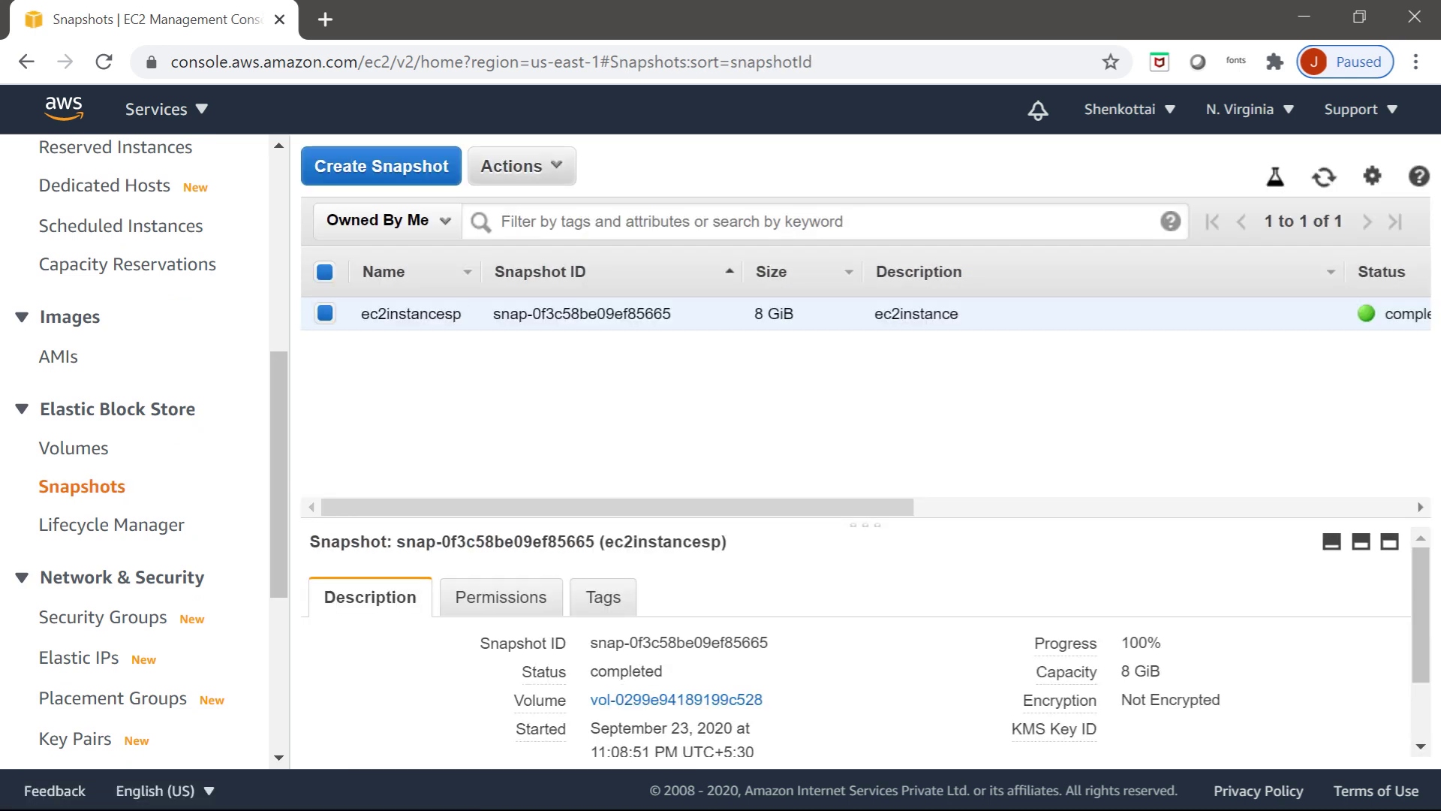
left_click(518, 166)
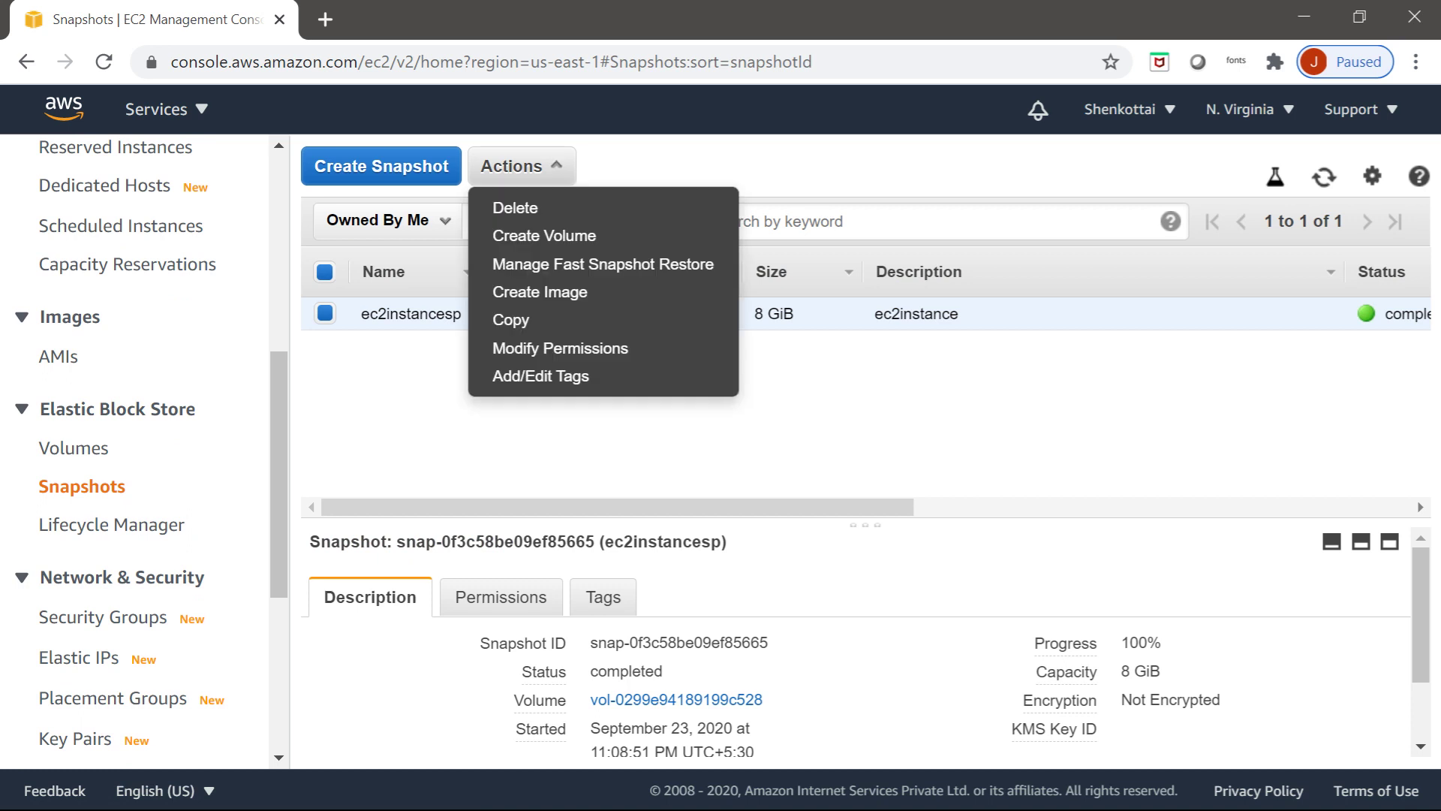
left_click(545, 235)
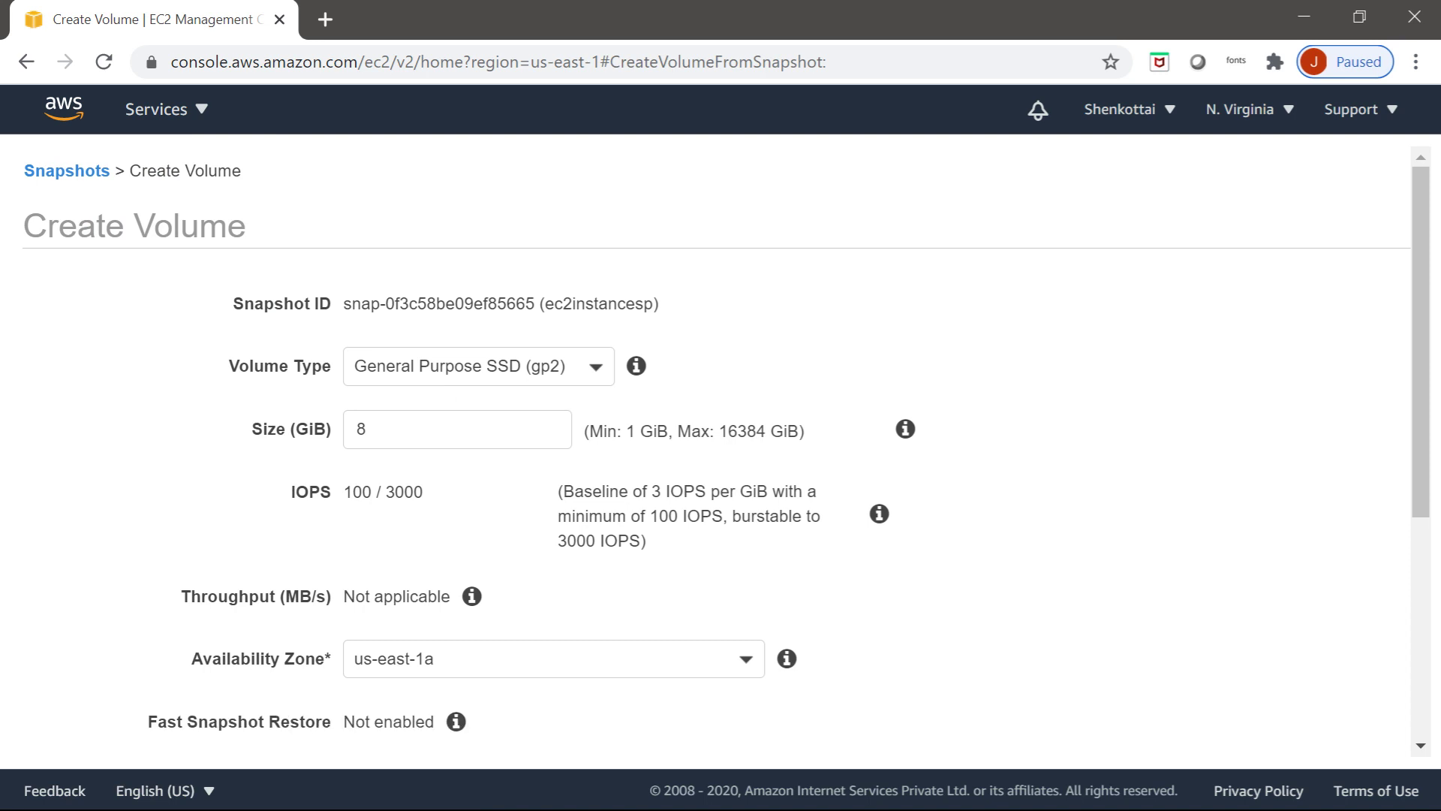
Step: Set the size of the new volume to 20 GiB
double_click(362, 430)
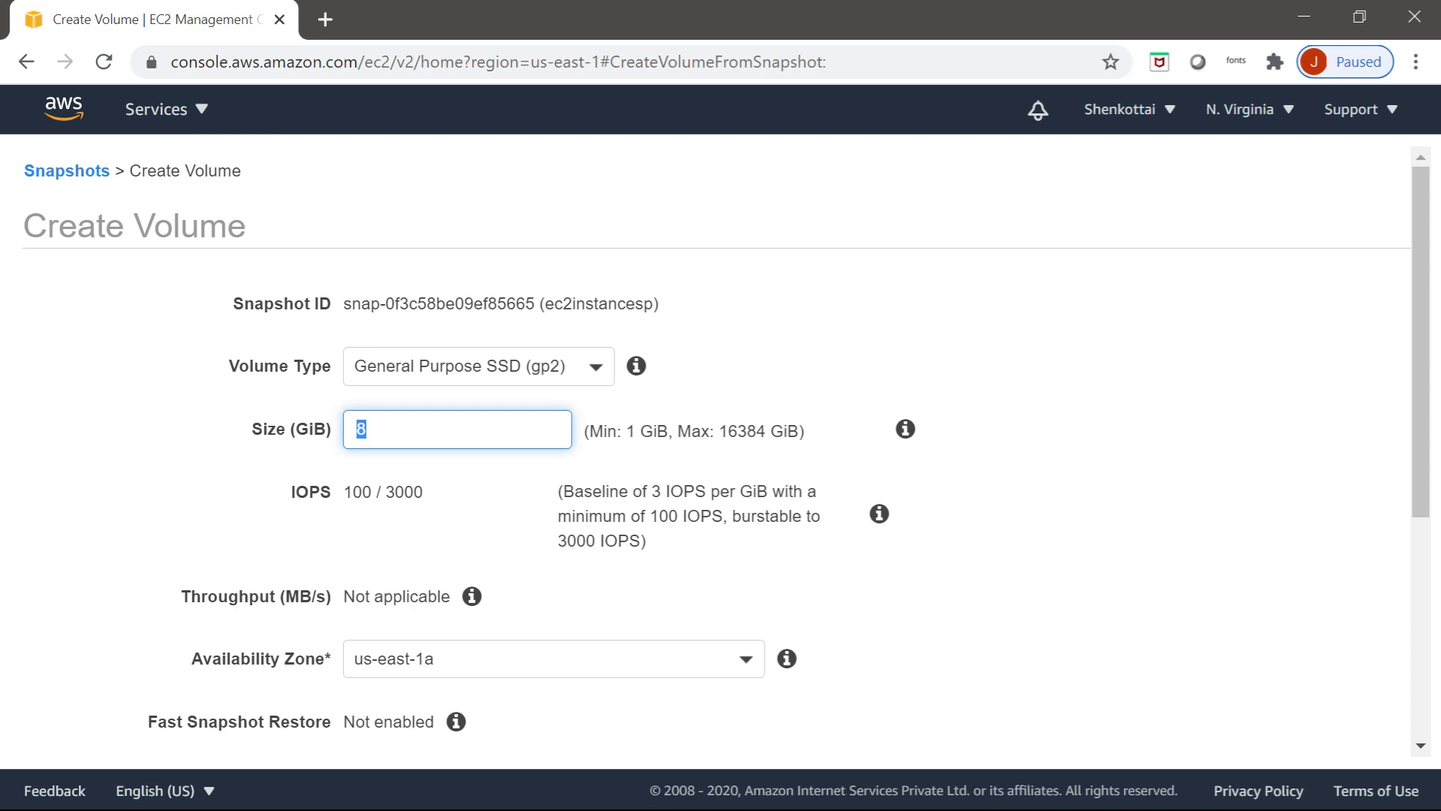
double_click(559, 491)
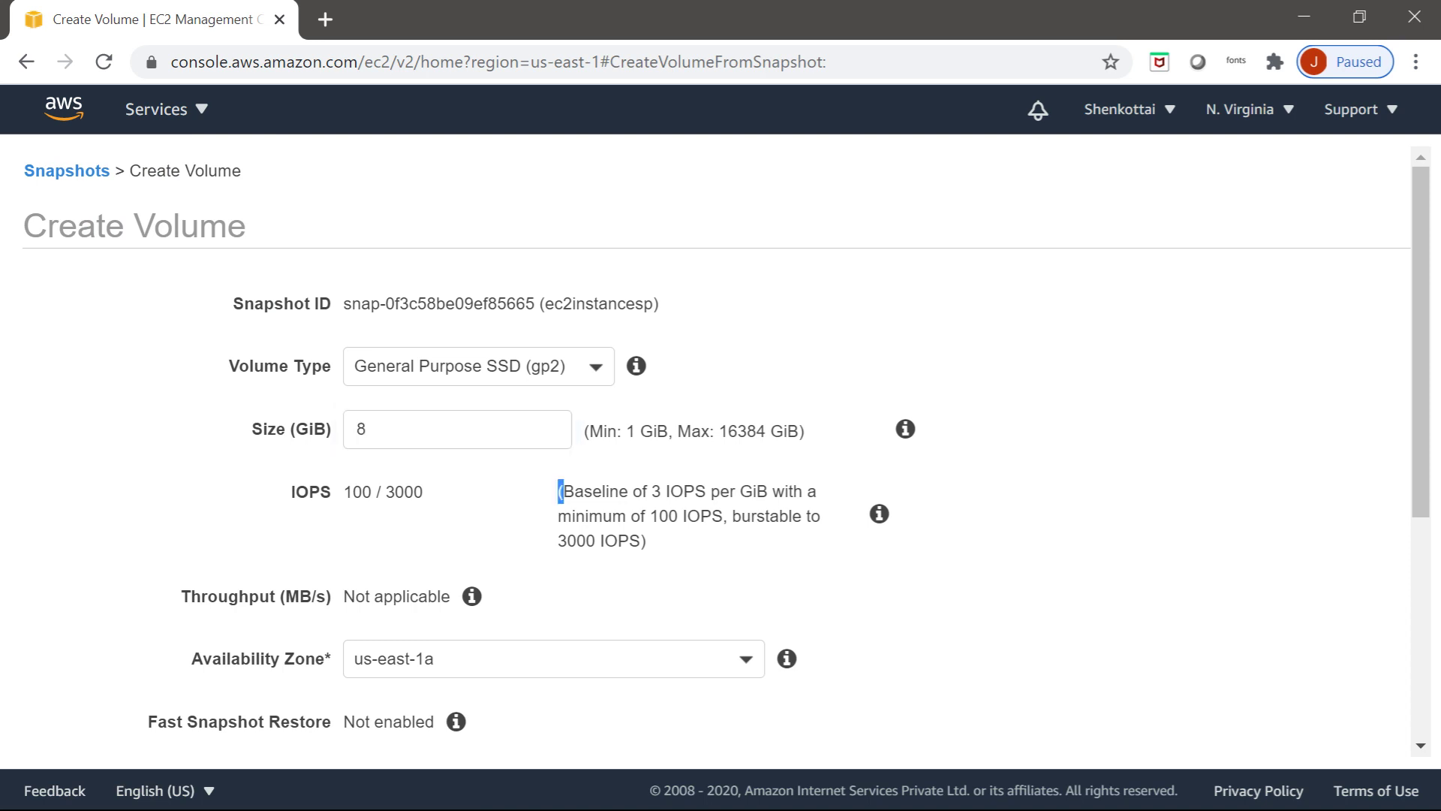
double_click(362, 430)
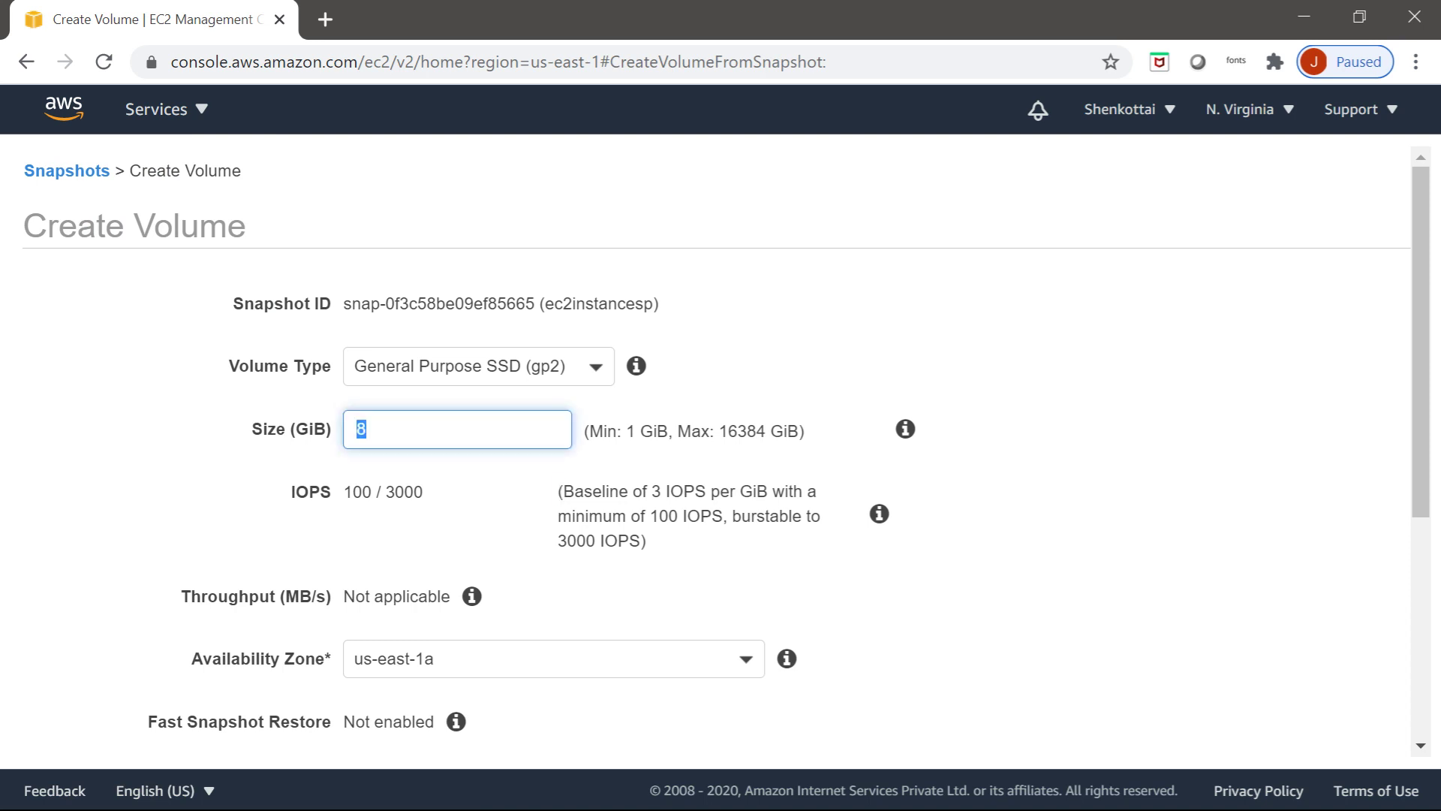
type("20")
Step: Review the available volume types and availability zones, keeping General Purpose SSD (gp2) and us-east-1a
left_click_drag(1420, 342, 1421, 422)
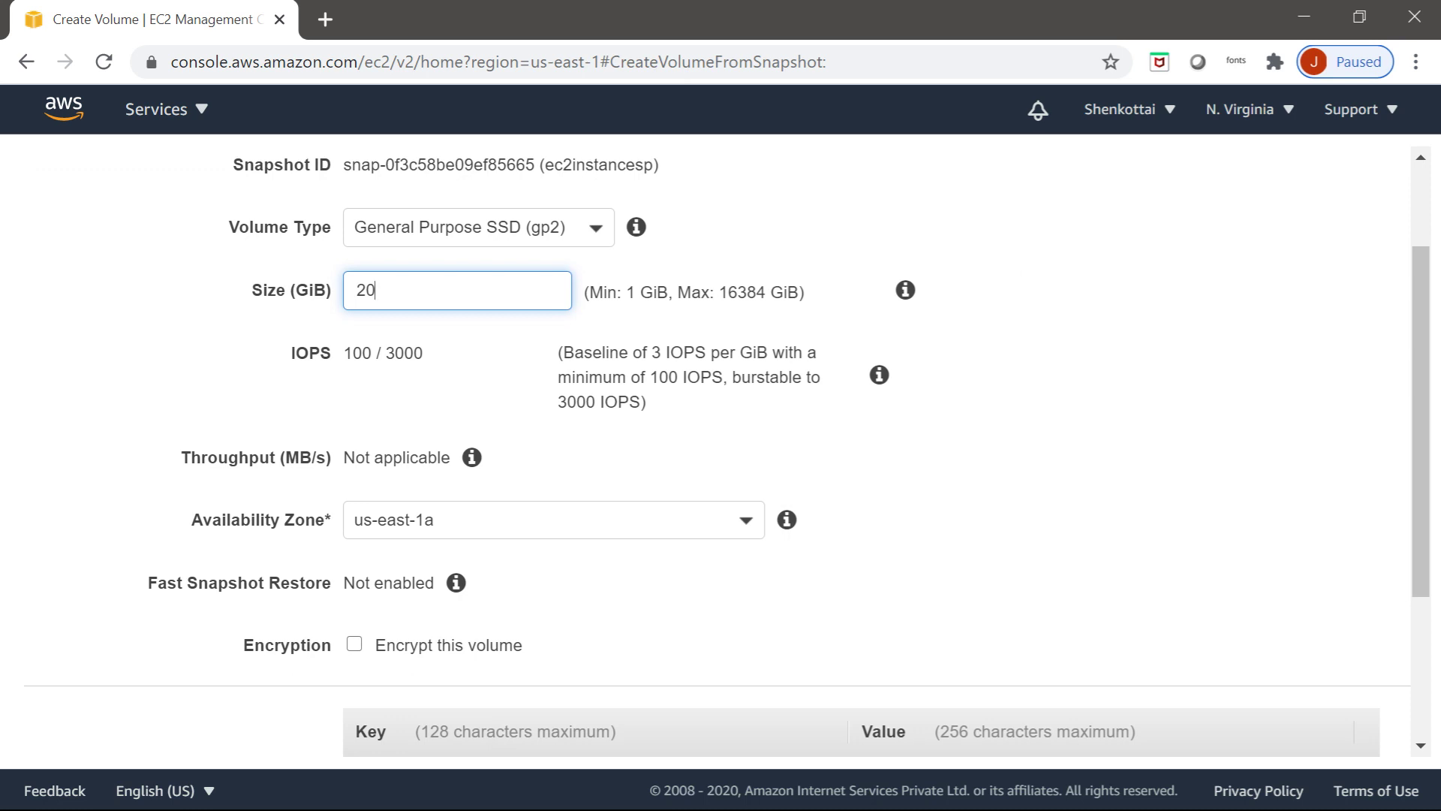
left_click(593, 228)
left_click(593, 227)
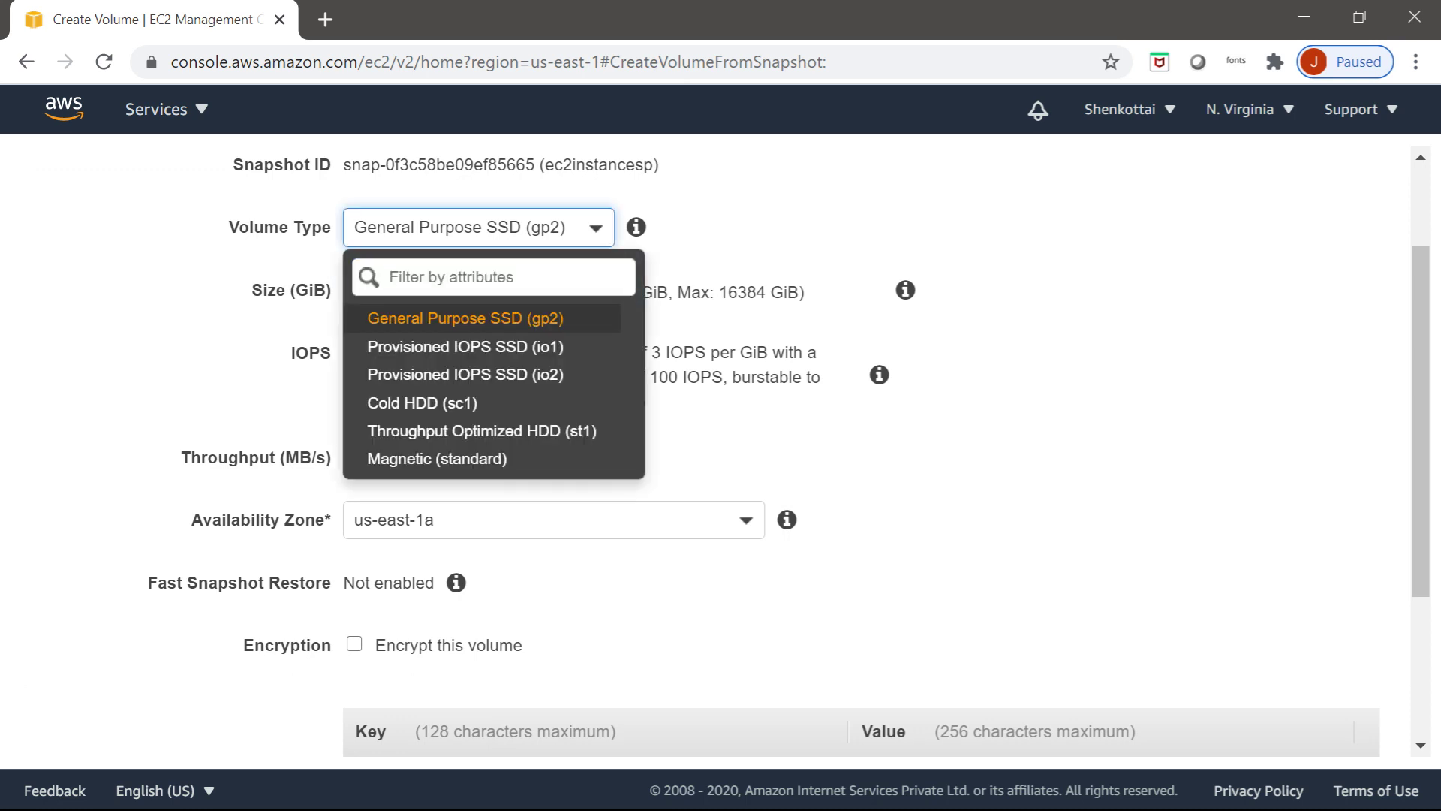
left_click(593, 228)
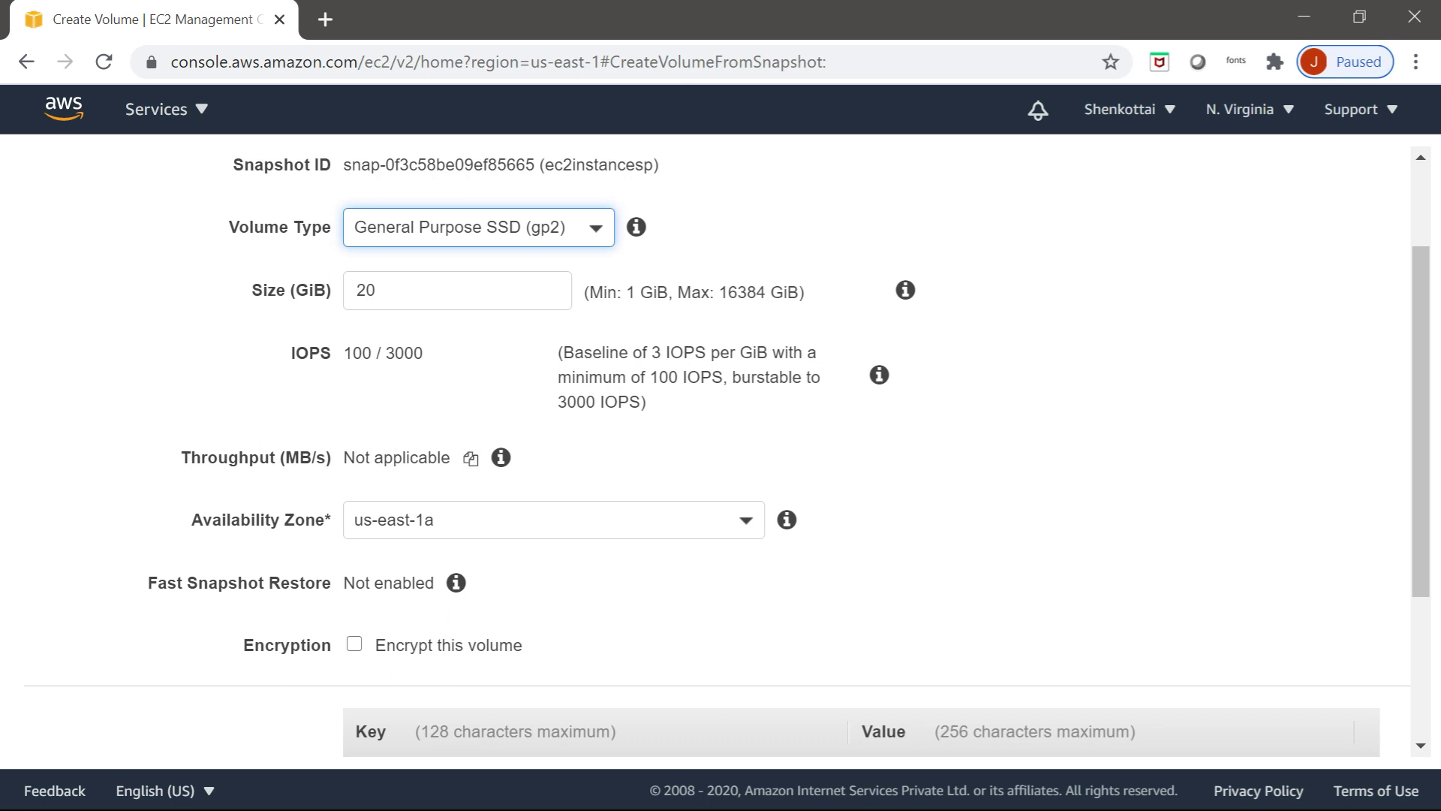
left_click(746, 520)
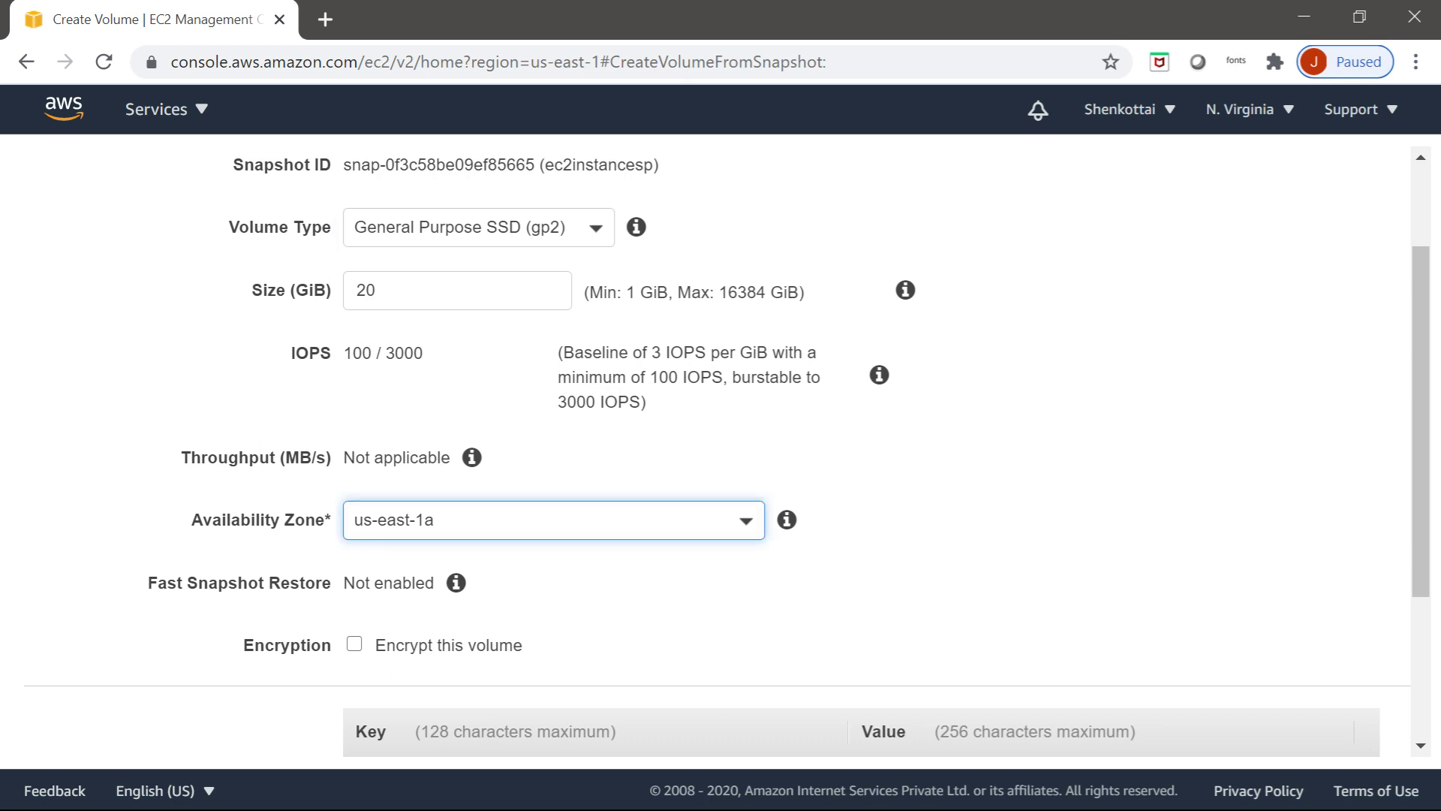
left_click(745, 520)
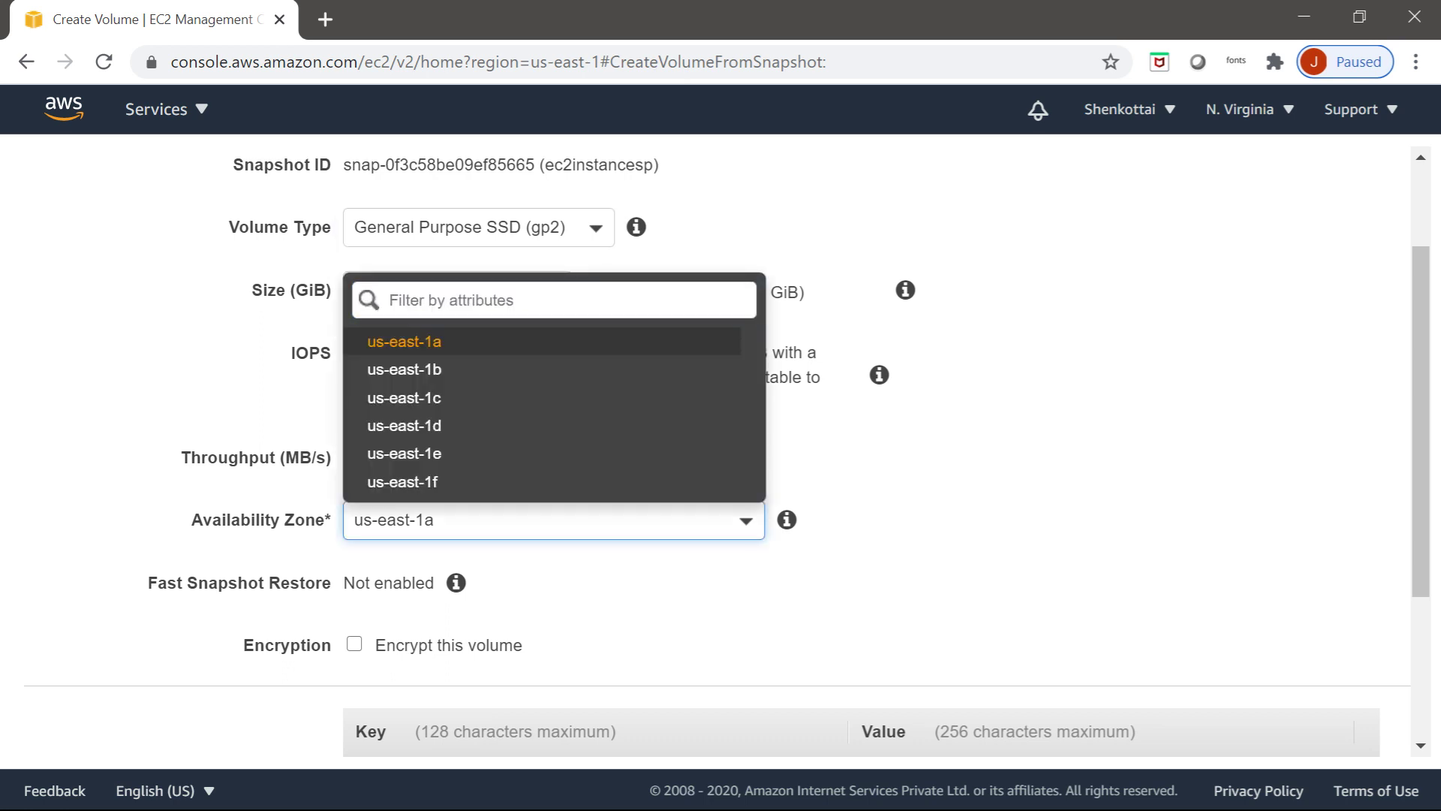
left_click(879, 526)
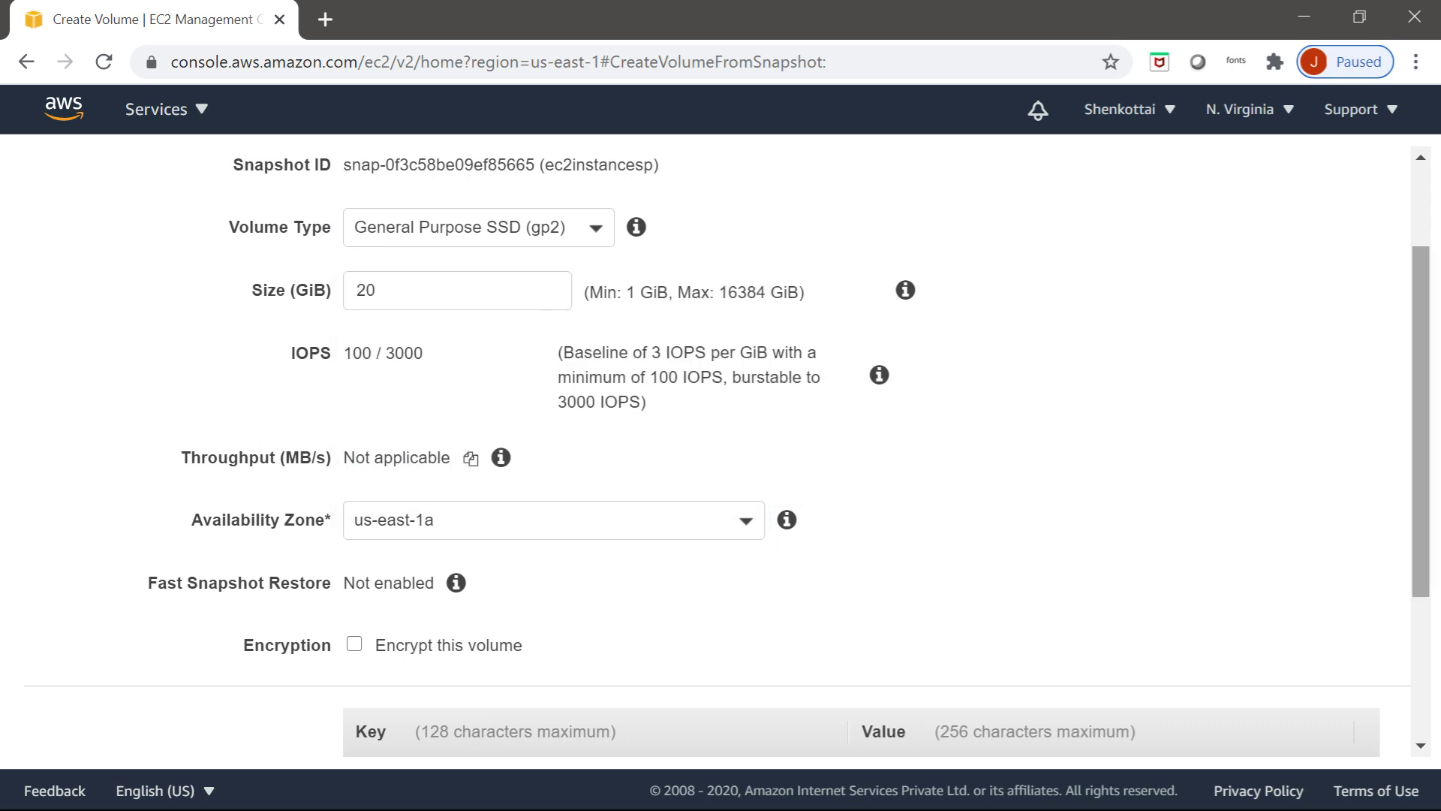
Step: Add a tag with the key Name and the value Ec2volume, create the volume, and close the confirmation
scroll(473, 451, "down", 3)
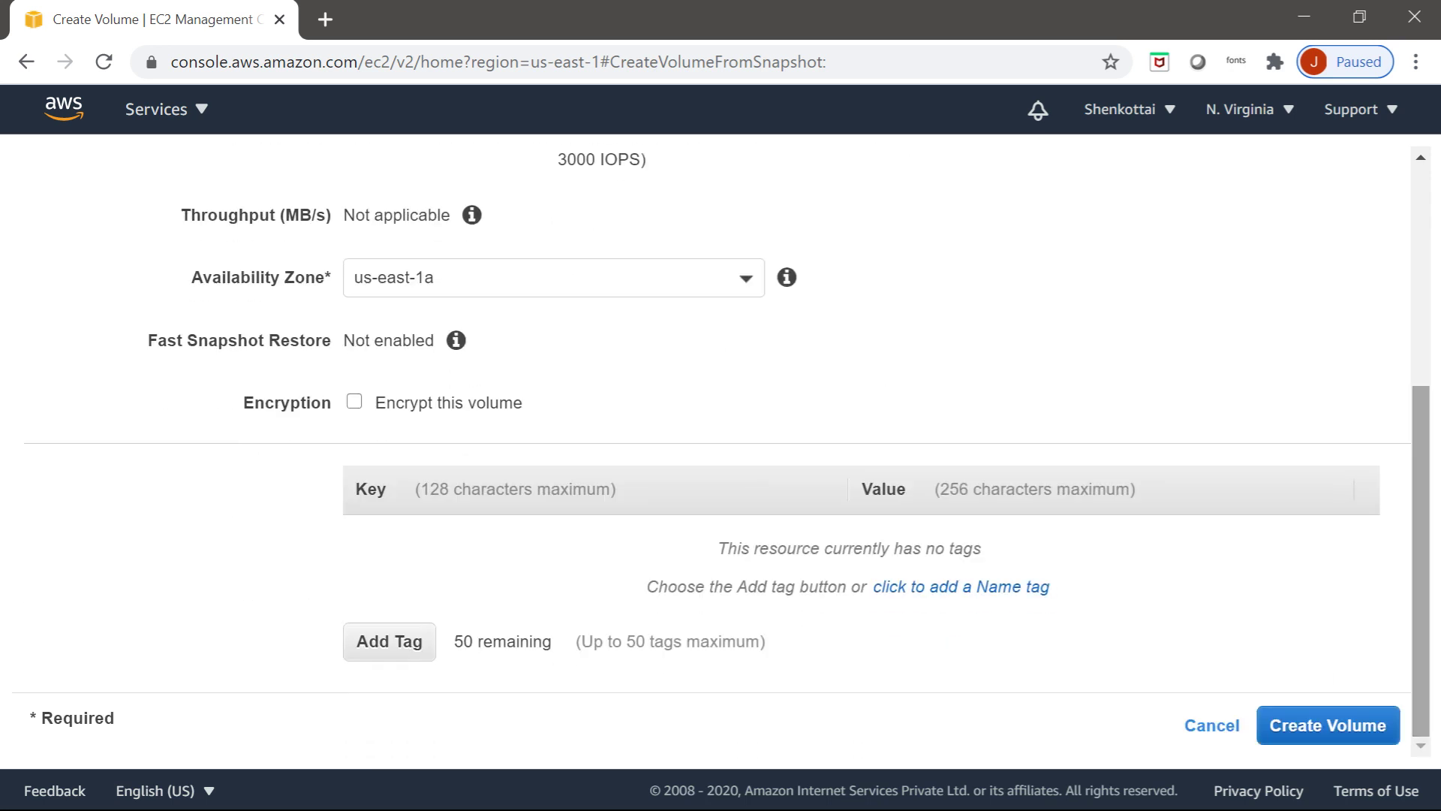
left_click(389, 641)
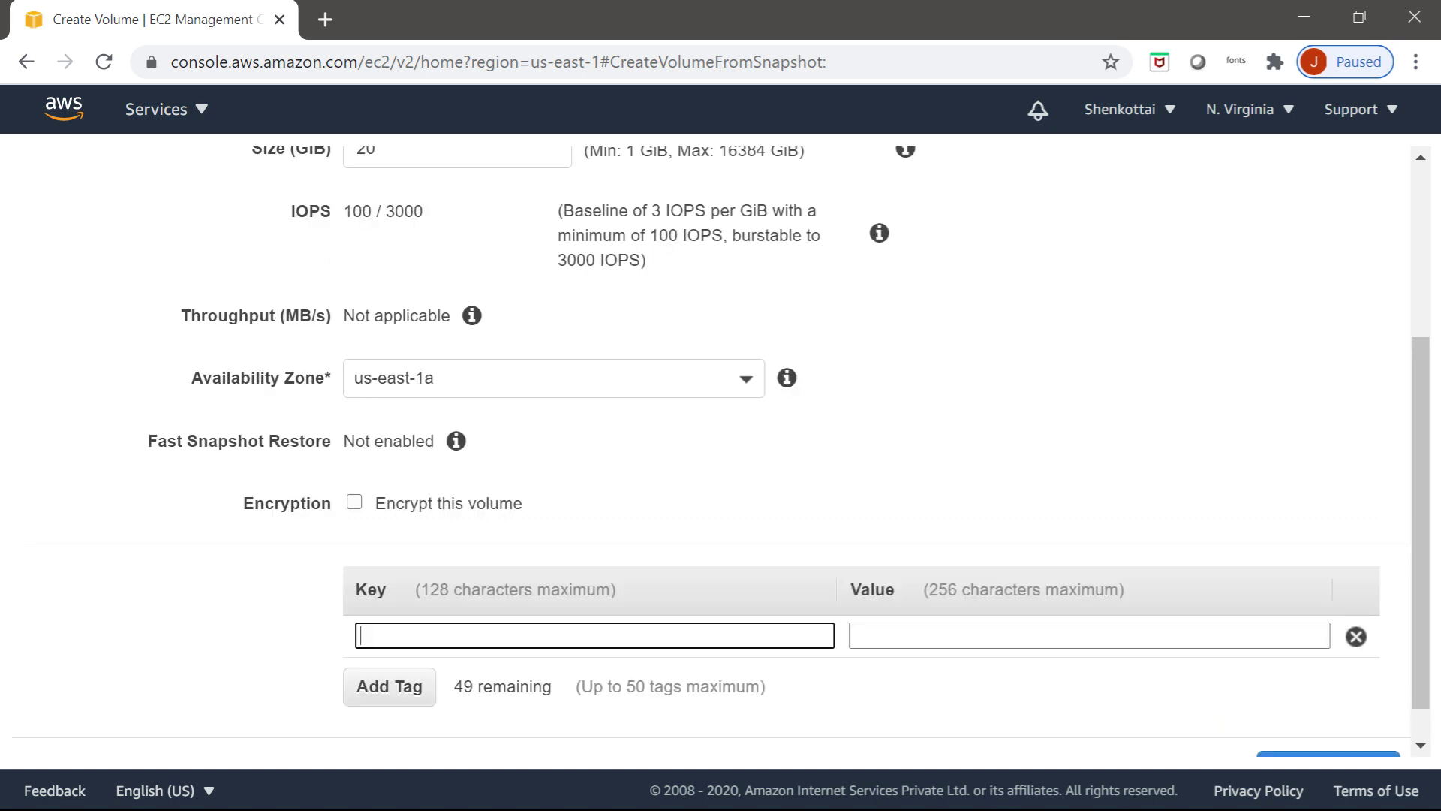
type("N")
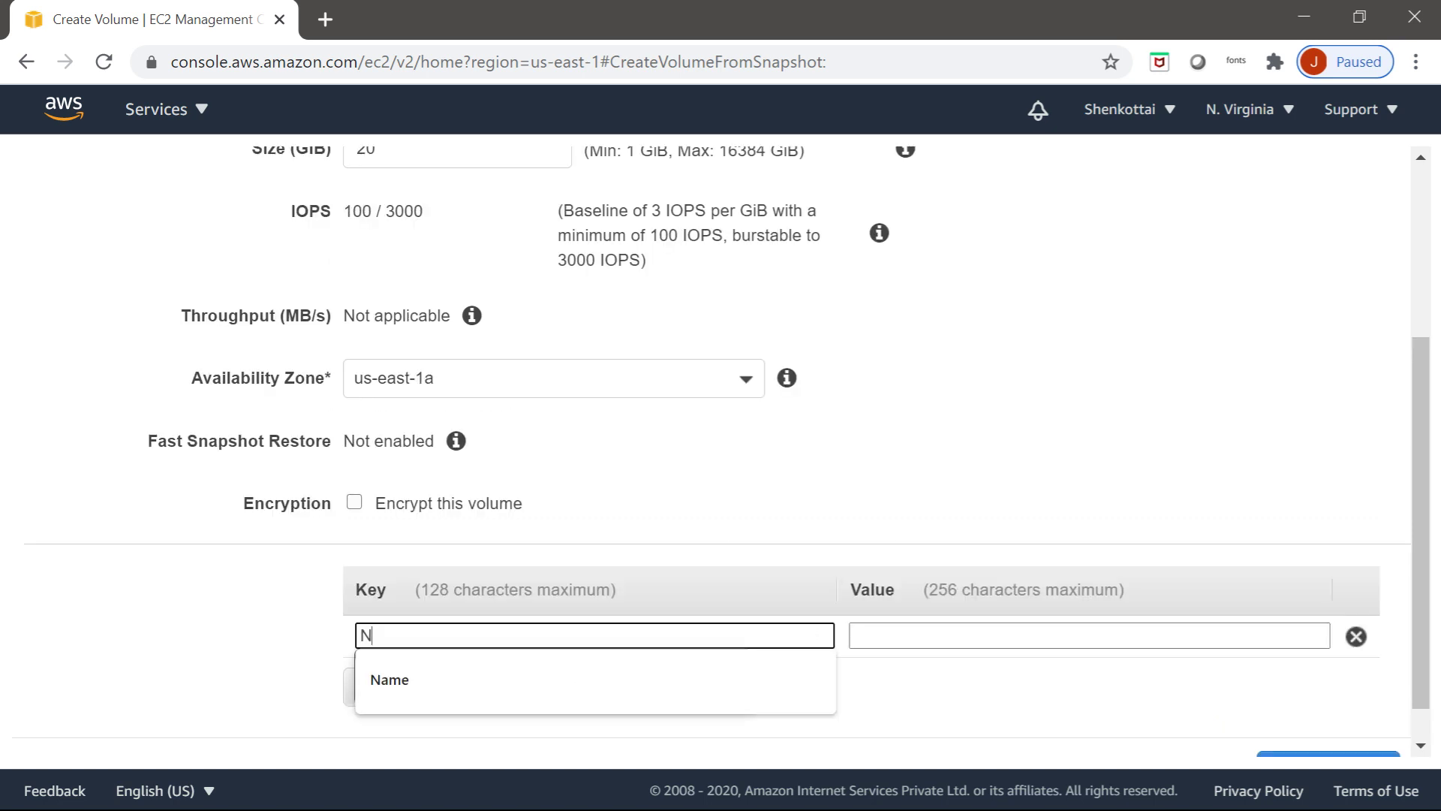
type("ame")
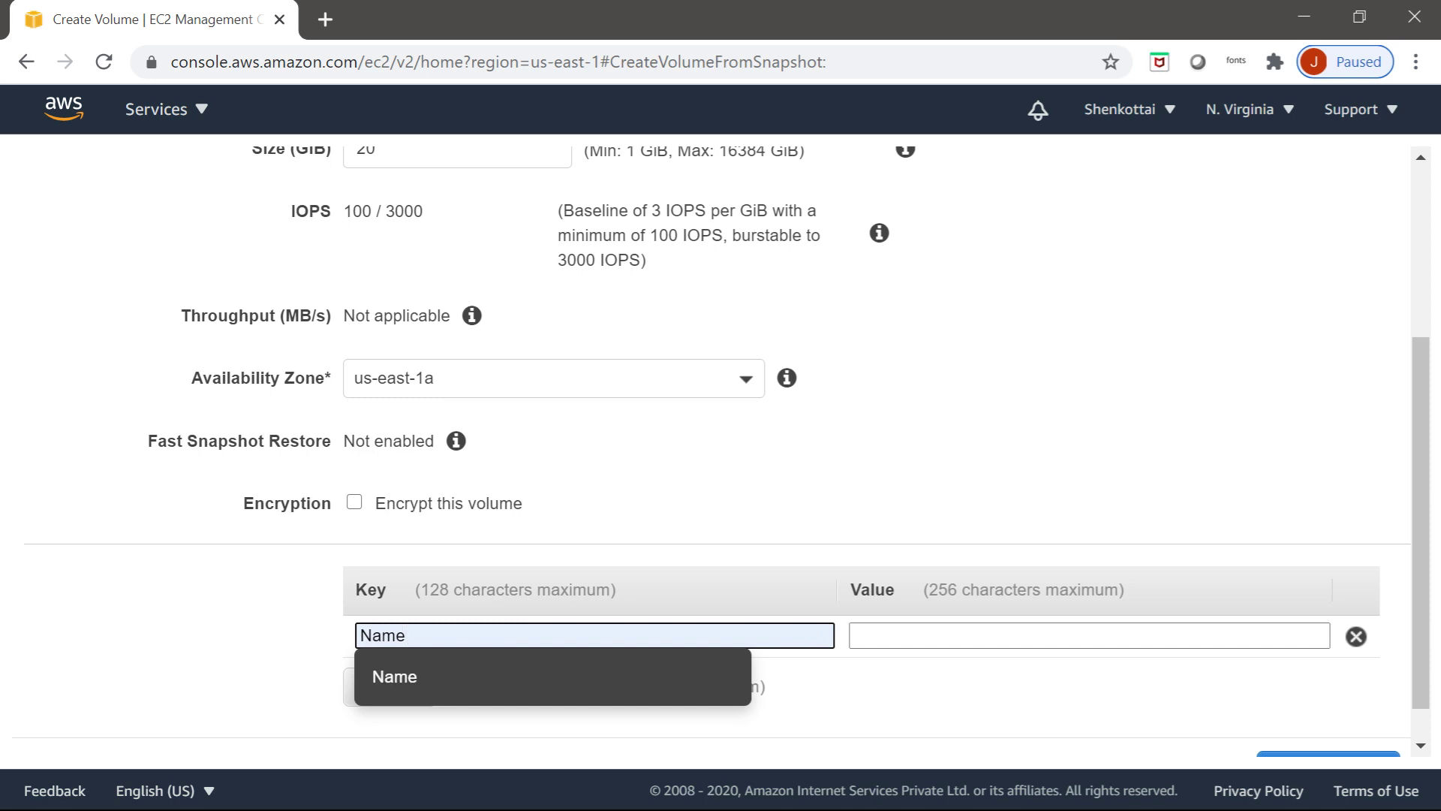
left_click(931, 635)
type("E")
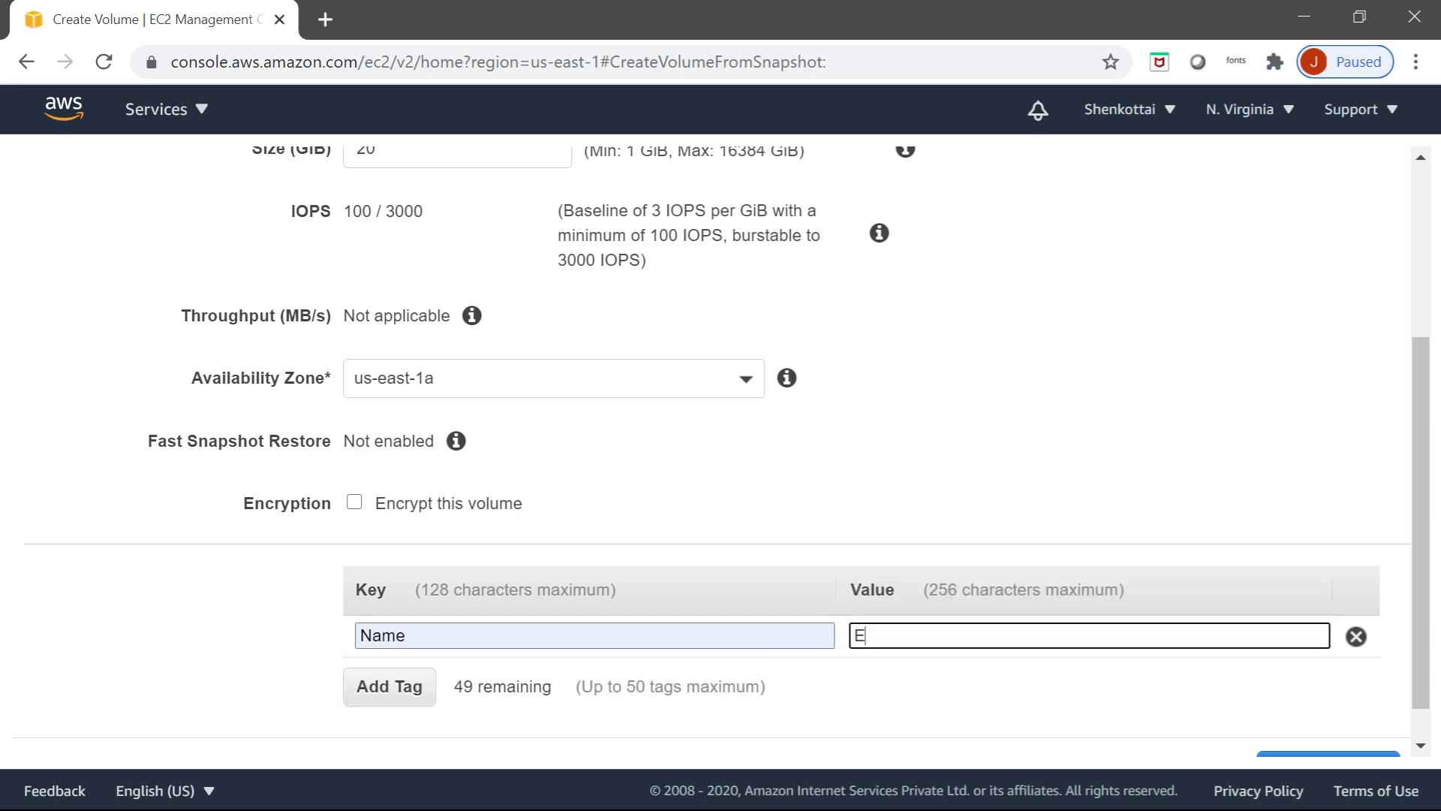
type("c2v")
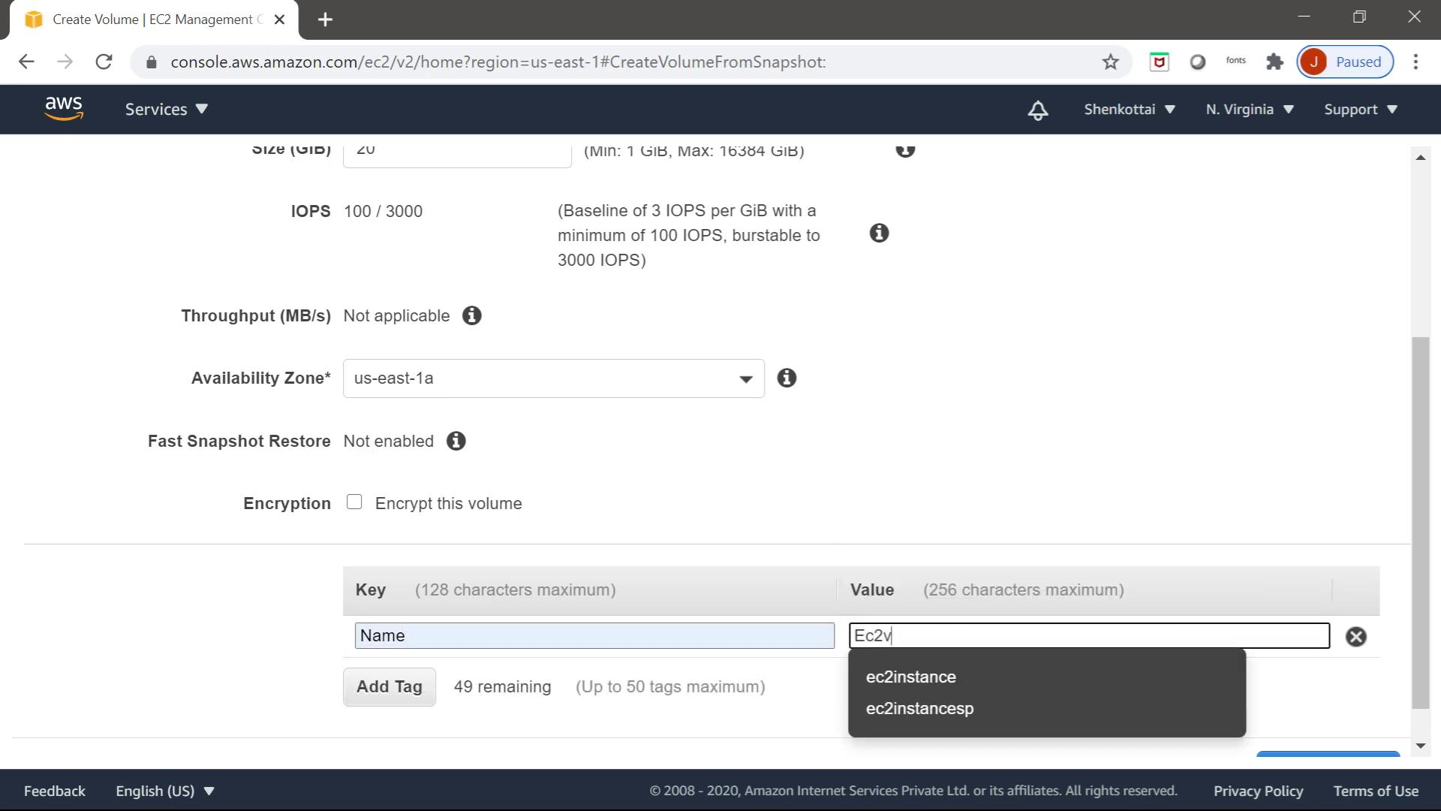
type("olume")
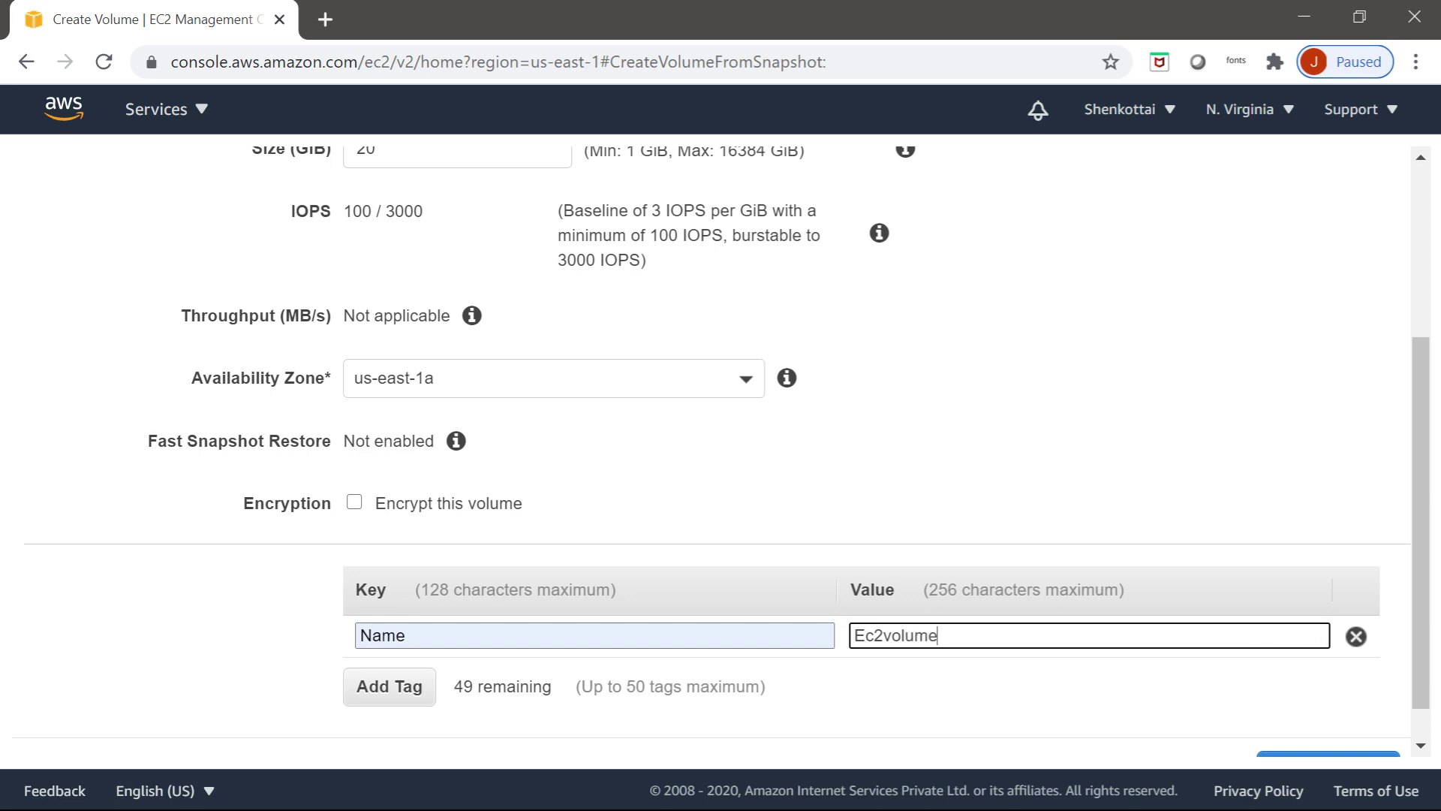
scroll(720, 450, "down", 1)
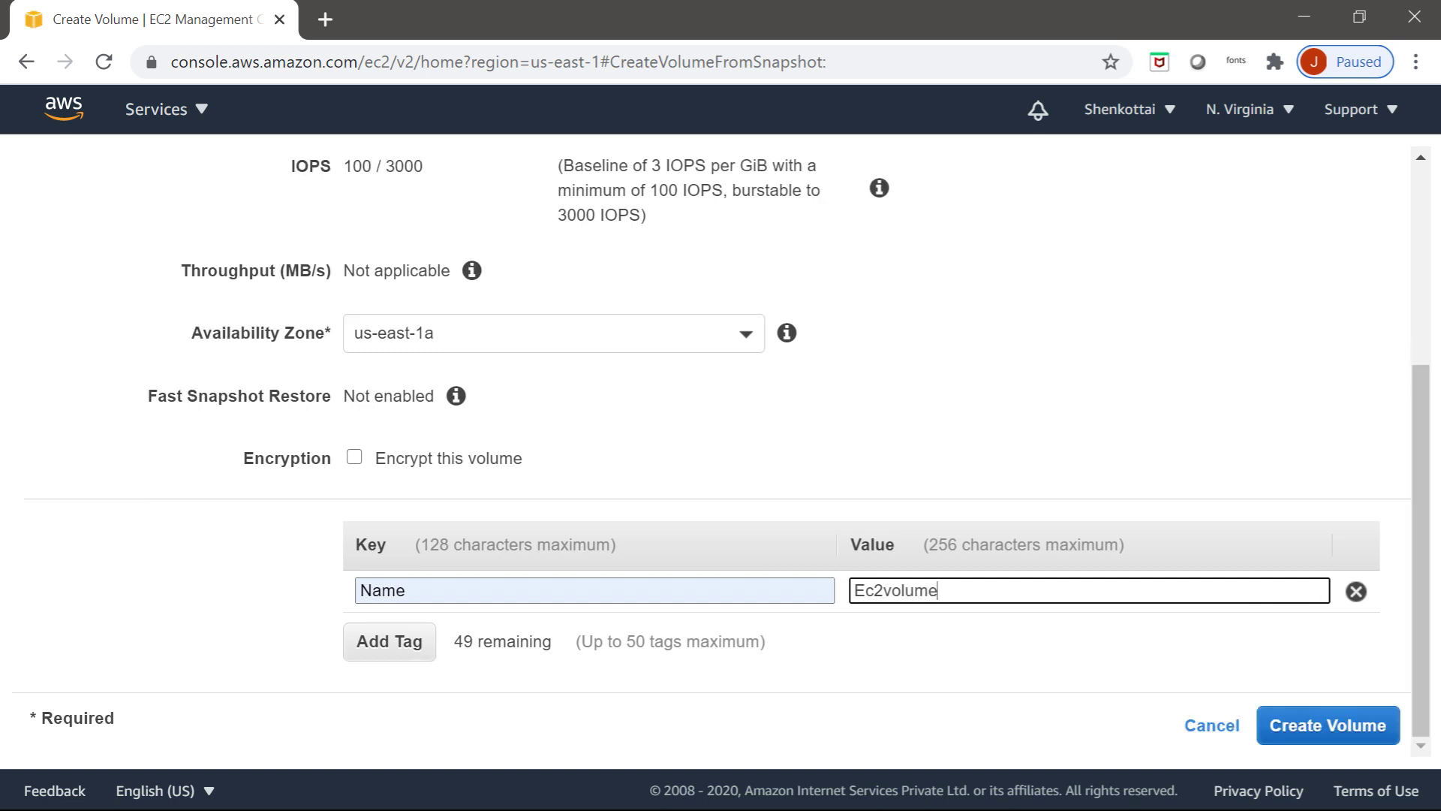
left_click(1327, 725)
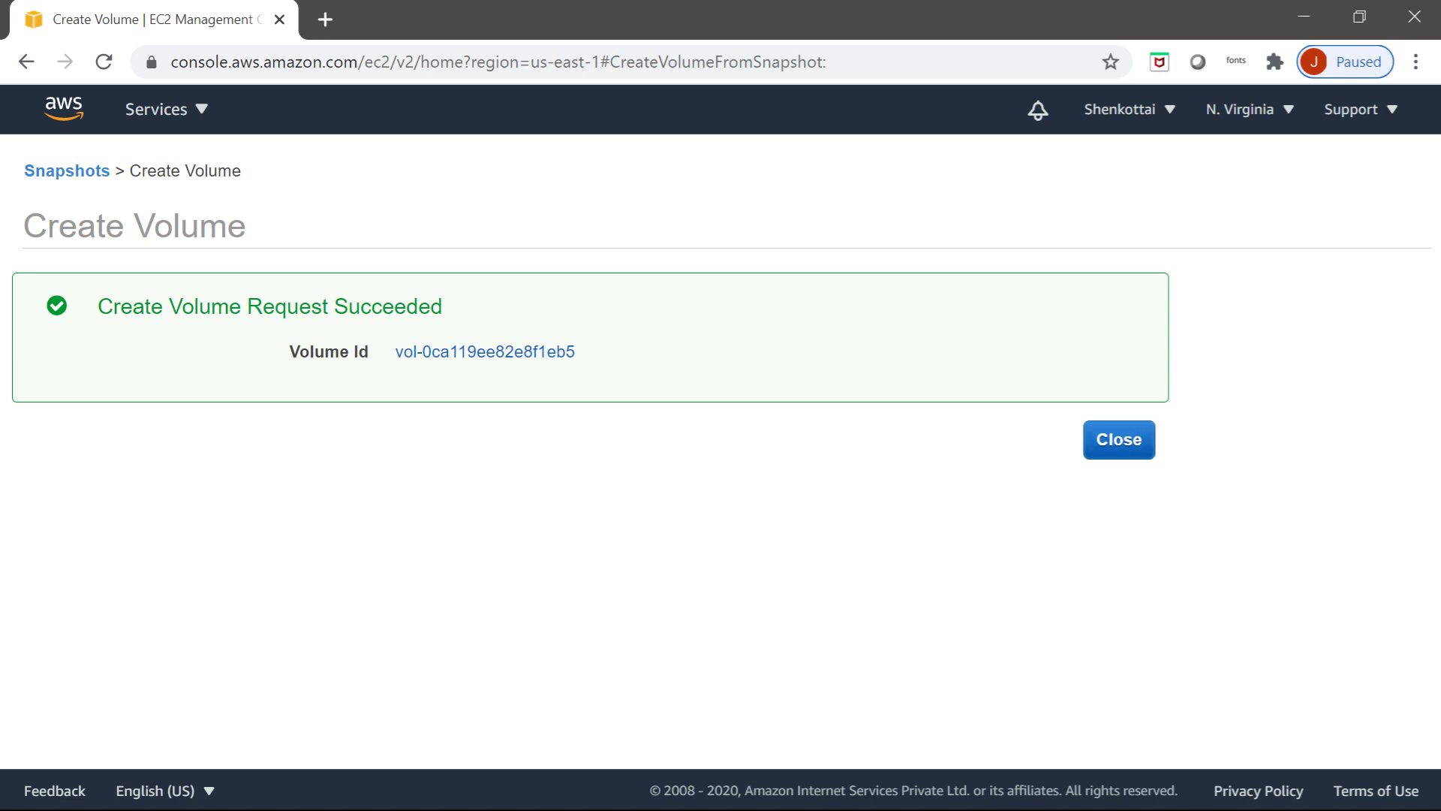
left_click(1118, 439)
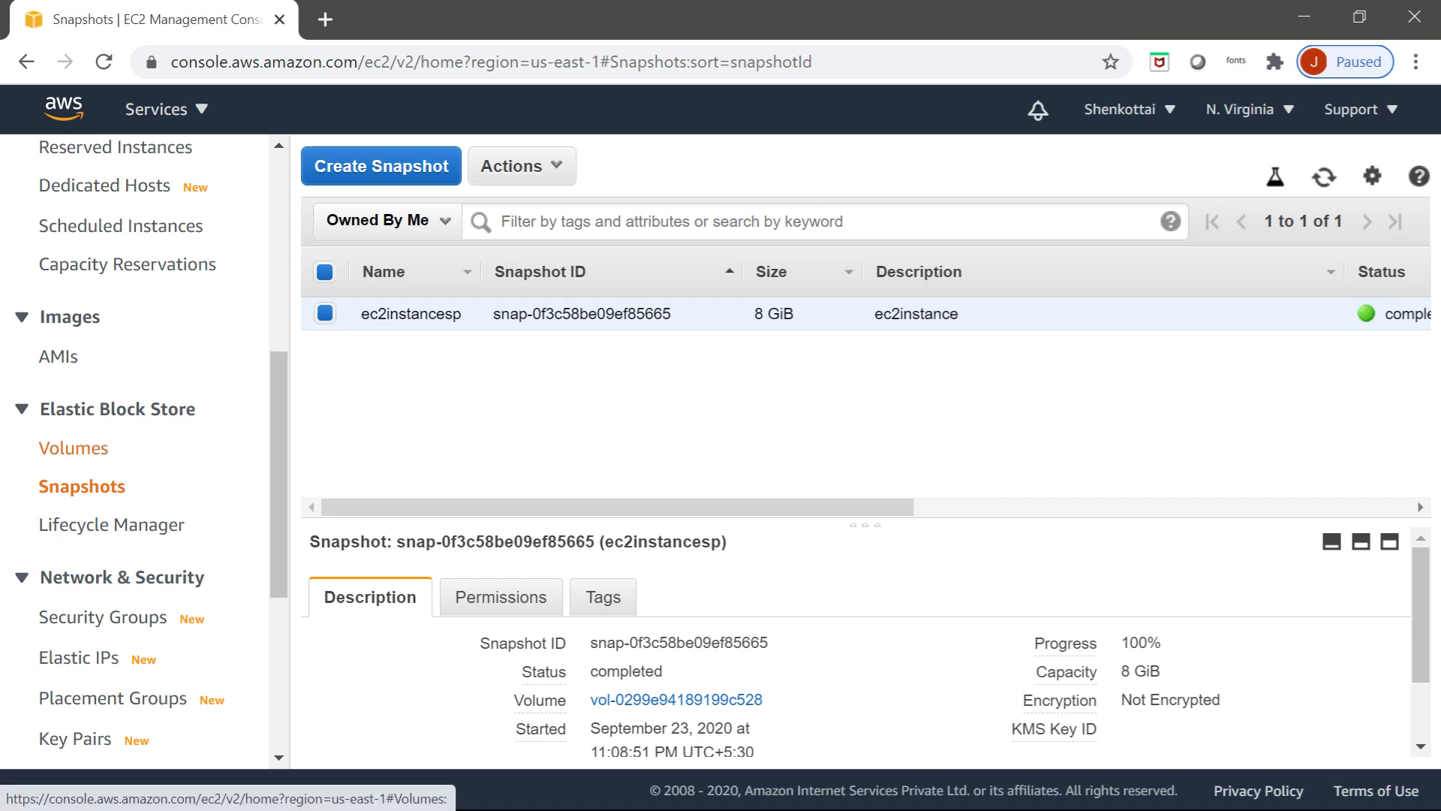
Step: Select Ec2volume in the volumes list and examine its size, source snapshot, availability zone and state
left_click(73, 448)
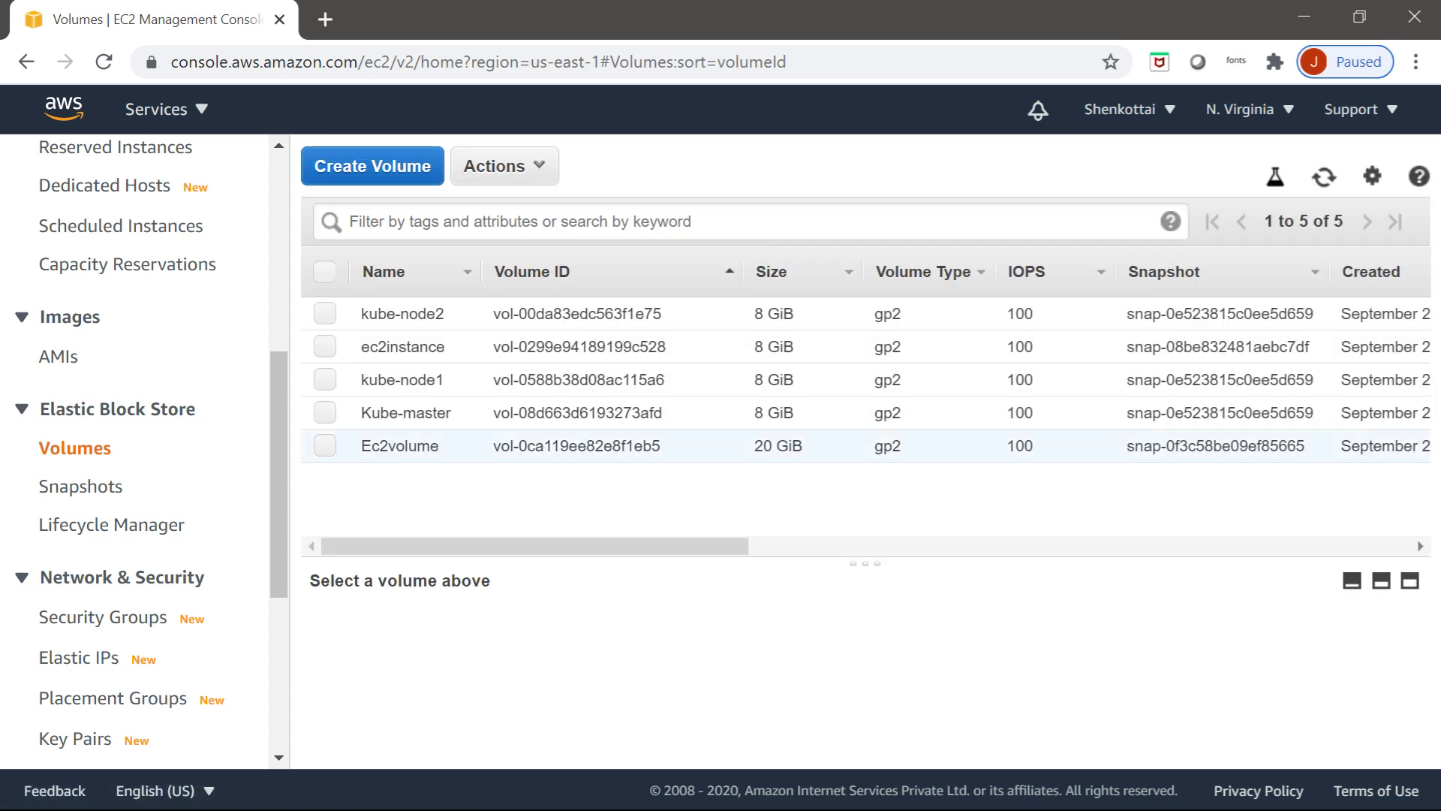
left_click(325, 445)
left_click_drag(525, 546, 618, 546)
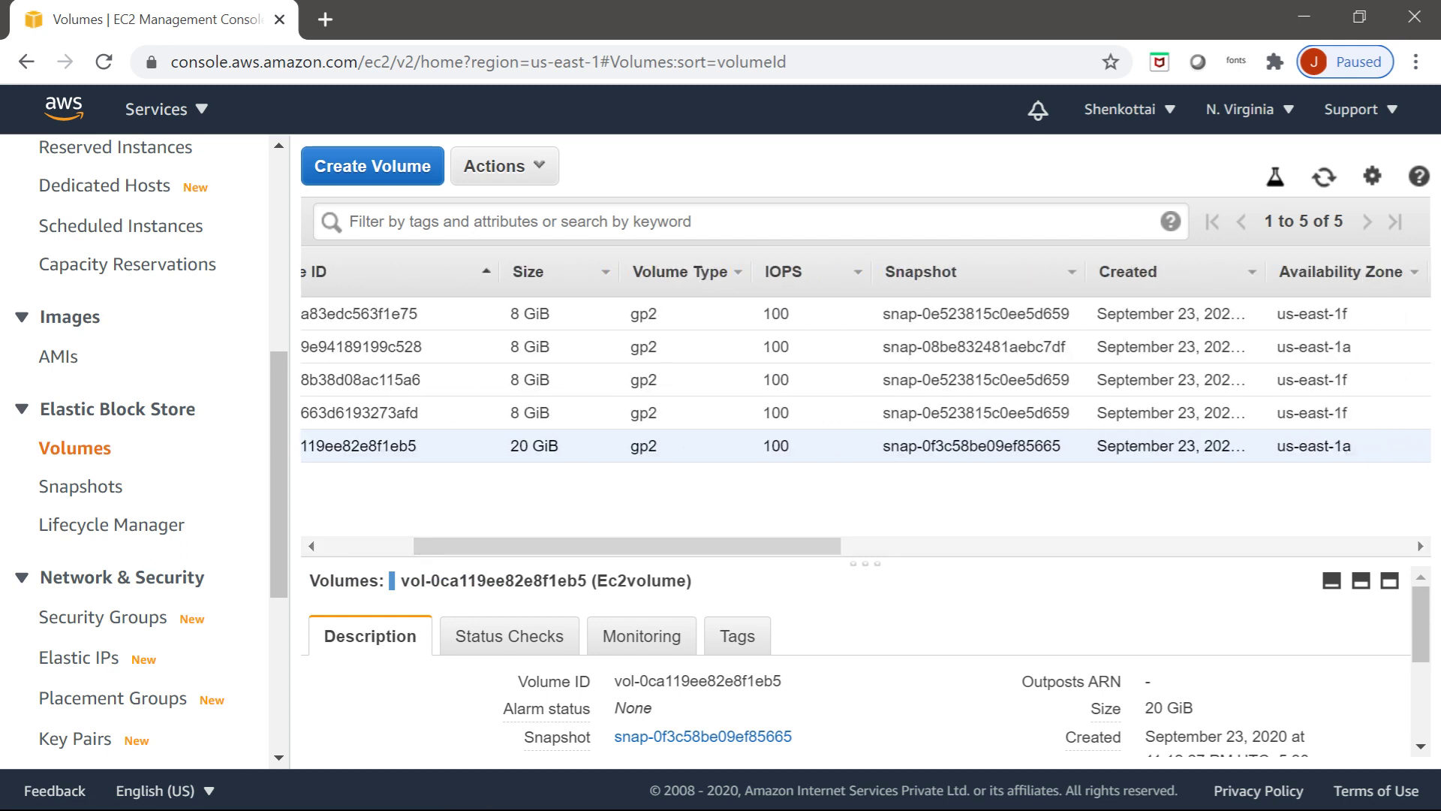
left_click_drag(511, 445, 559, 445)
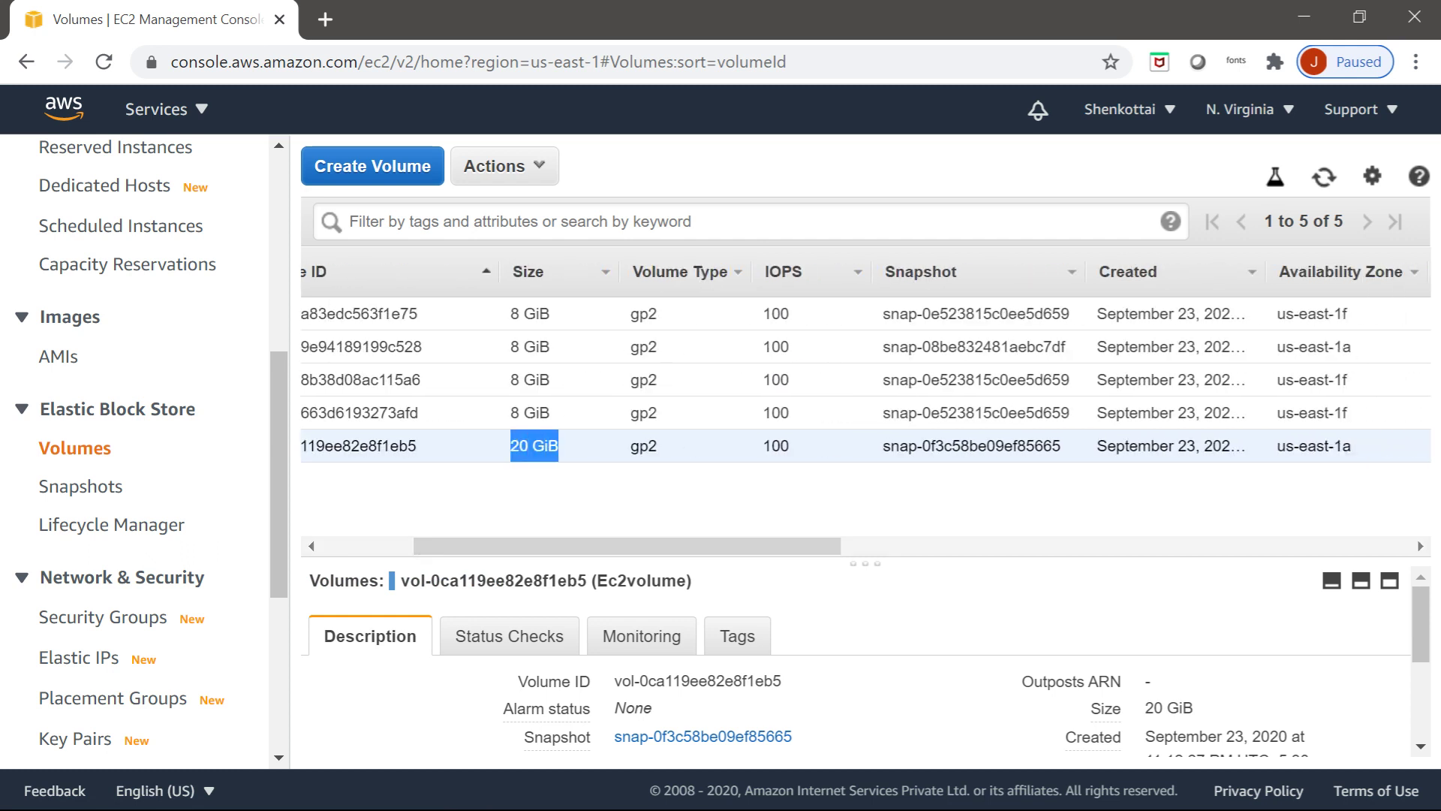
left_click_drag(560, 546, 466, 546)
left_click_drag(493, 445, 1429, 445)
left_click_drag(534, 547, 738, 546)
left_click(788, 493)
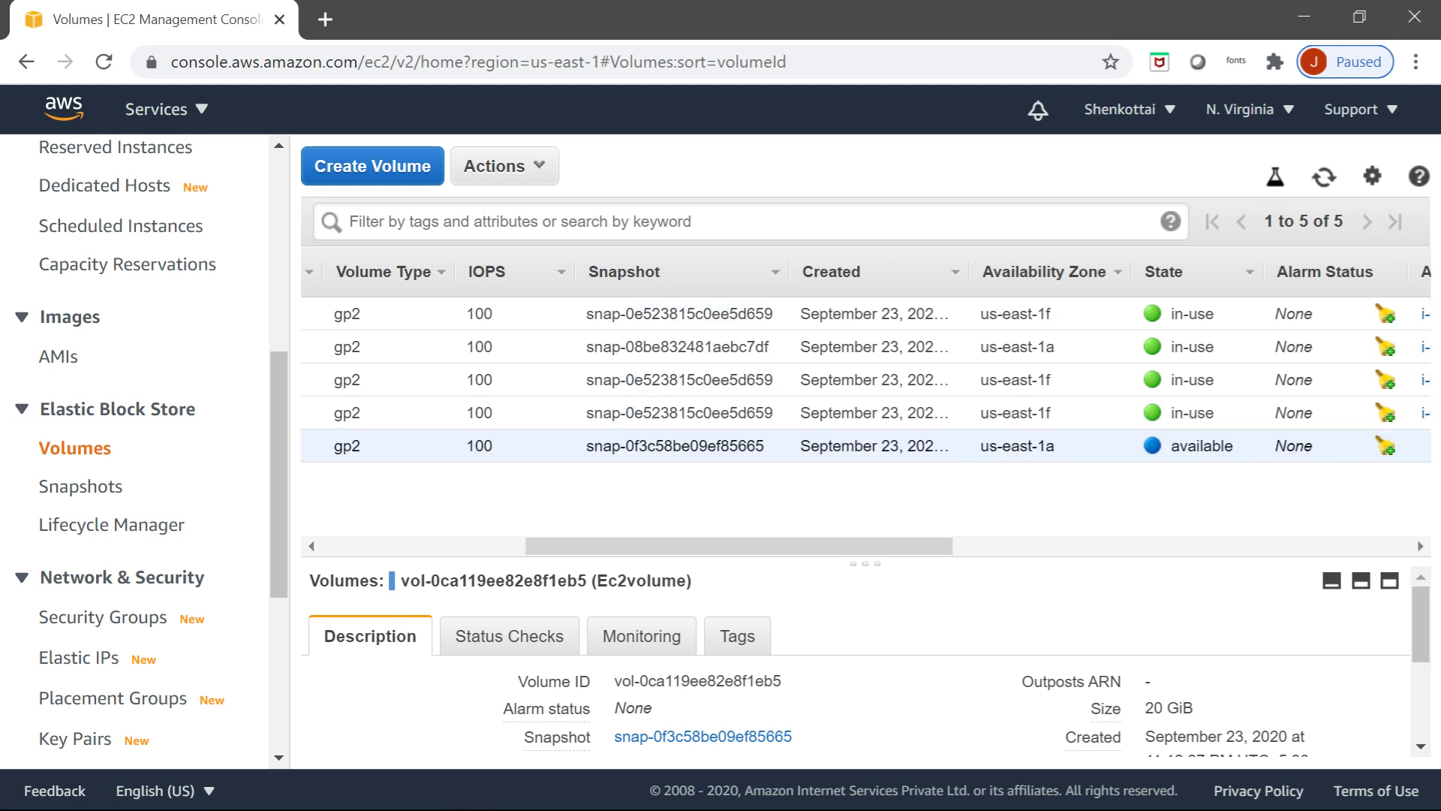
left_click_drag(739, 546, 535, 546)
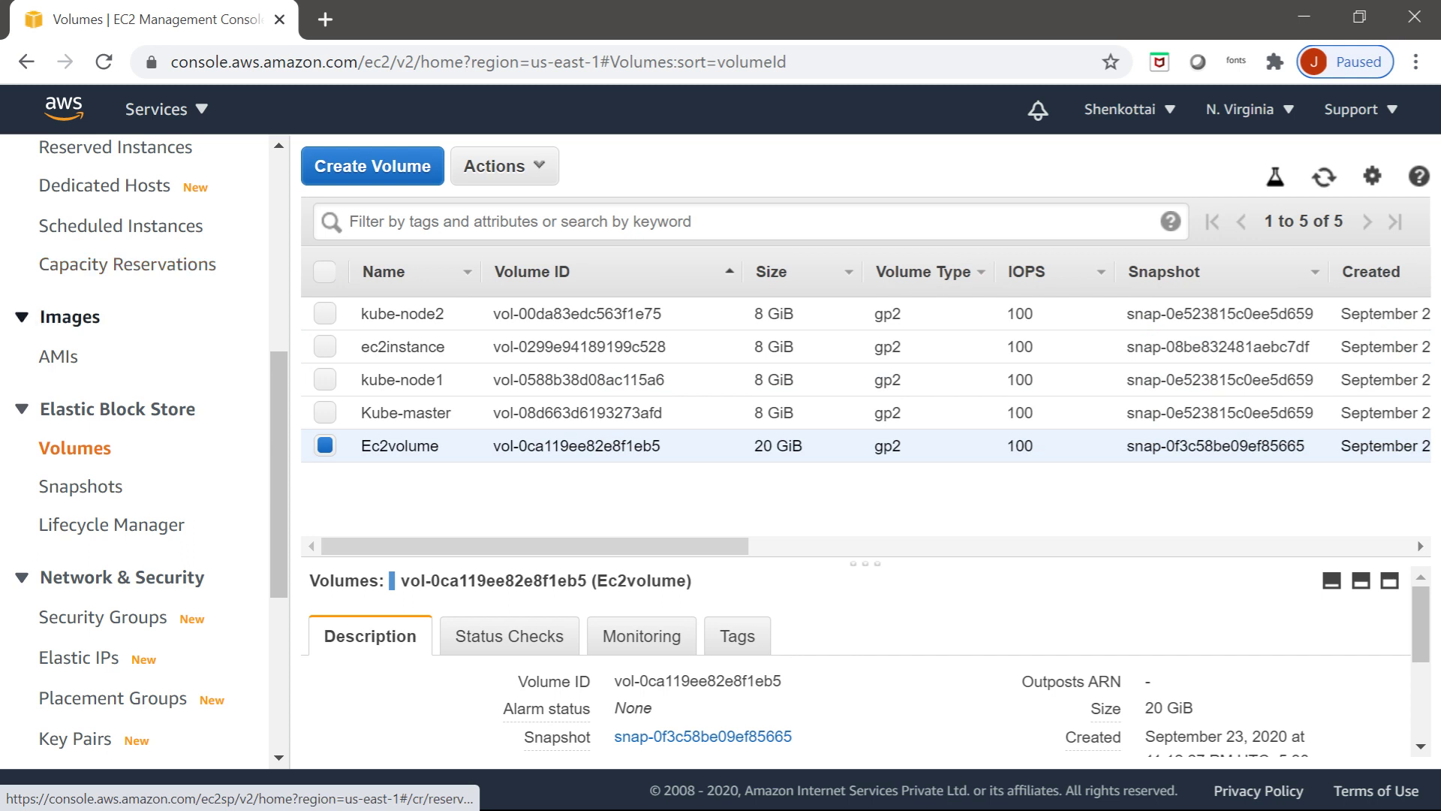
Step: Go to the instances list and stop ec2instance, confirming the stop
scroll(142, 450, "up", 6)
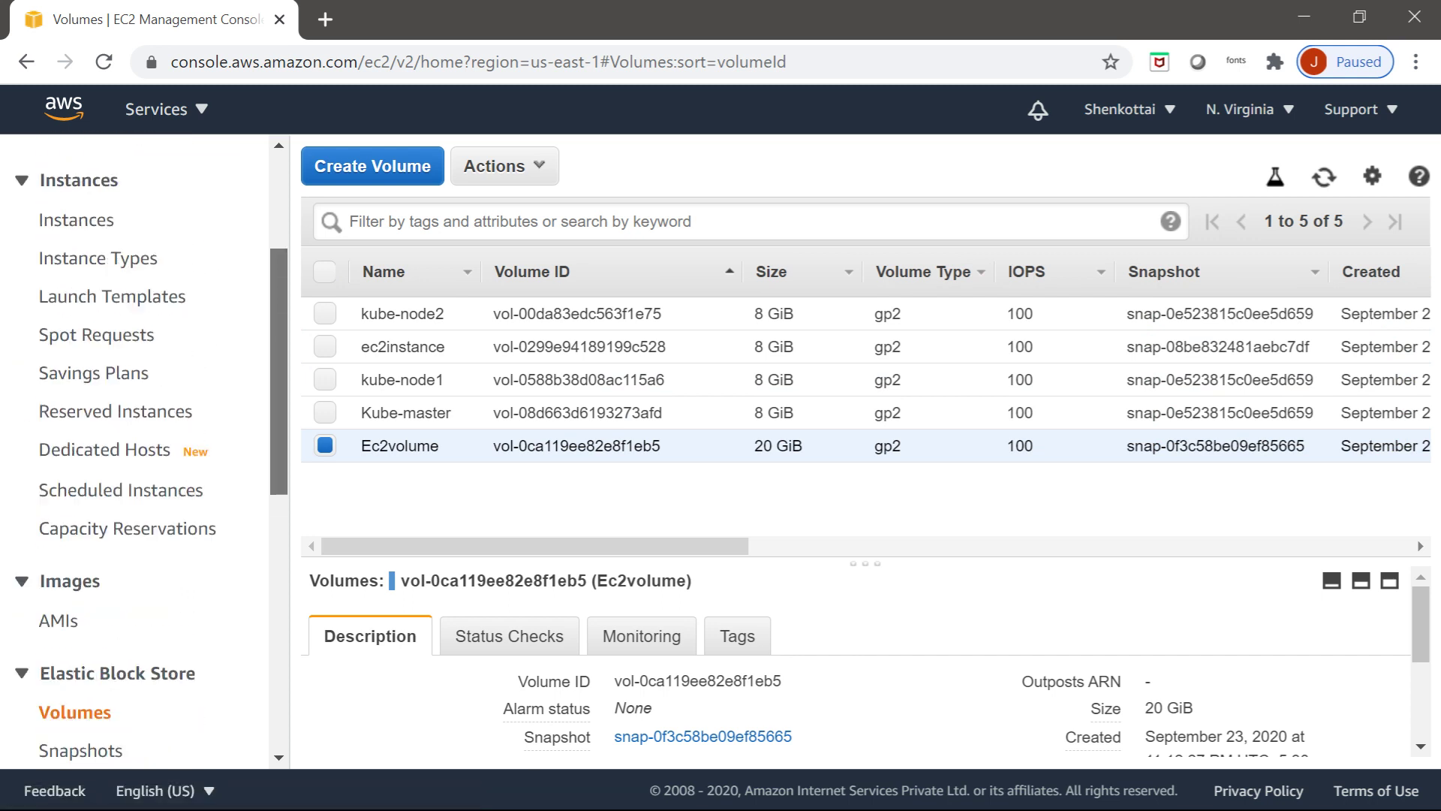
scroll(143, 451, "up", 1)
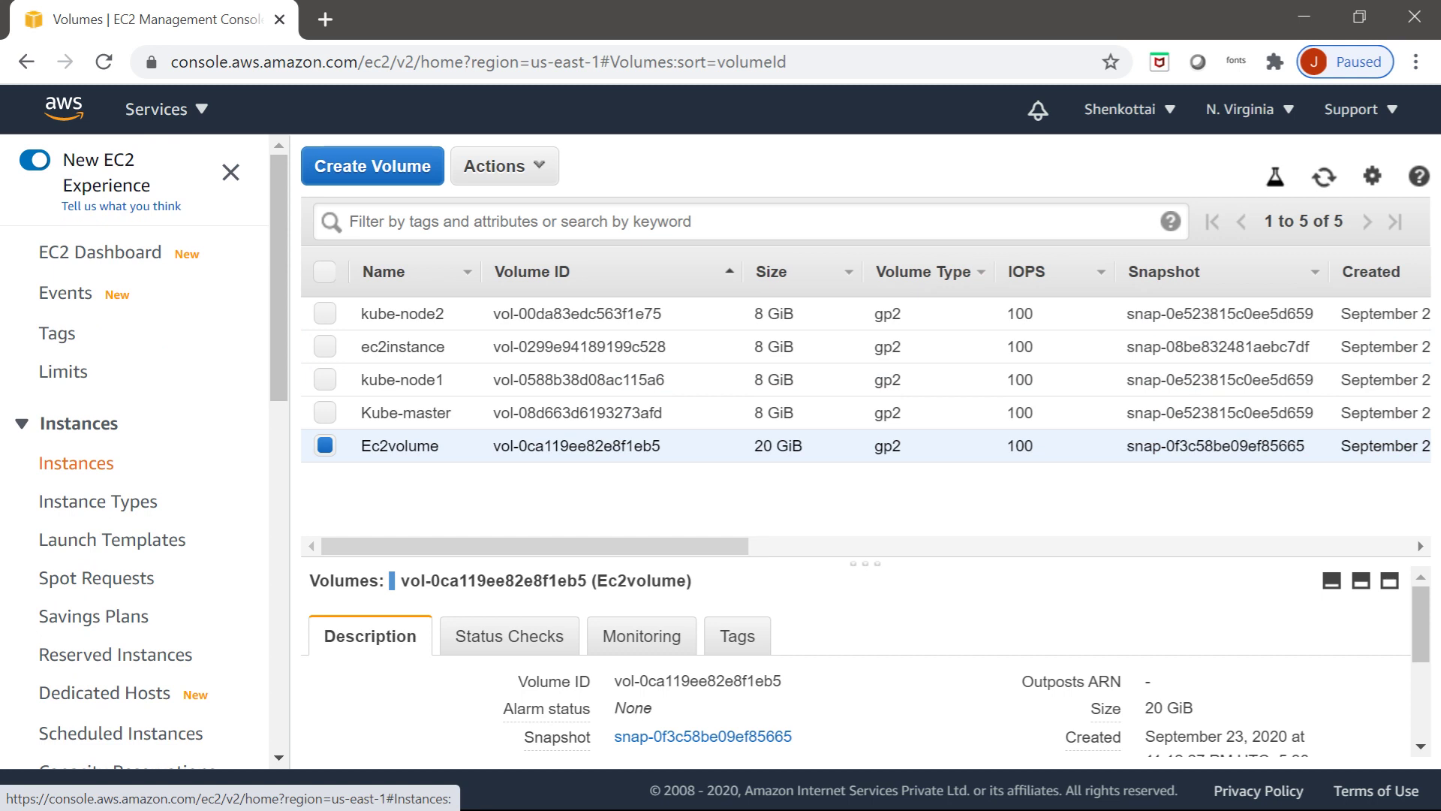
left_click(76, 463)
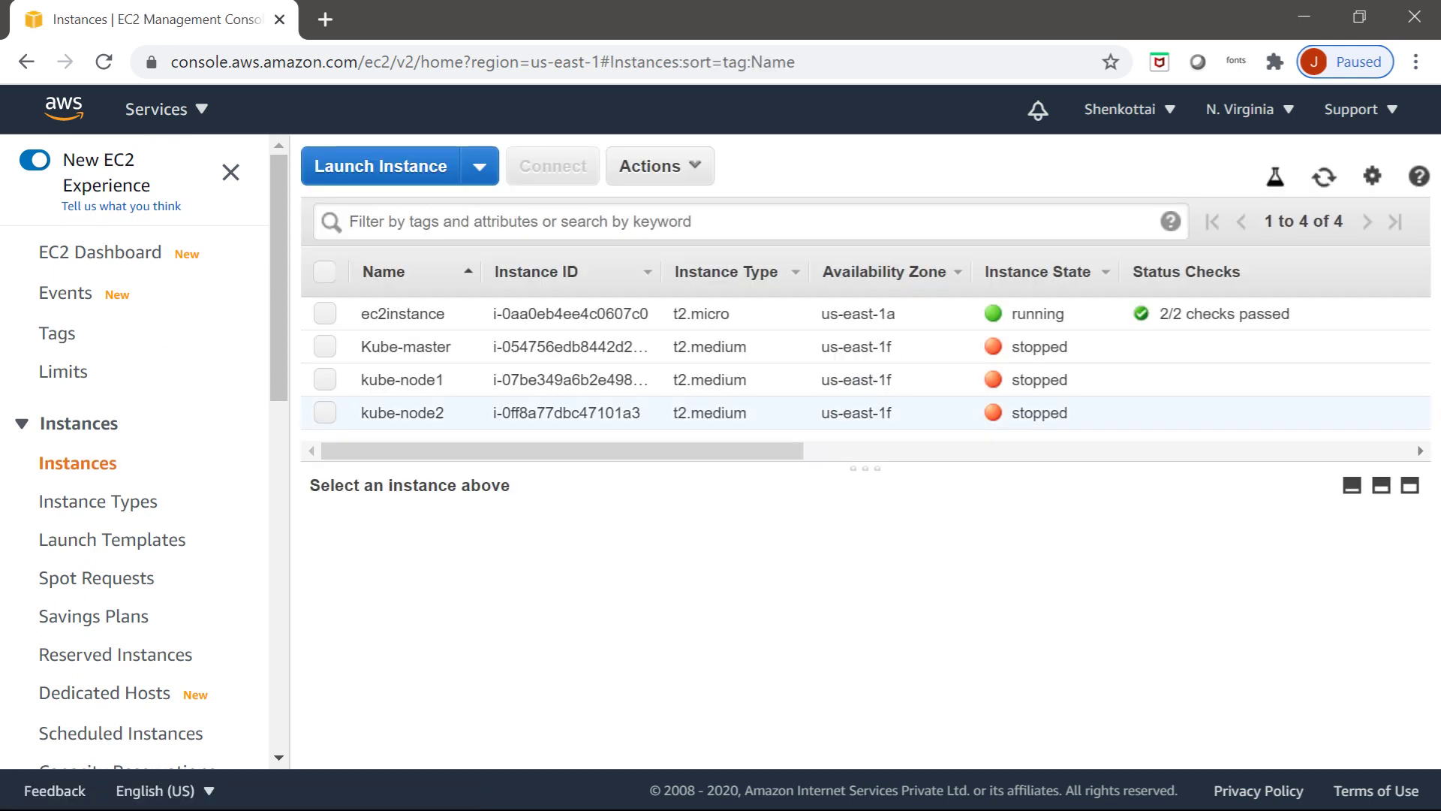
left_click(454, 312)
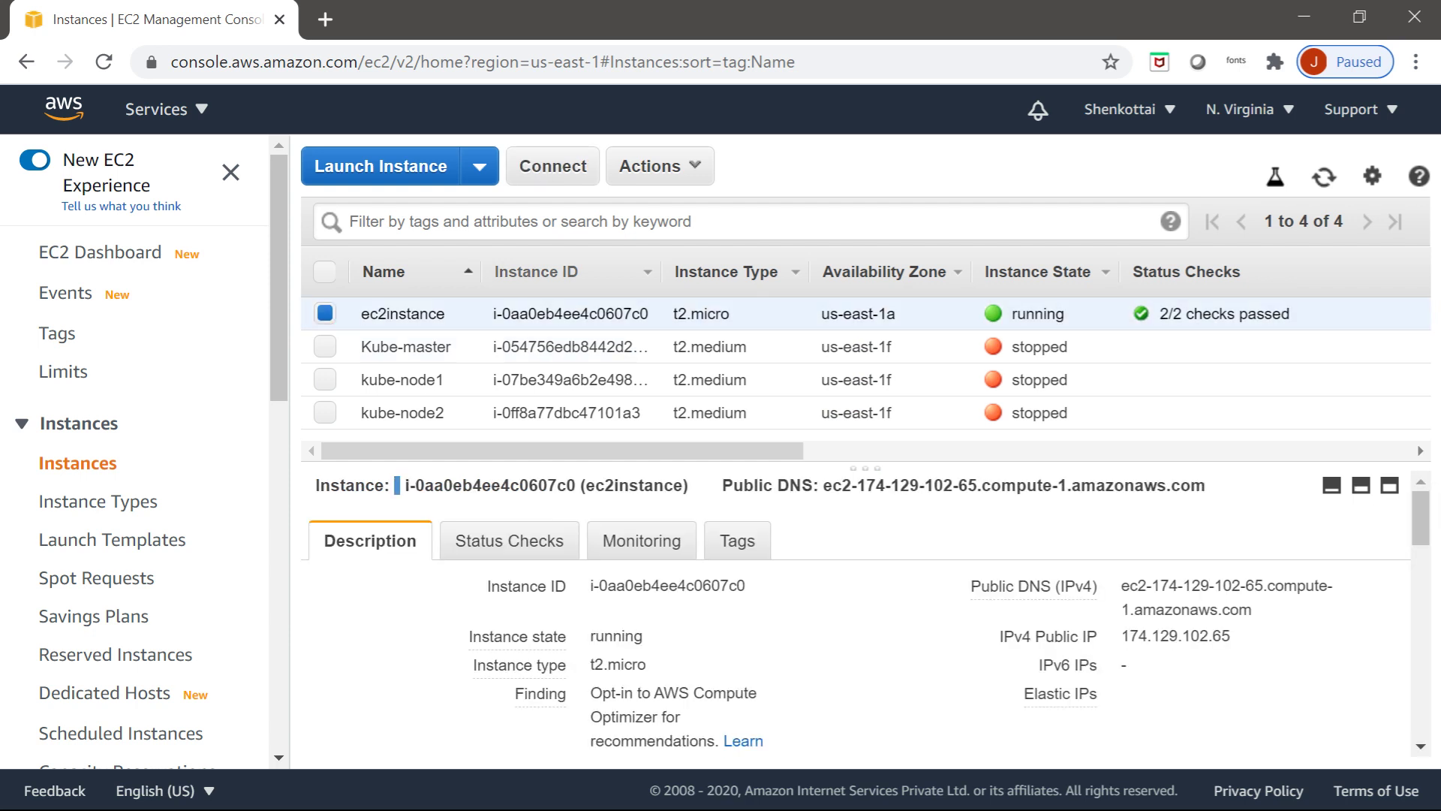
left_click(650, 166)
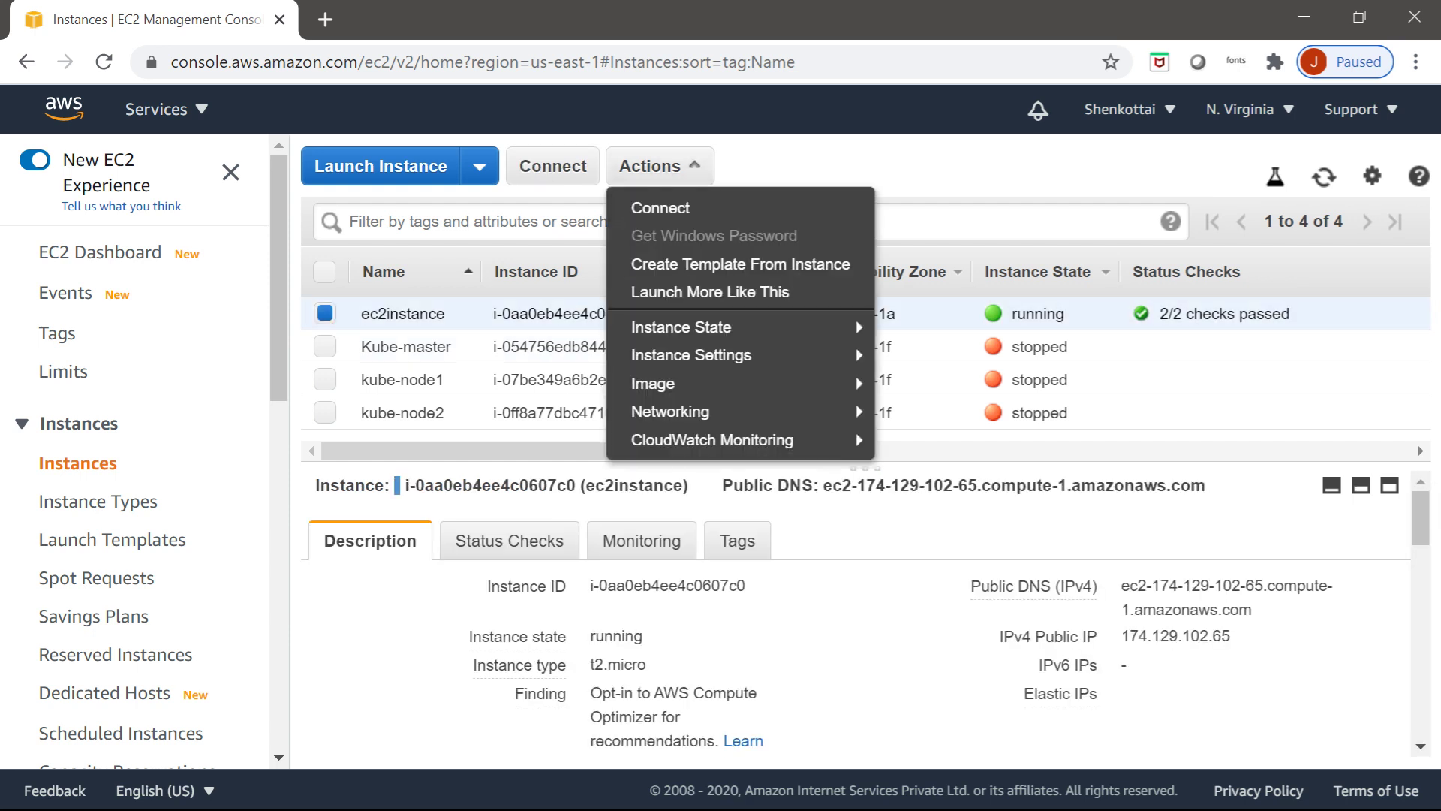
mouse_move(681, 327)
left_click(913, 355)
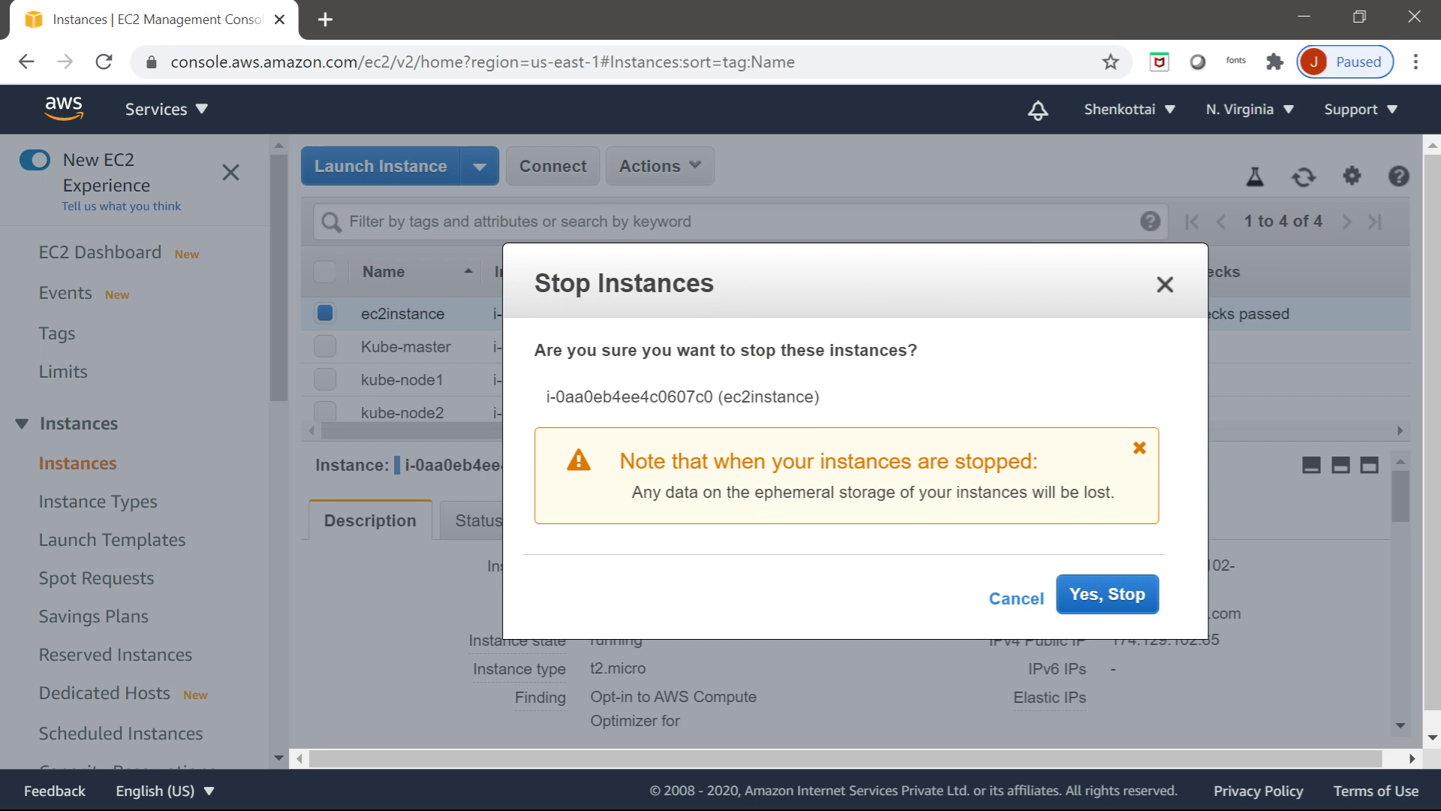
left_click(1108, 593)
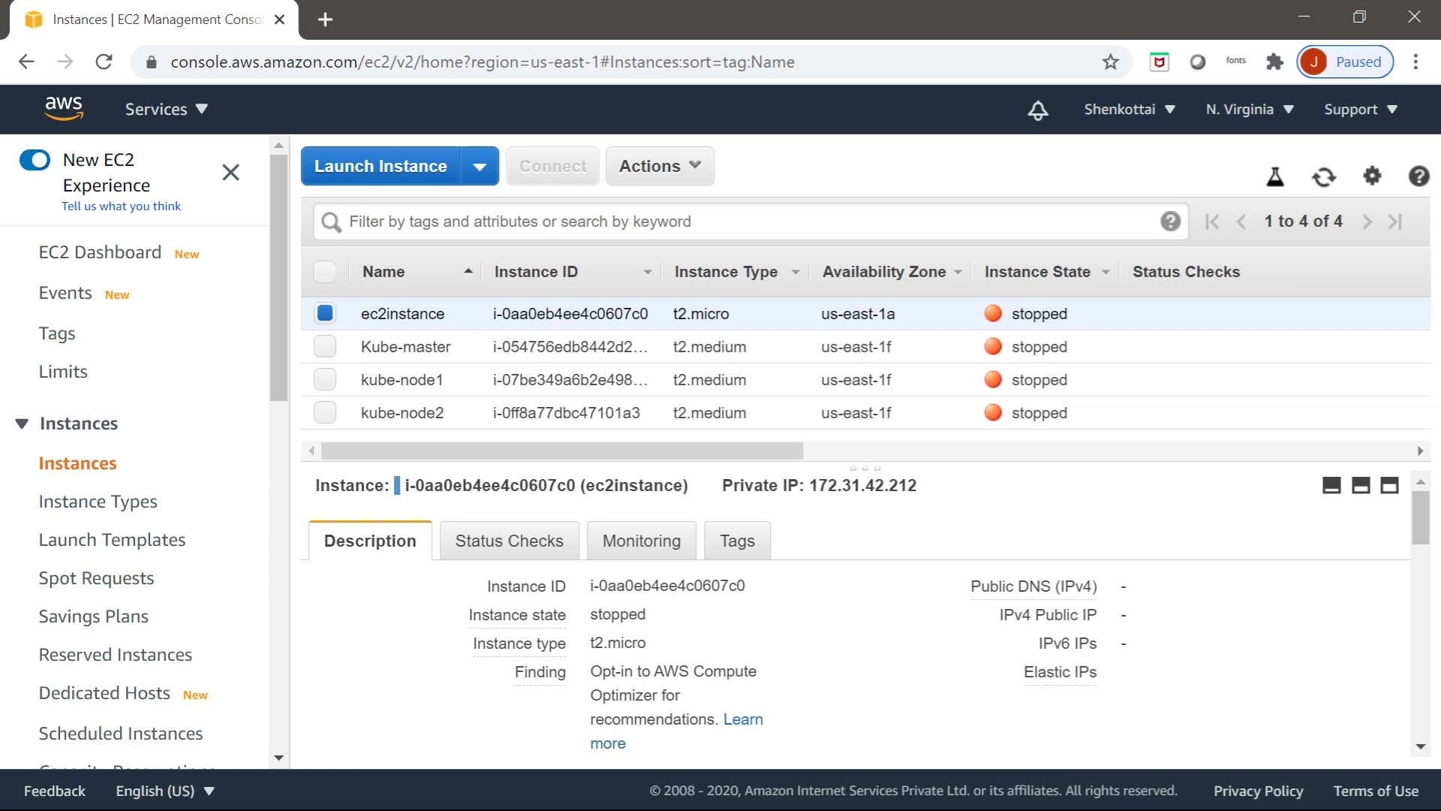
Step: Detach the 8 GiB ec2instance volume in the volumes list and check its state and attachment information
scroll(142, 450, "down", 6)
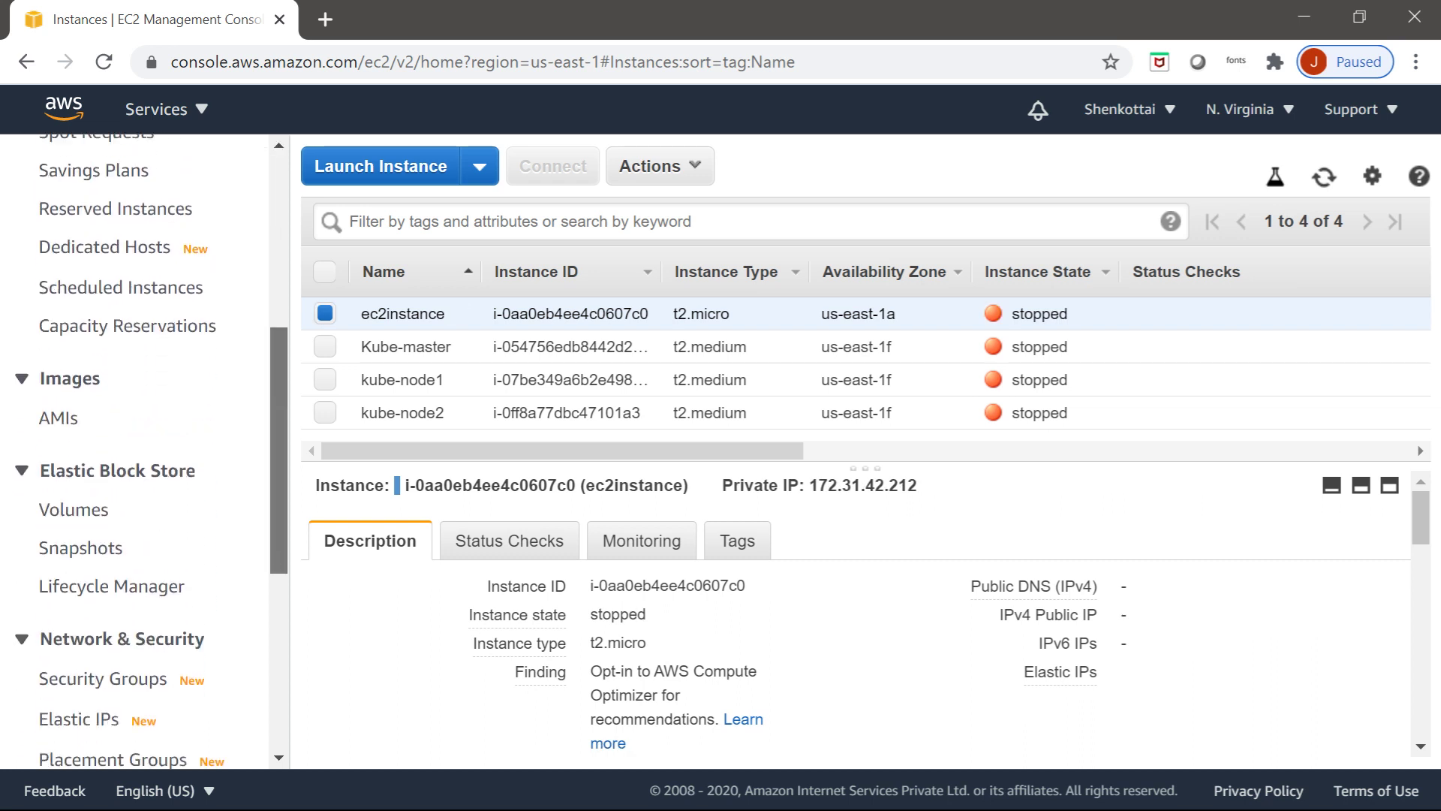
scroll(112, 450, "down", 1)
left_click(75, 460)
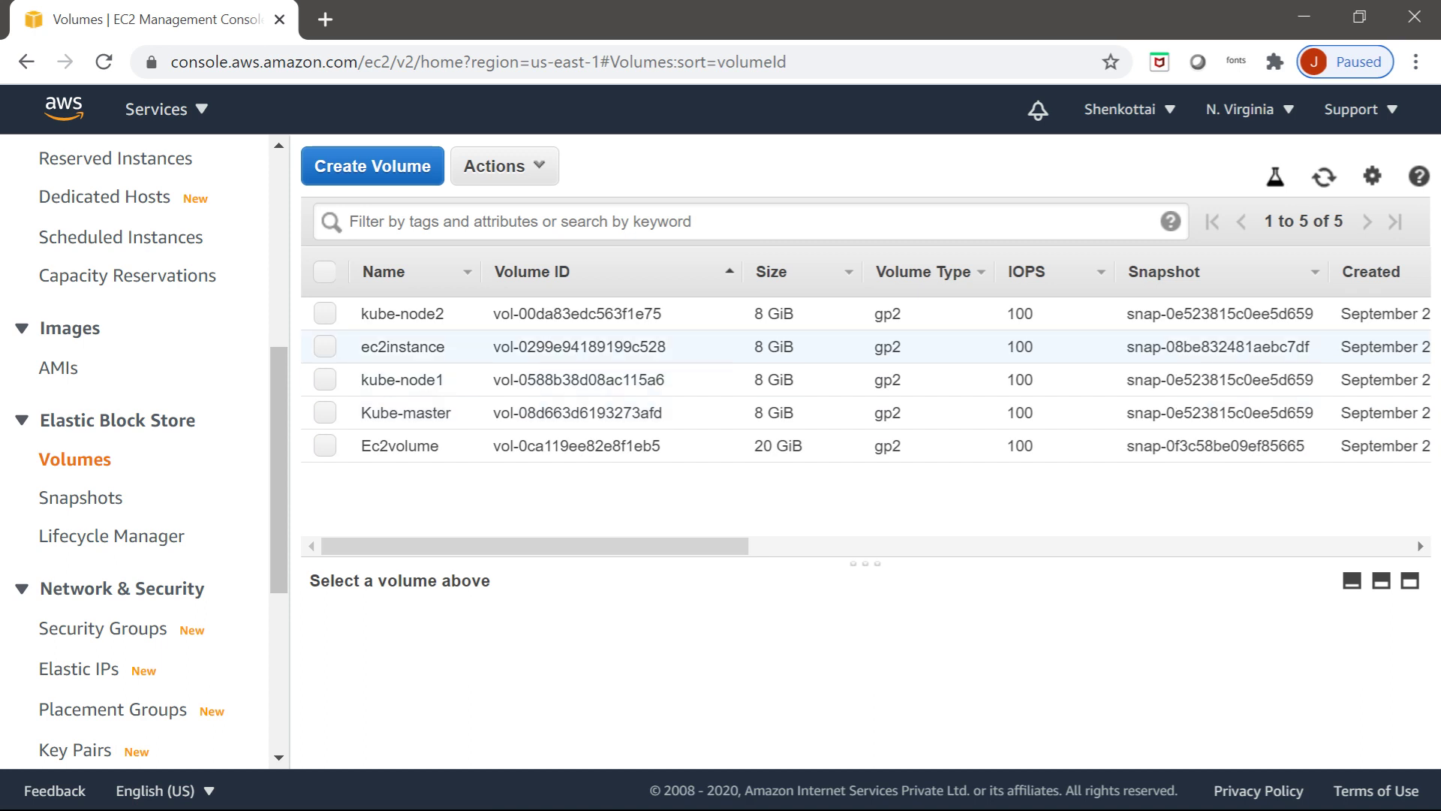
left_click(404, 346)
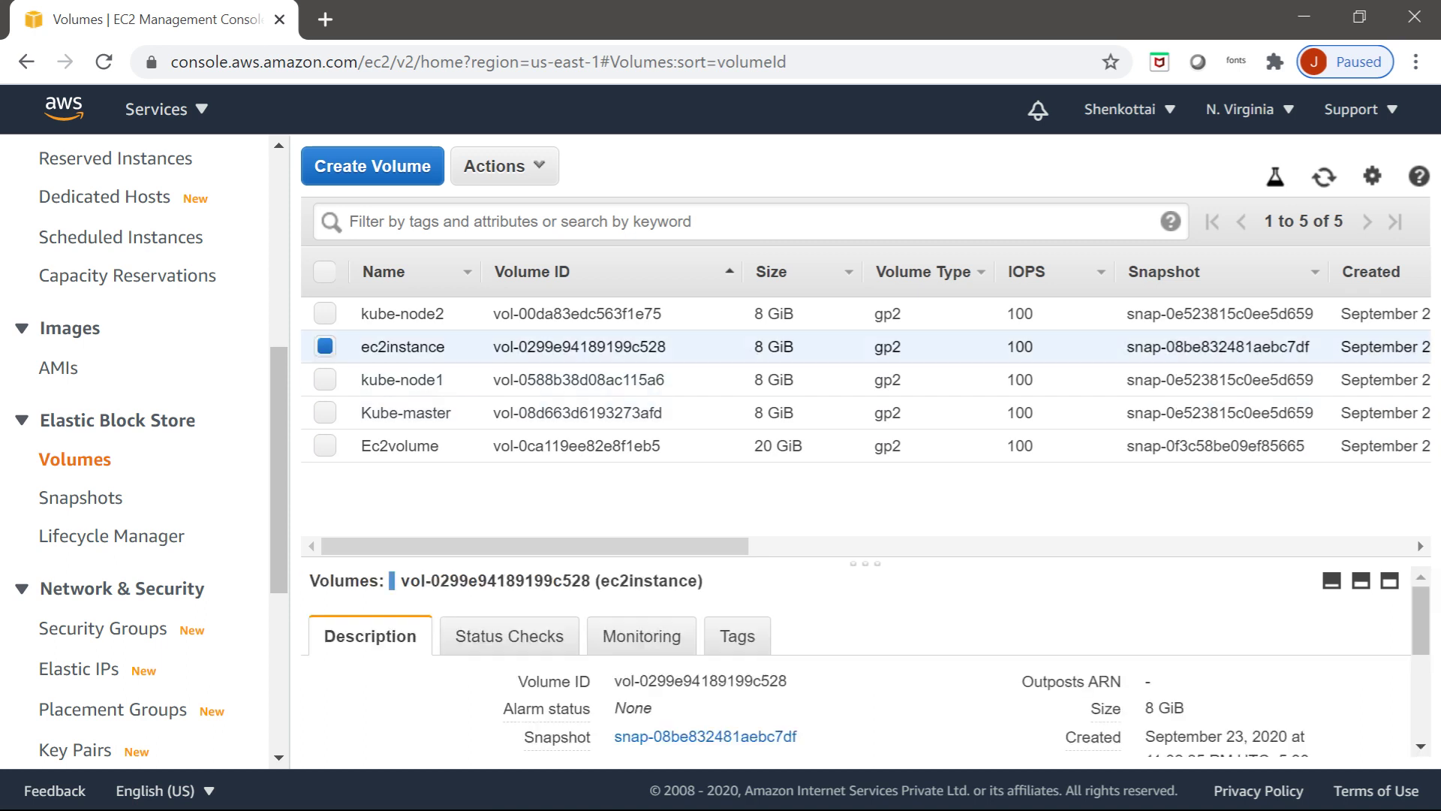
scroll(535, 546, "right", 5)
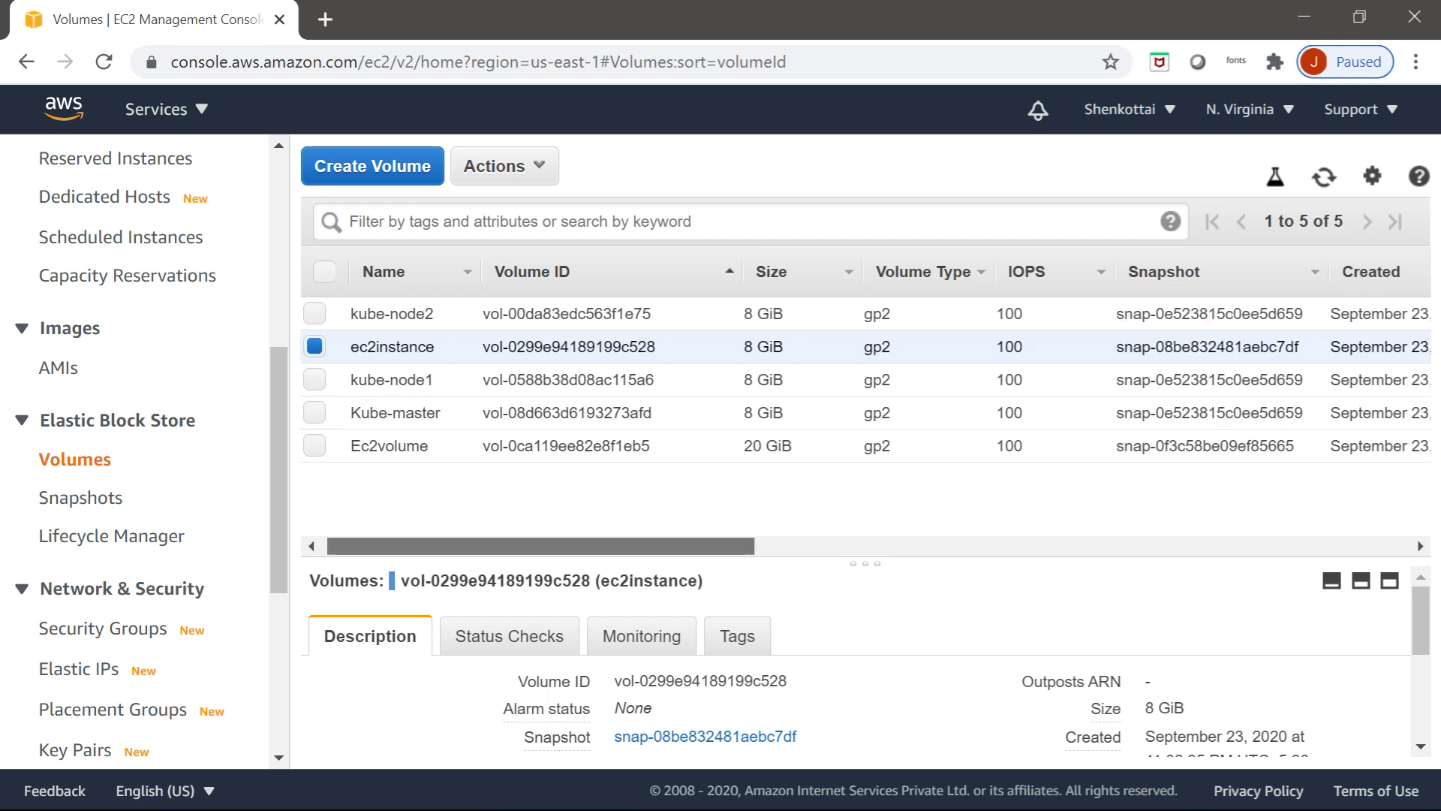
scroll(534, 546, "right", 2)
scroll(534, 546, "left", 6)
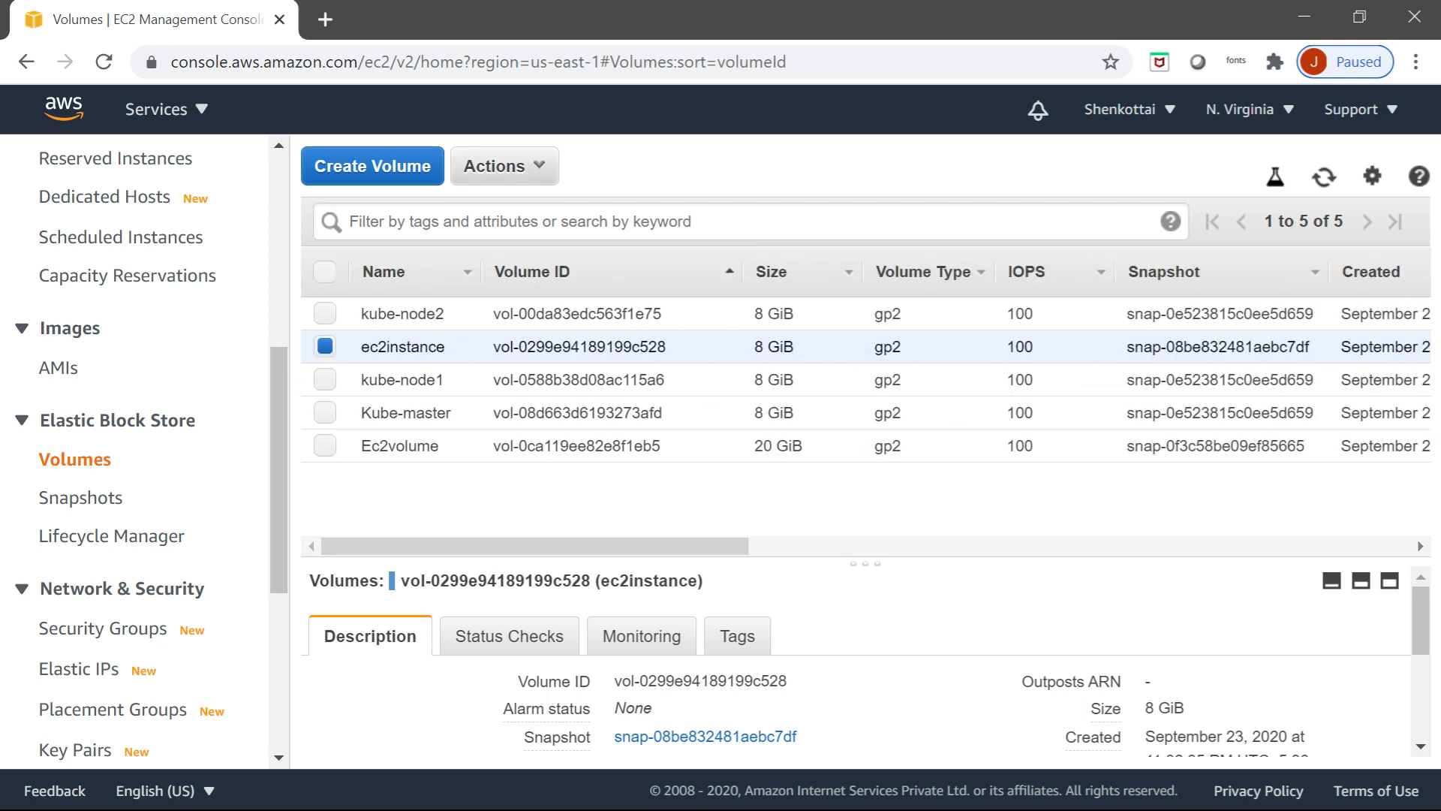
left_click(505, 166)
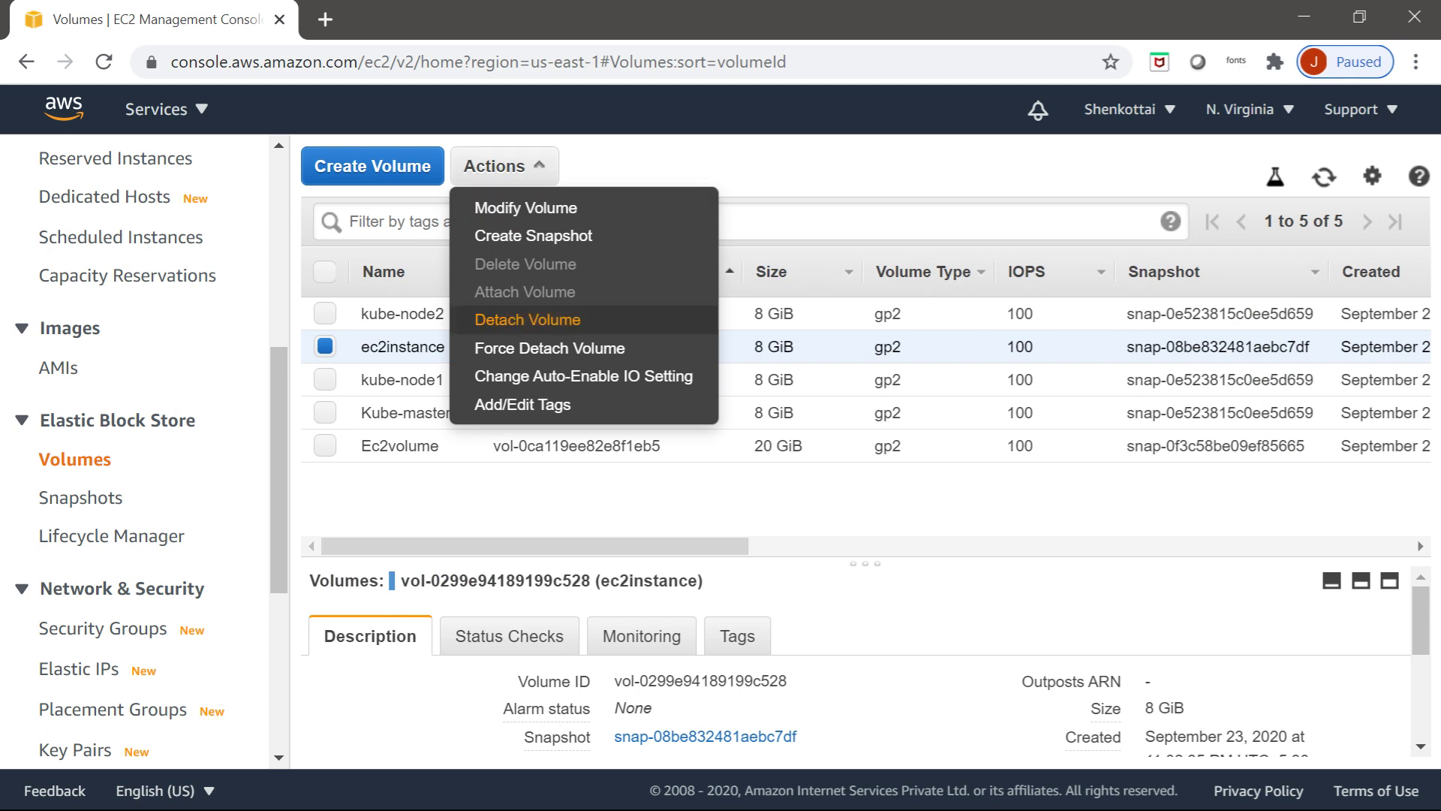
left_click(527, 320)
key("Return")
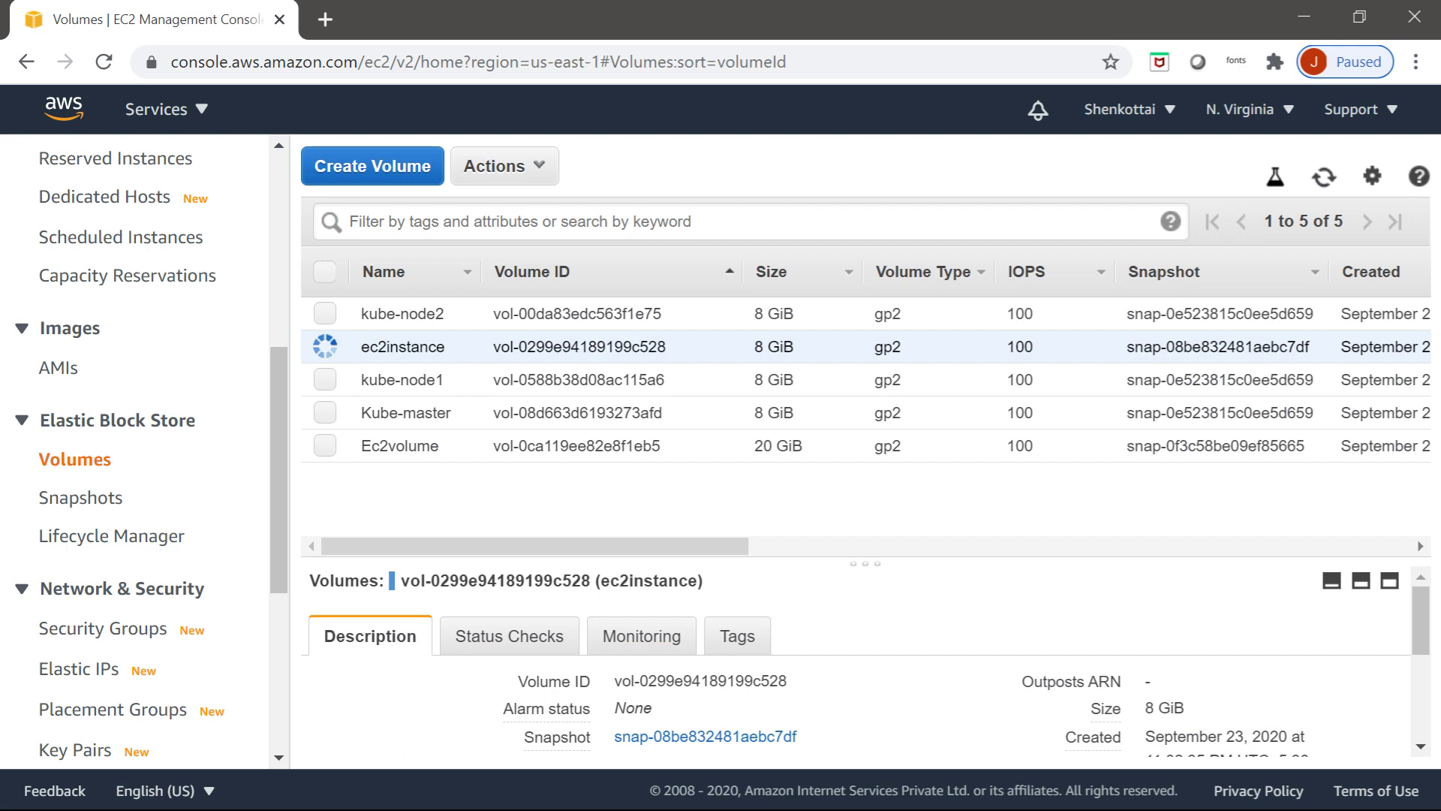
scroll(865, 407, "right", 5)
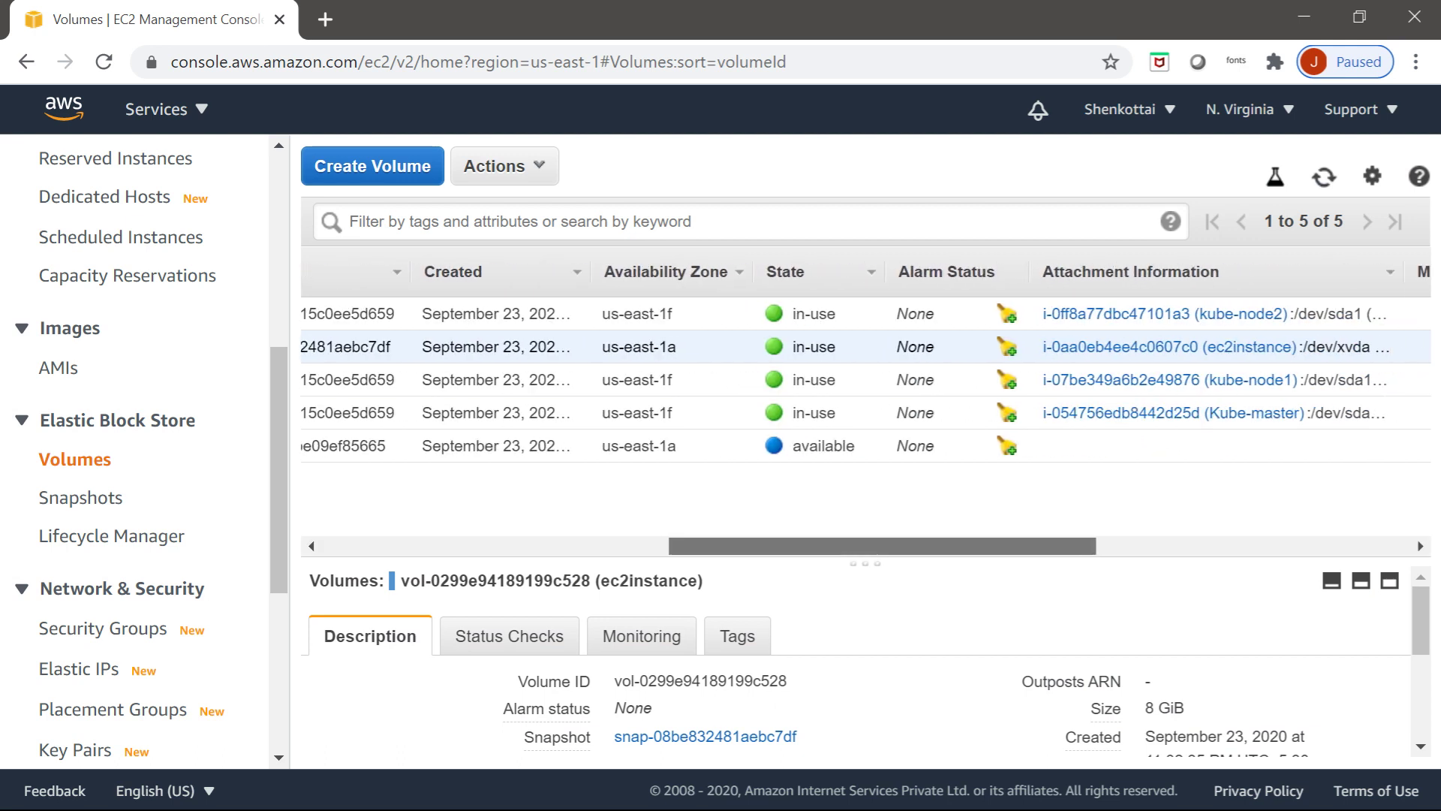
scroll(865, 407, "left", 2)
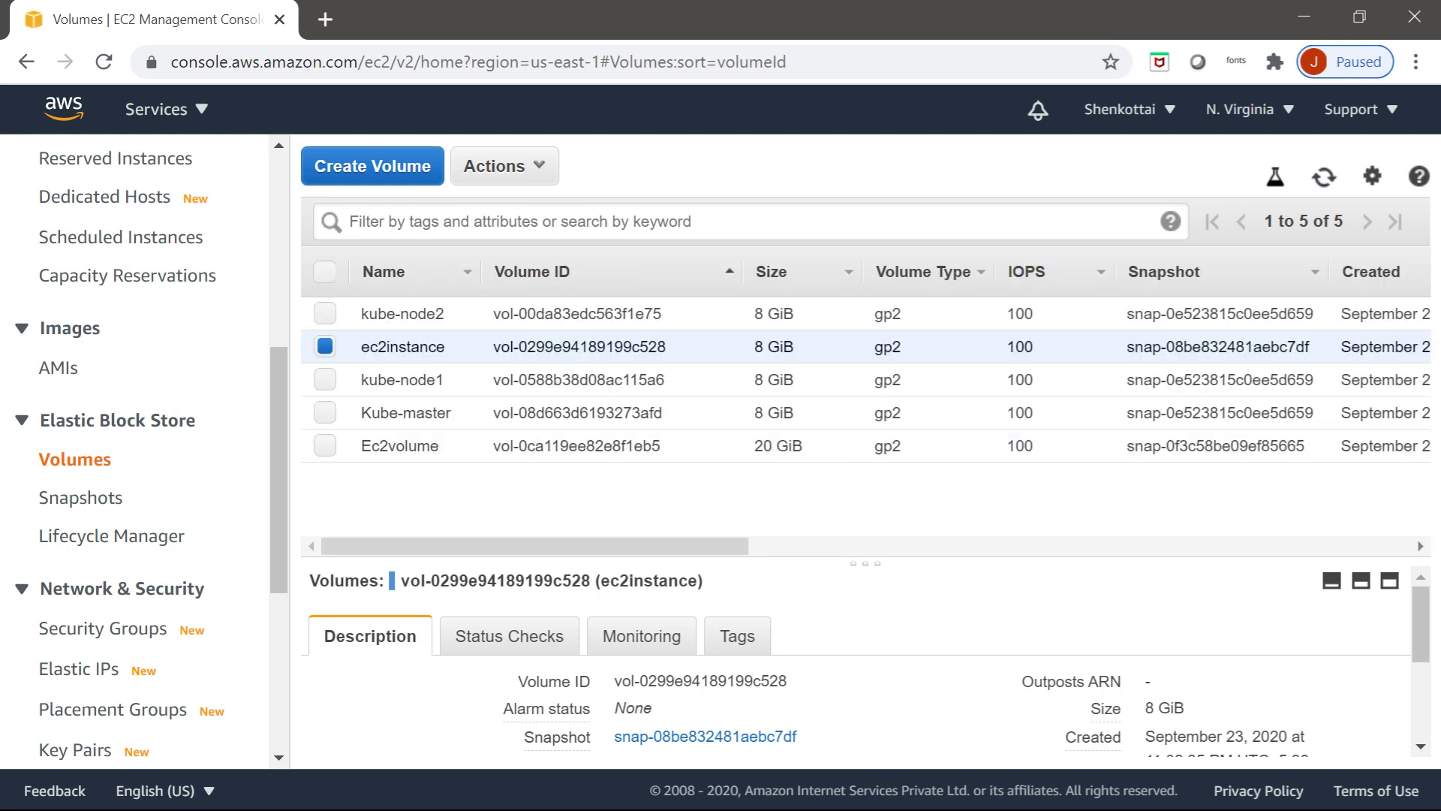
scroll(866, 407, "right", 10)
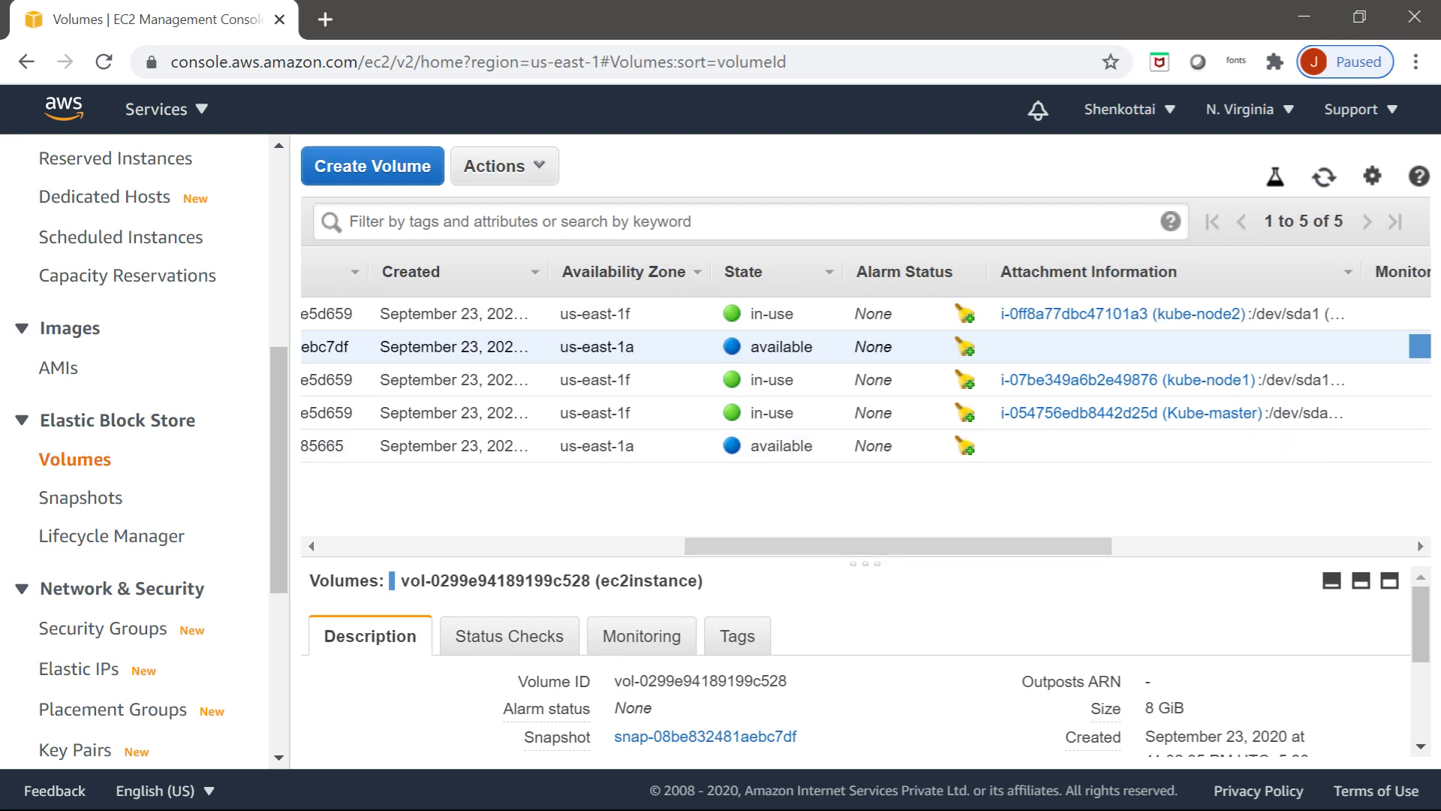
scroll(865, 408, "left", 9)
scroll(865, 407, "left", 3)
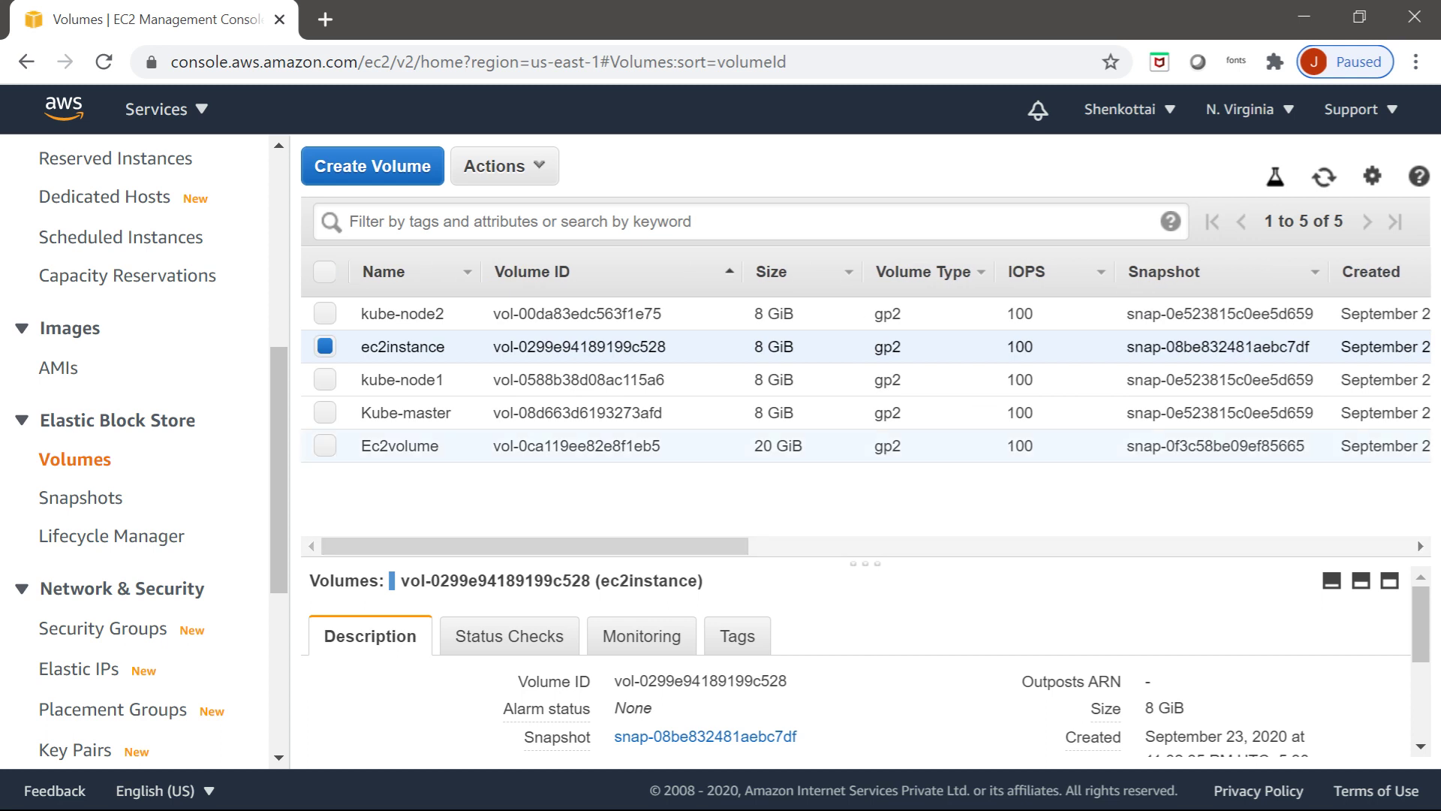
Step: Attach Ec2volume to ec2instance as device /dev/xvda and check its state and attachment information
left_click(325, 446)
left_click(325, 346)
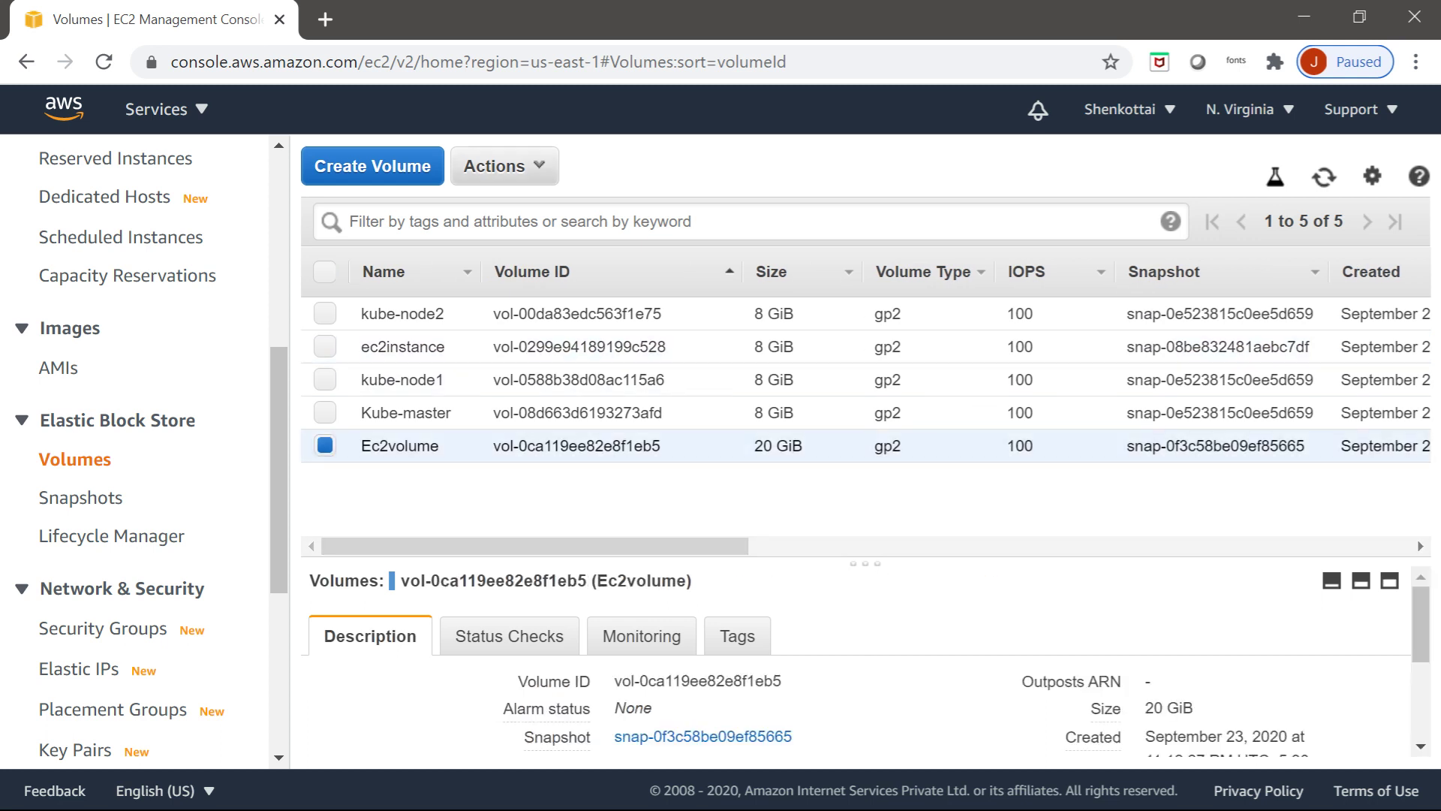
left_click(499, 165)
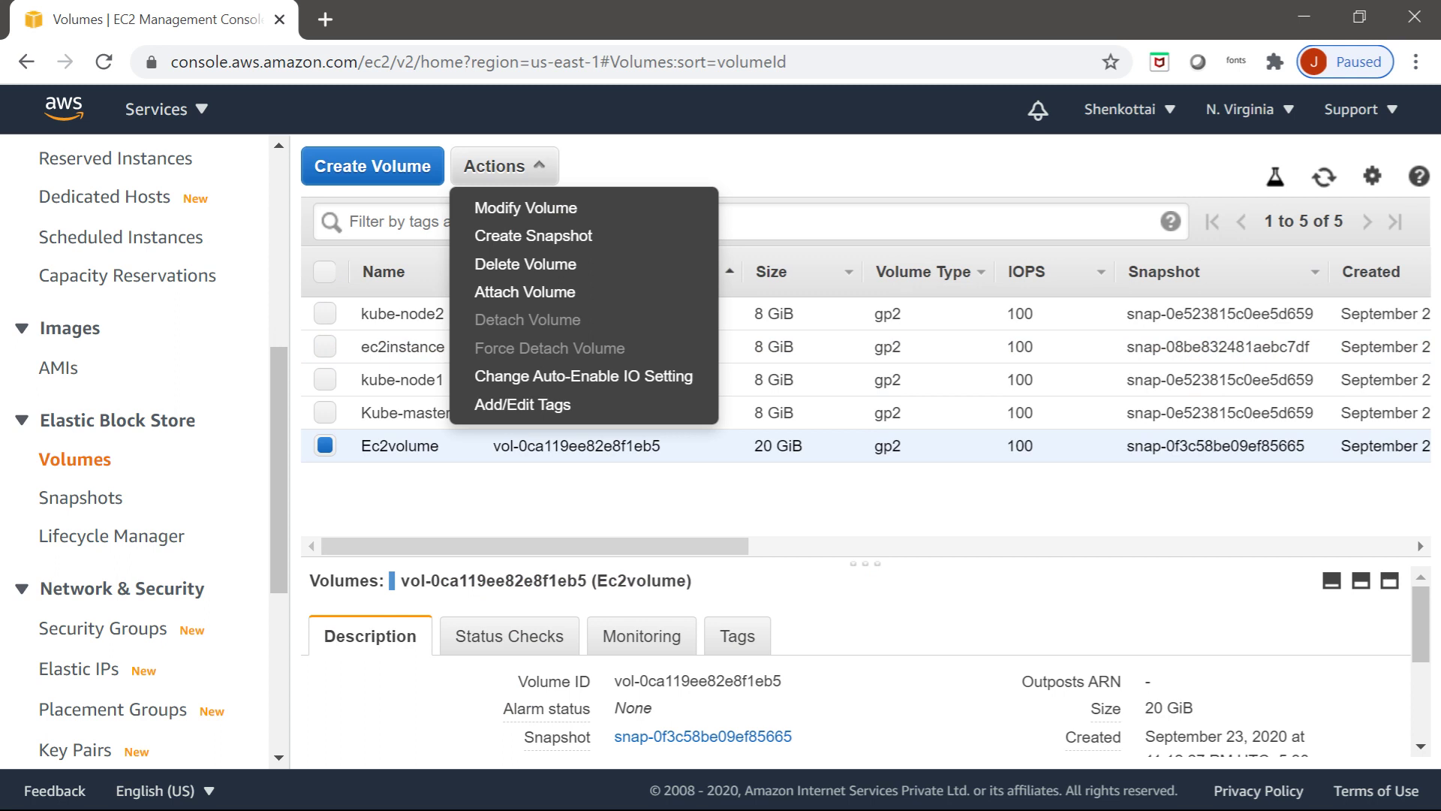
left_click(525, 291)
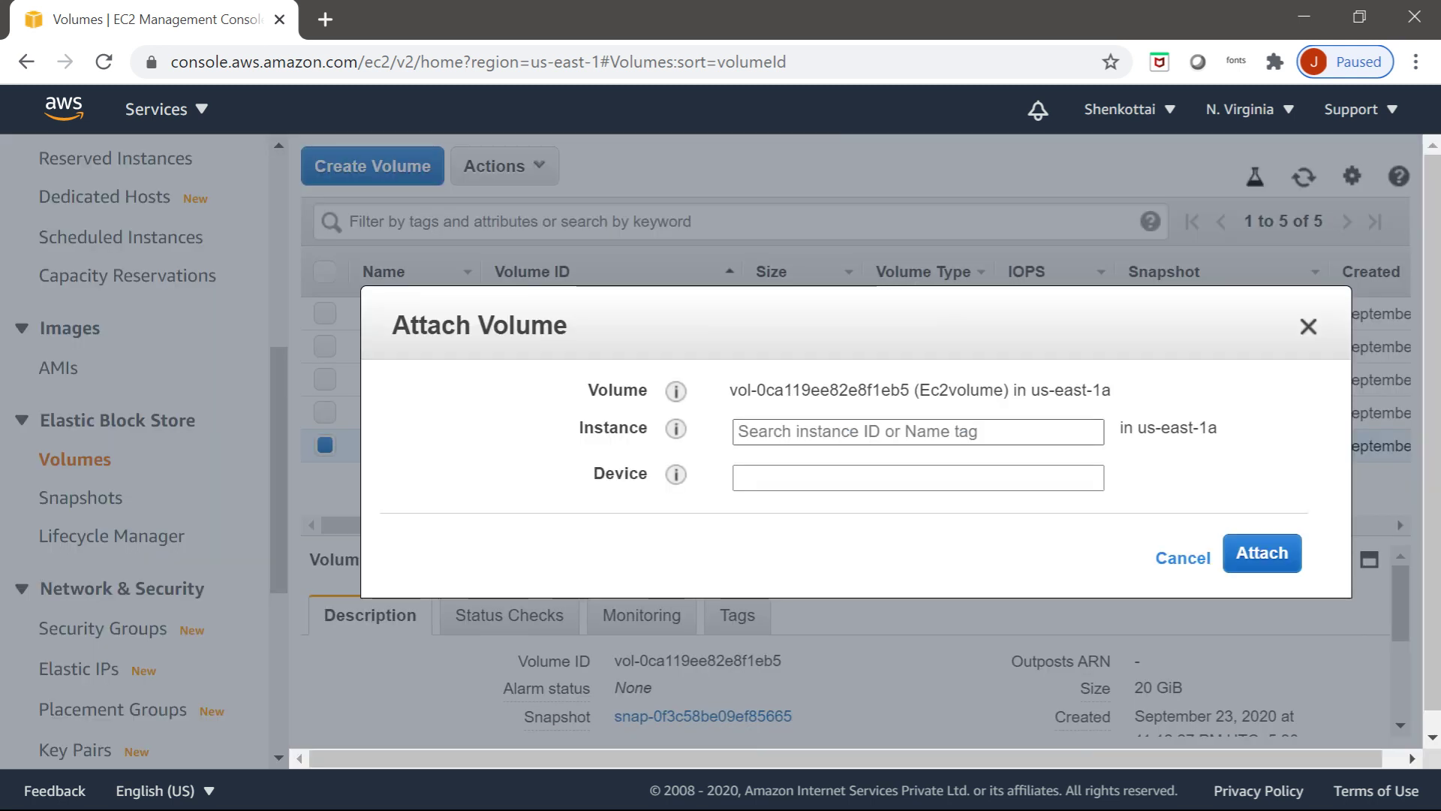
left_click(1090, 432)
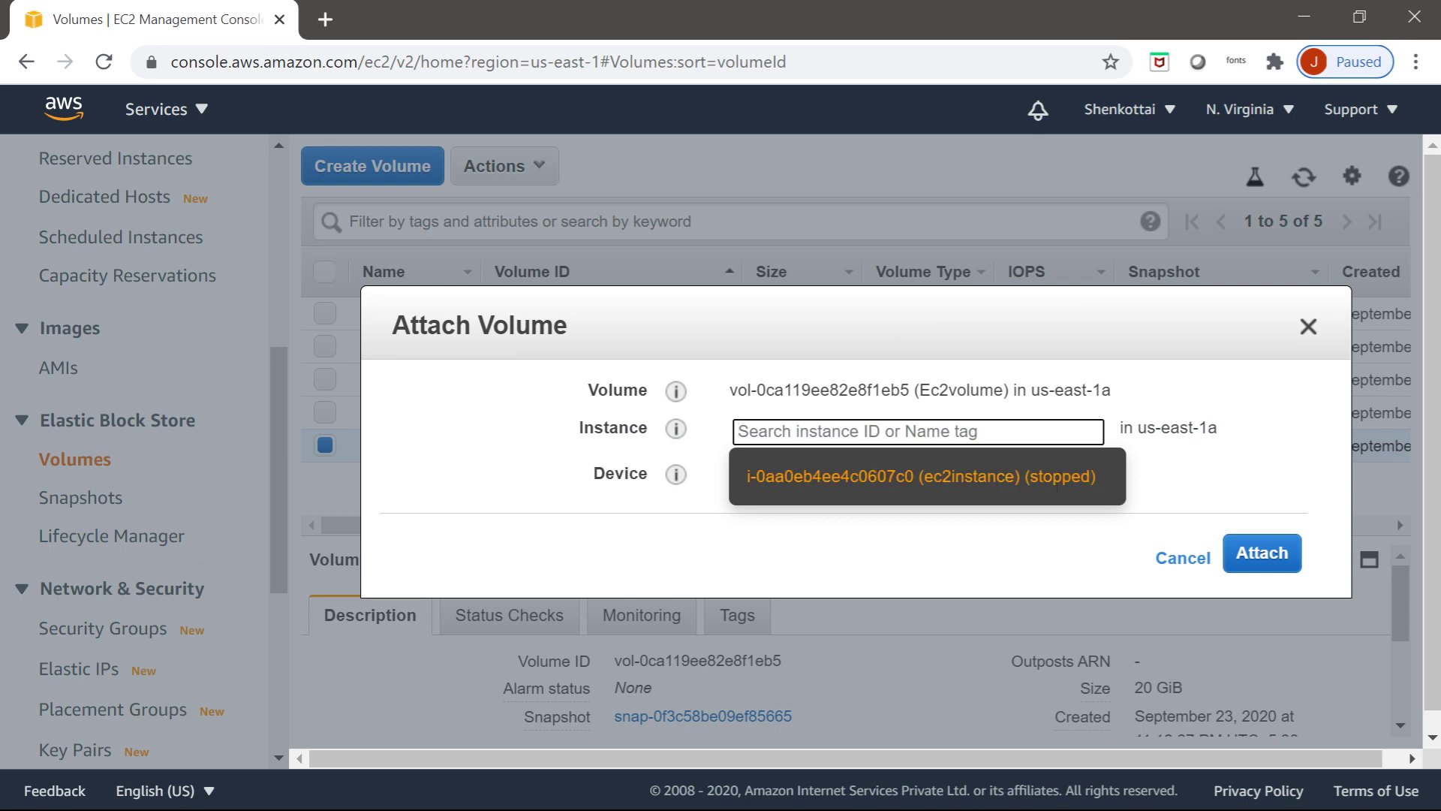
left_click(1057, 477)
left_click(1057, 477)
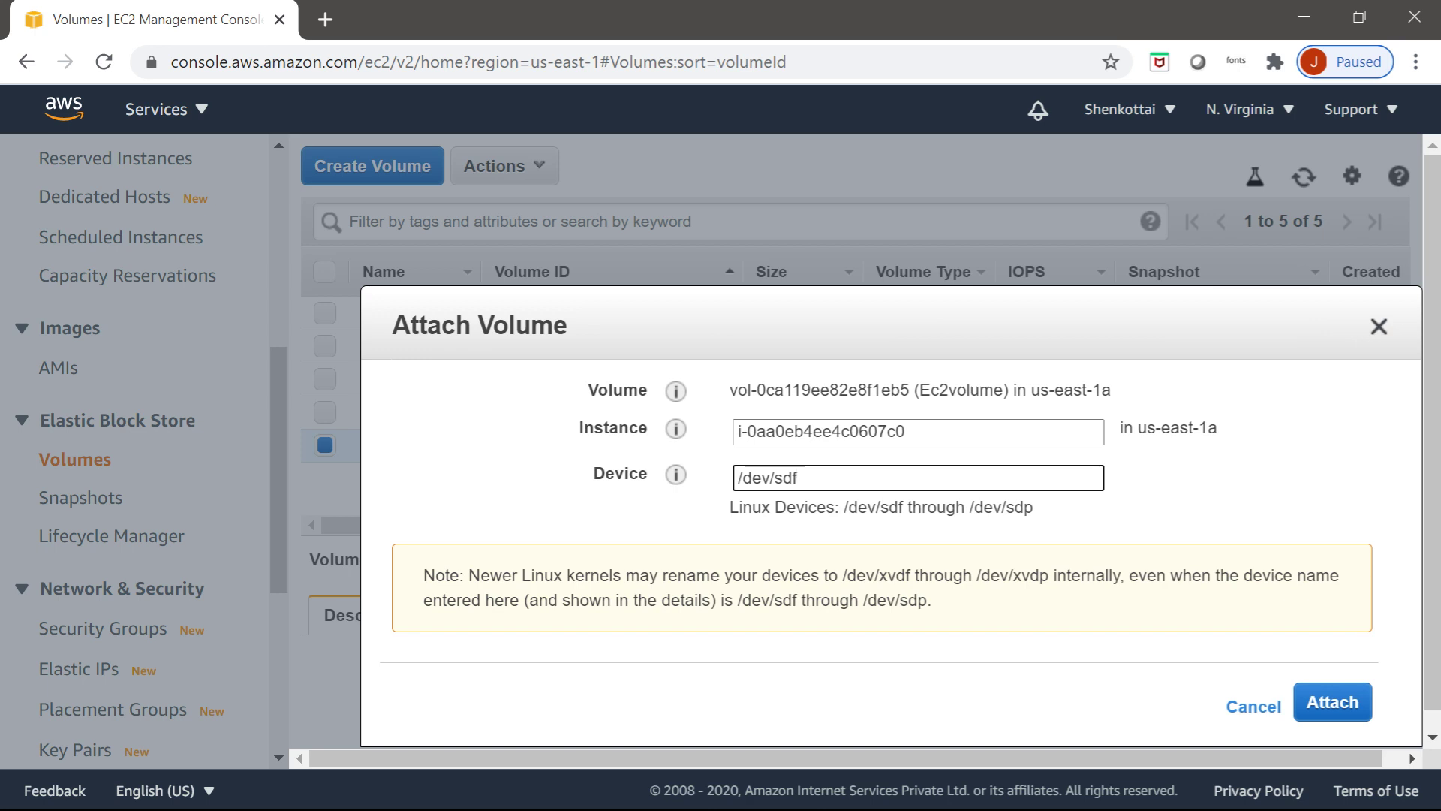
key("BackSpace")
type("xvda")
left_click(1332, 702)
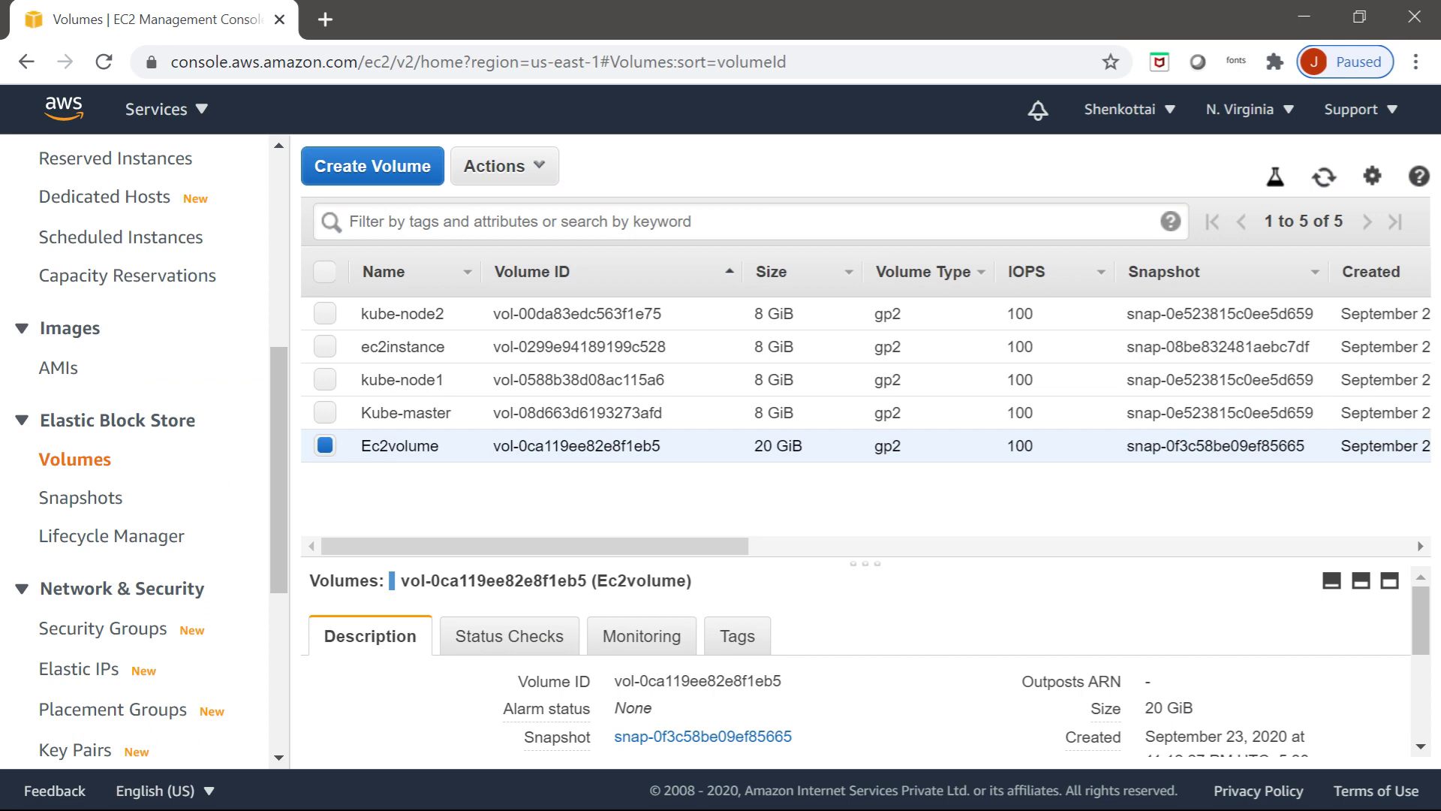
left_click_drag(535, 546, 841, 546)
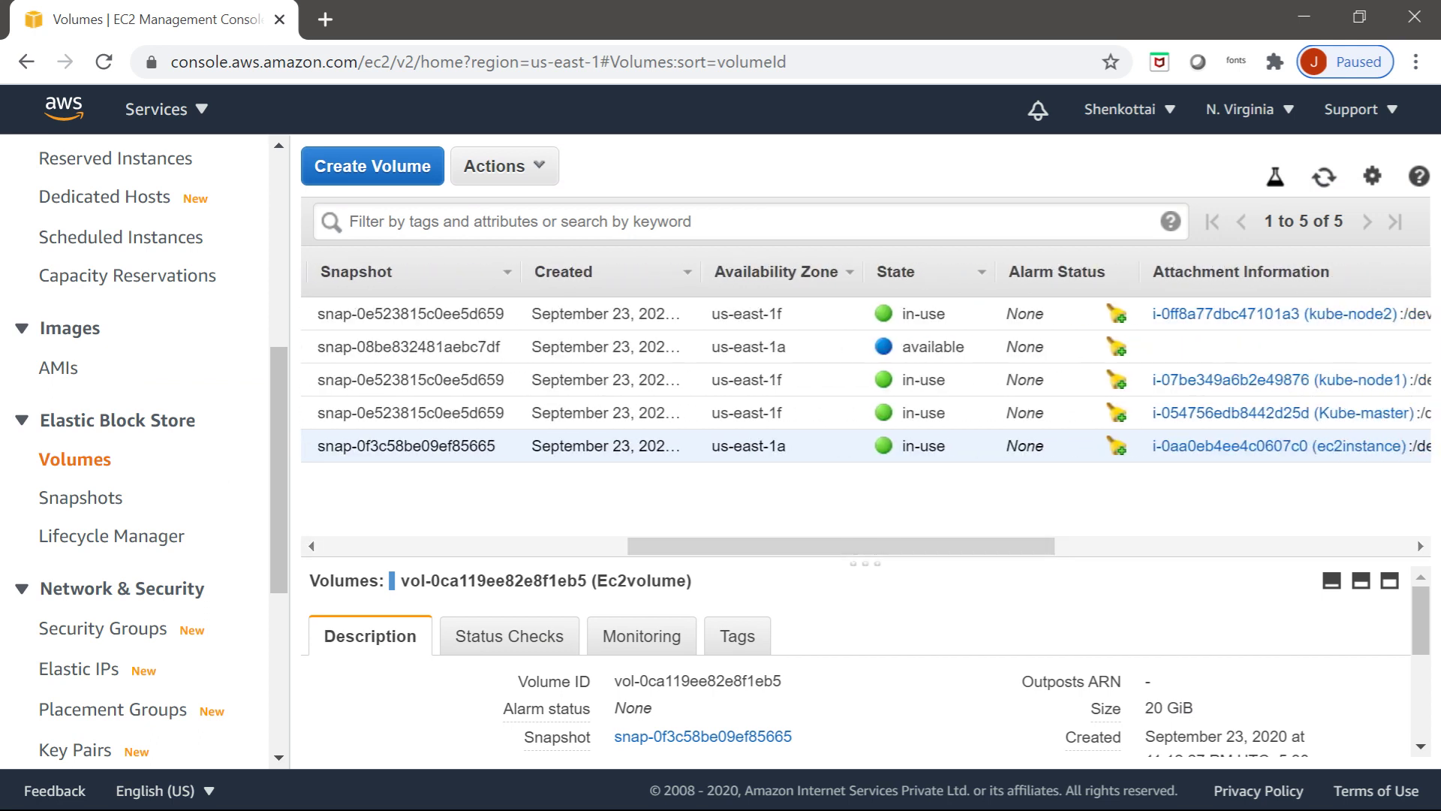
left_click_drag(840, 546, 534, 546)
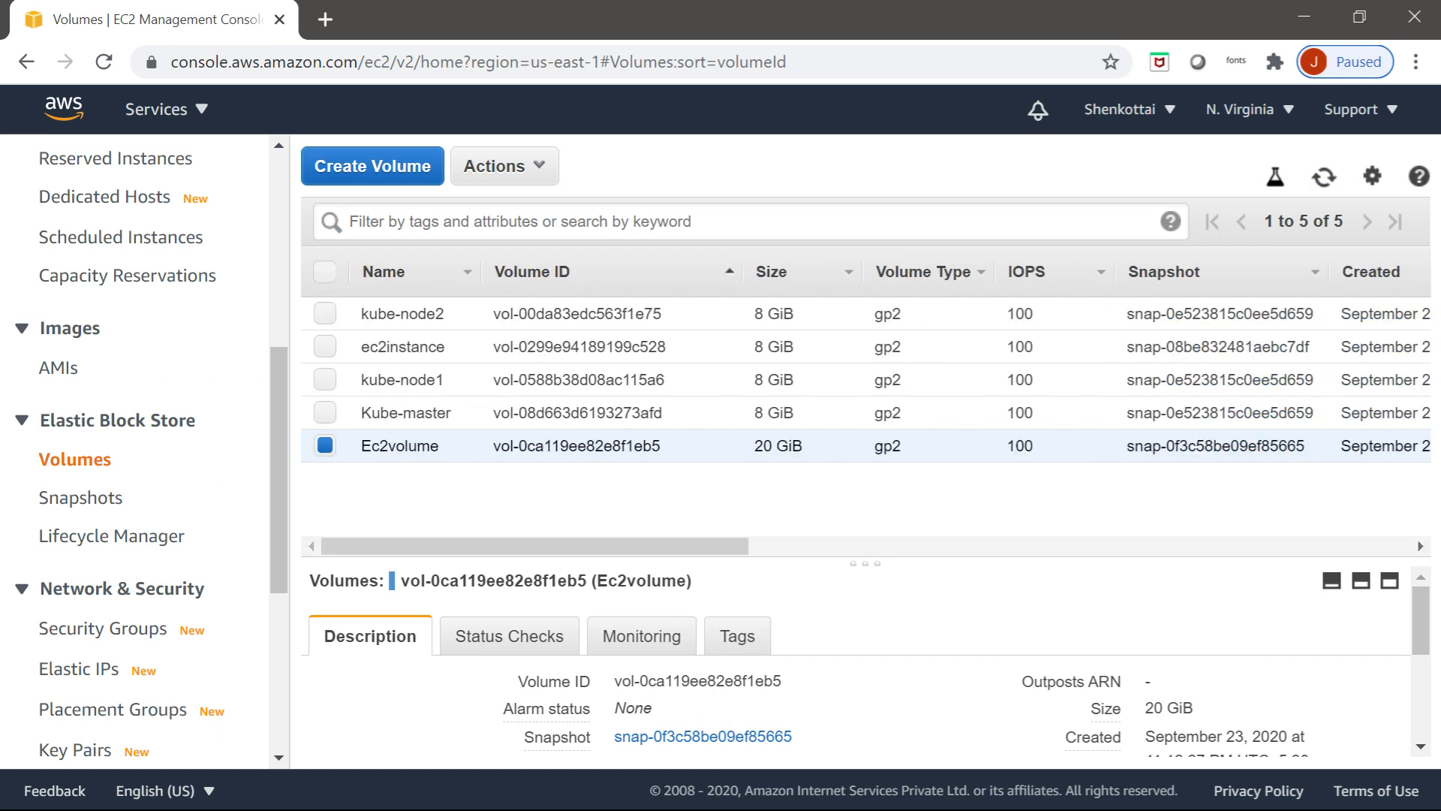
Step: Start ec2instance from the instances list and examine its root device and block device details
scroll(135, 450, "up", 5)
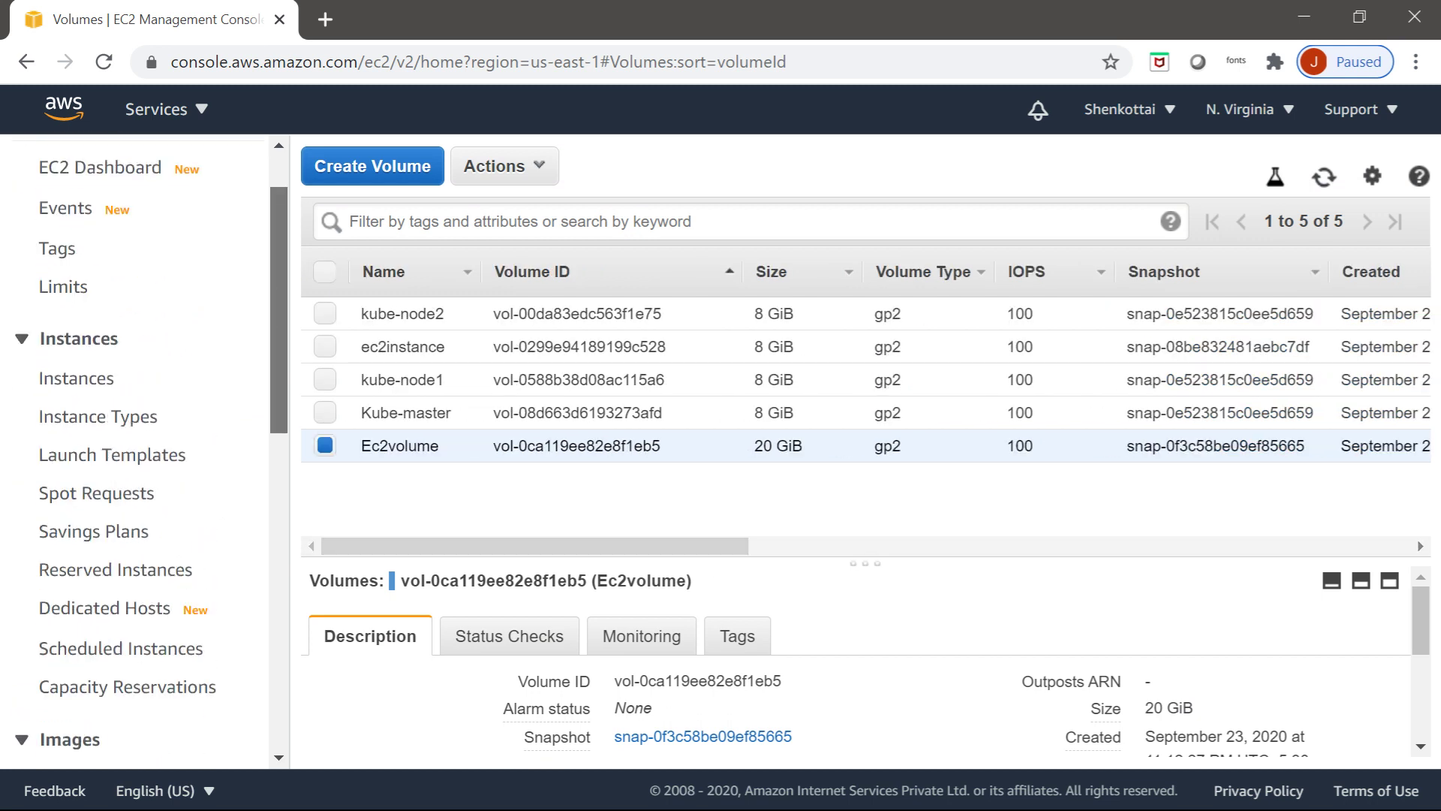
scroll(77, 436, "up", 1)
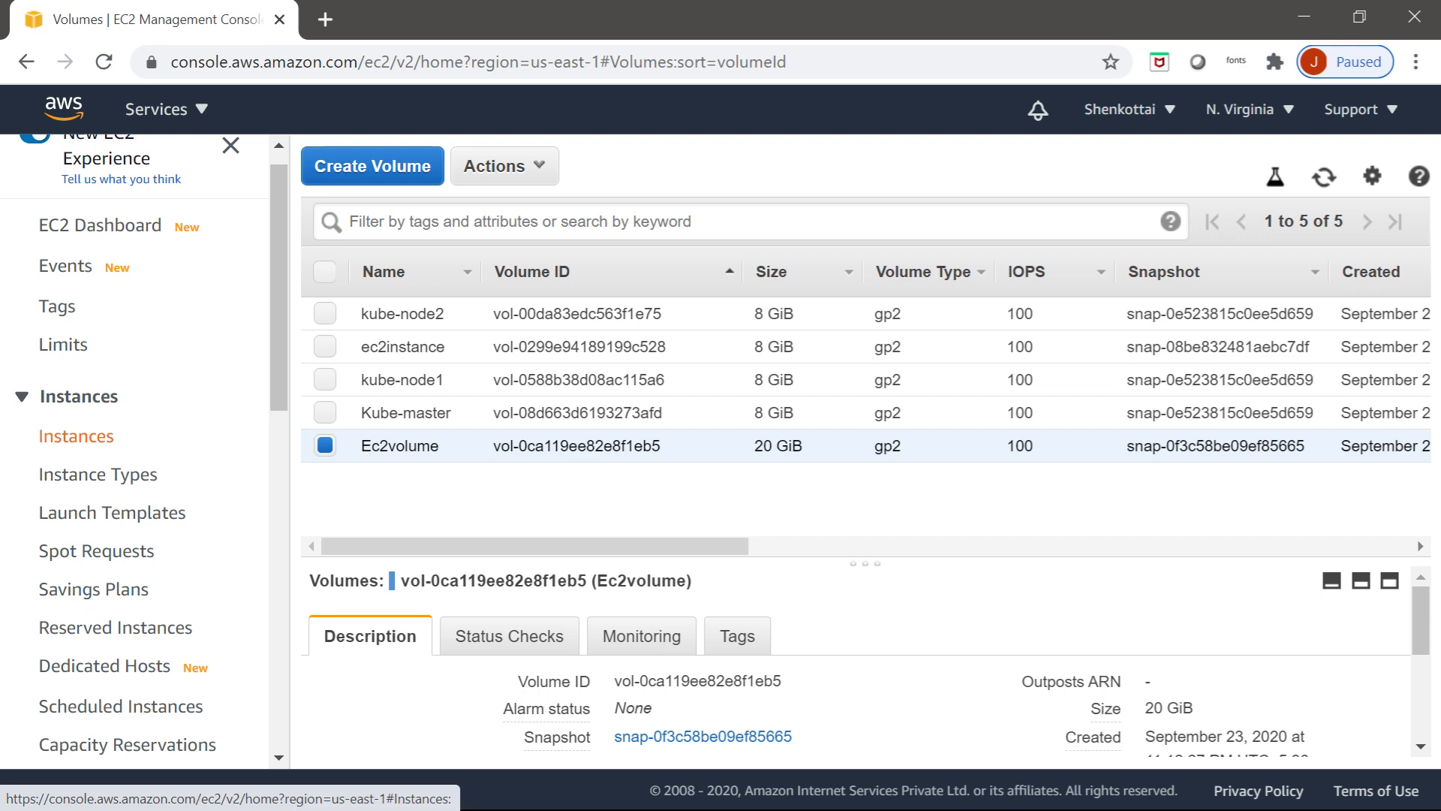
left_click(77, 436)
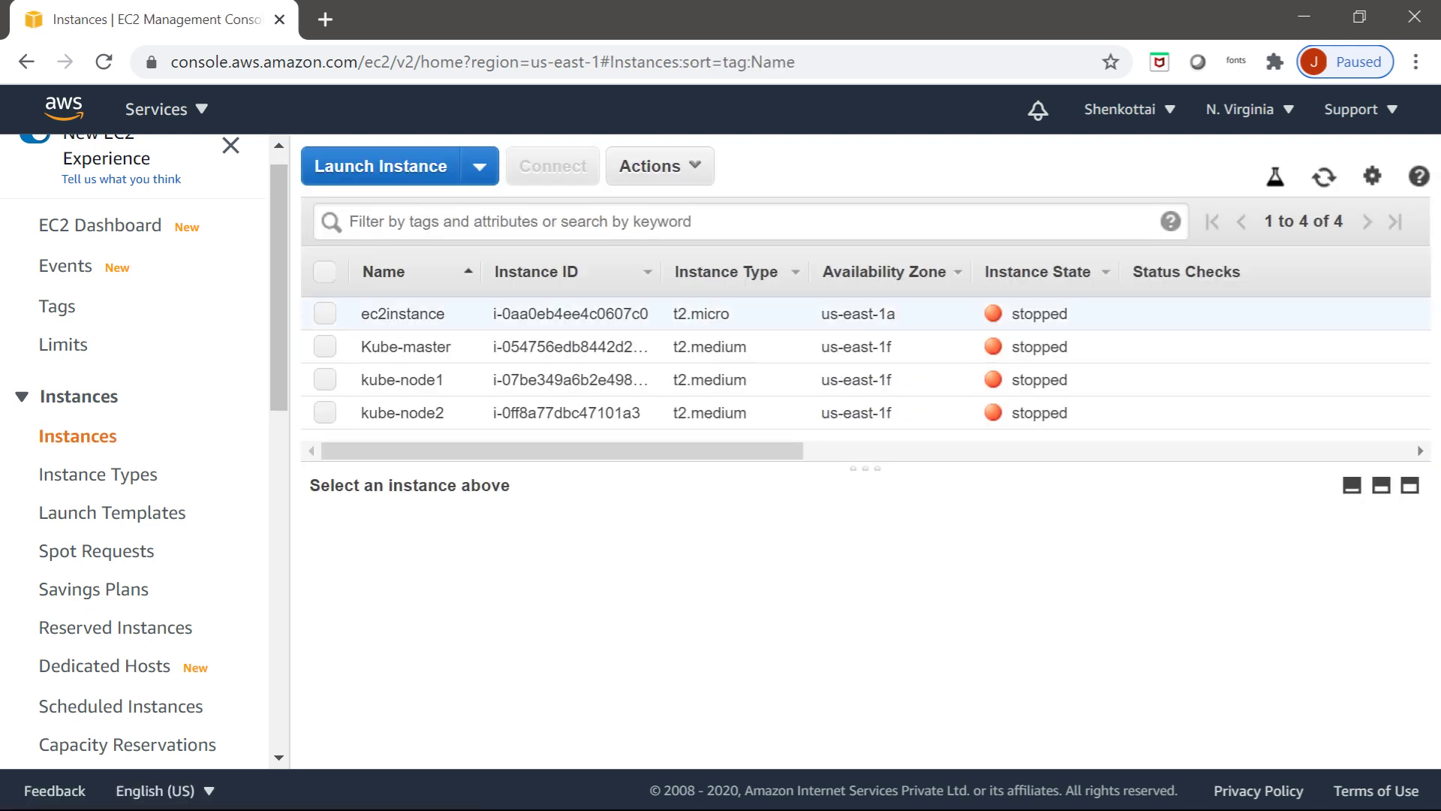
left_click(403, 313)
left_click(650, 166)
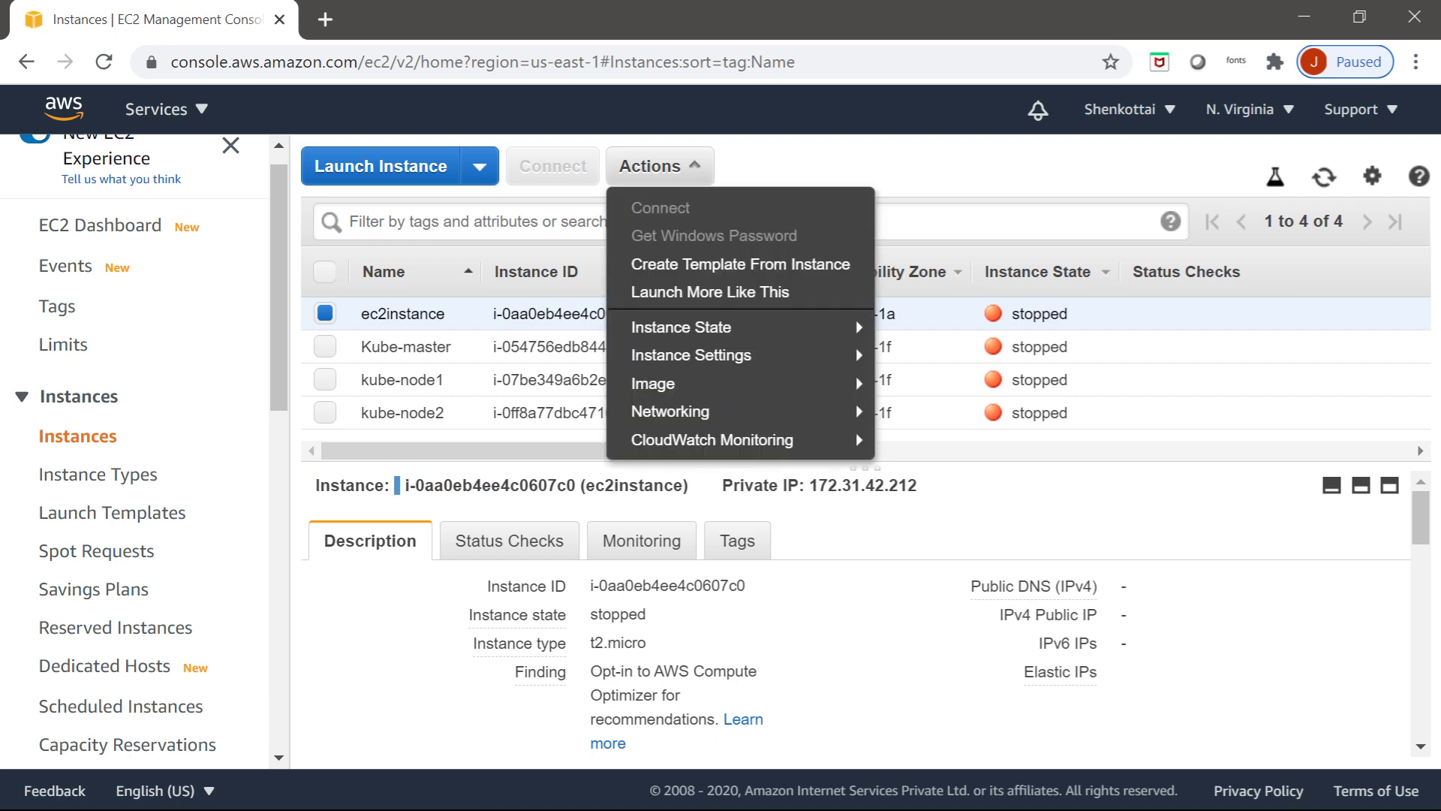
mouse_move(680, 327)
left_click(923, 327)
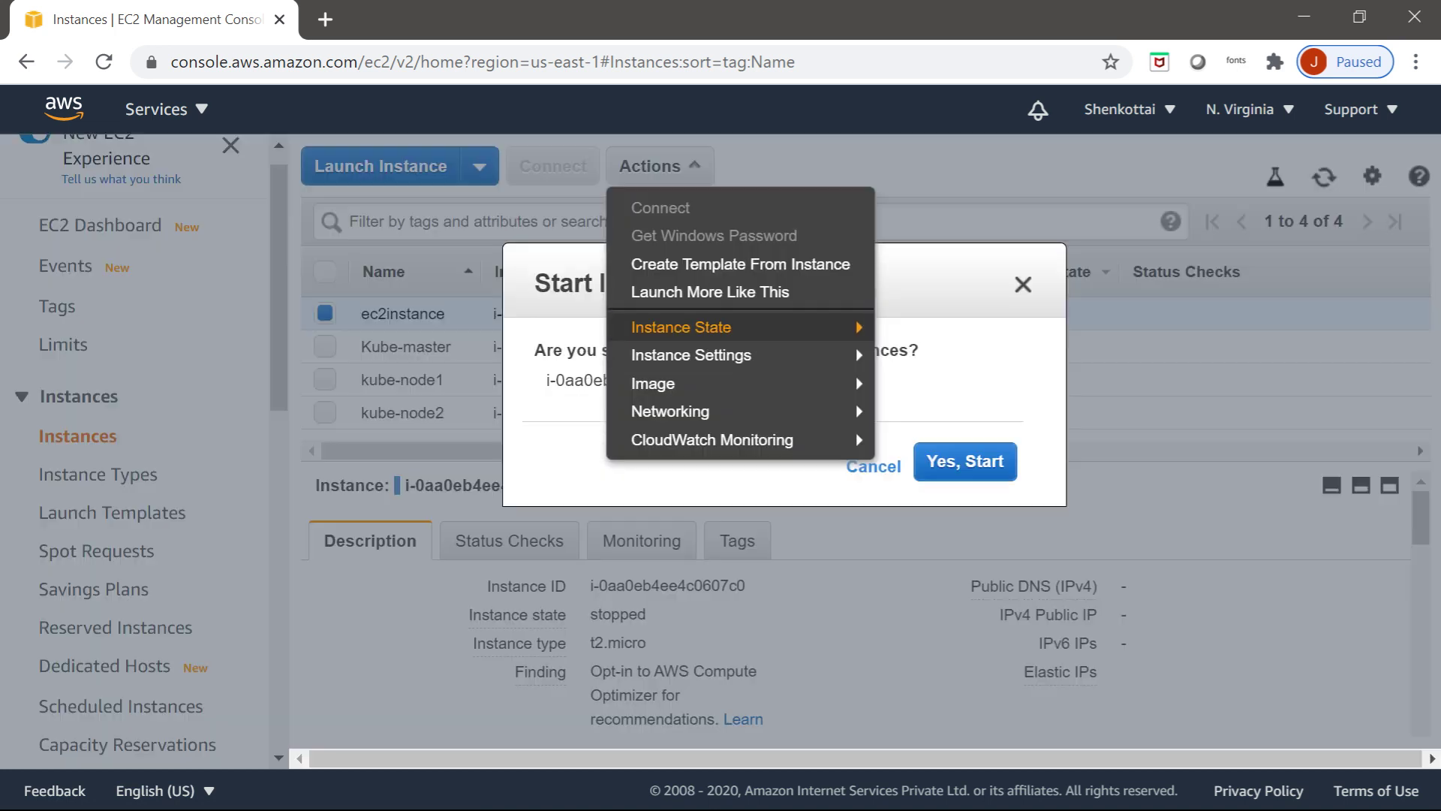
left_click(1036, 527)
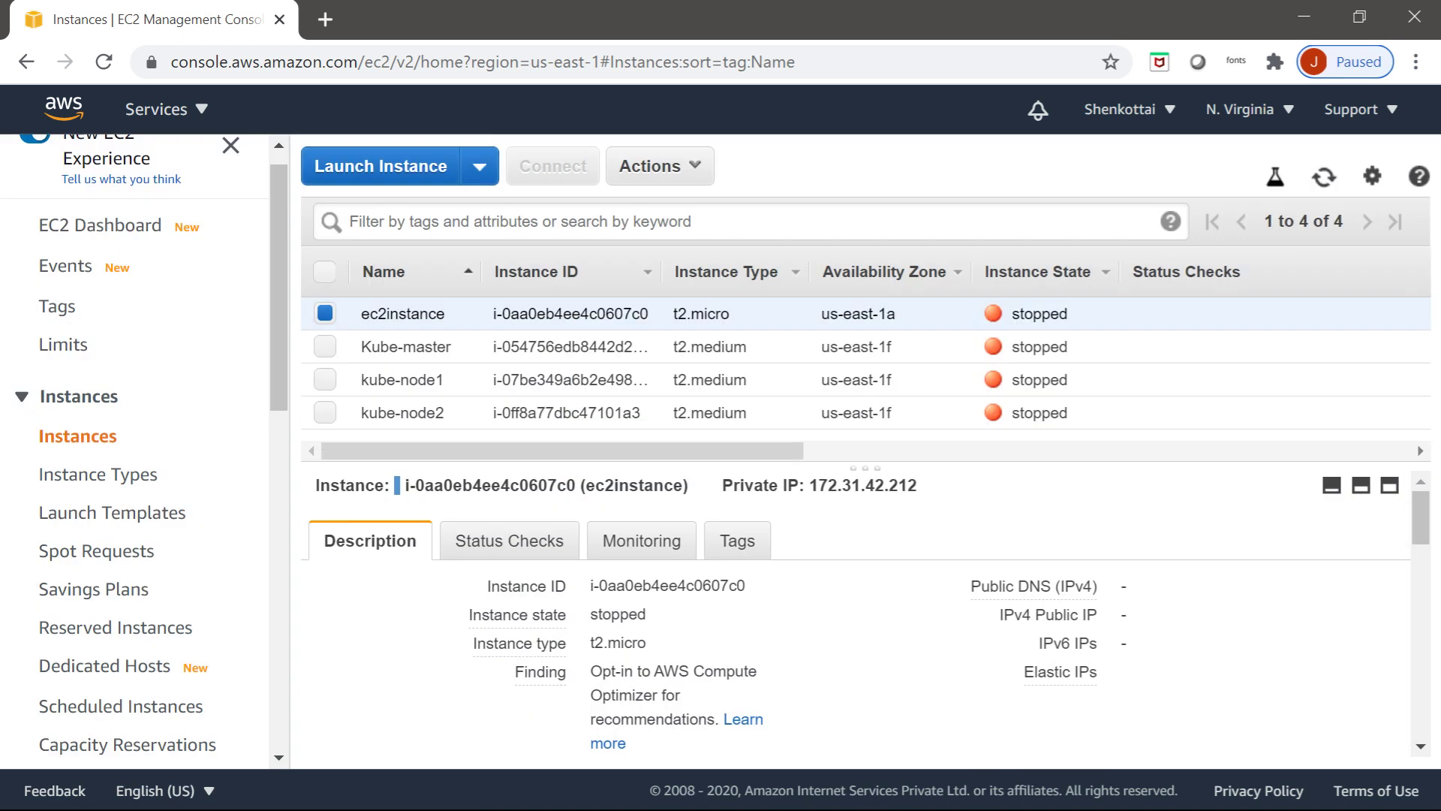
scroll(1421, 746, "down", 7)
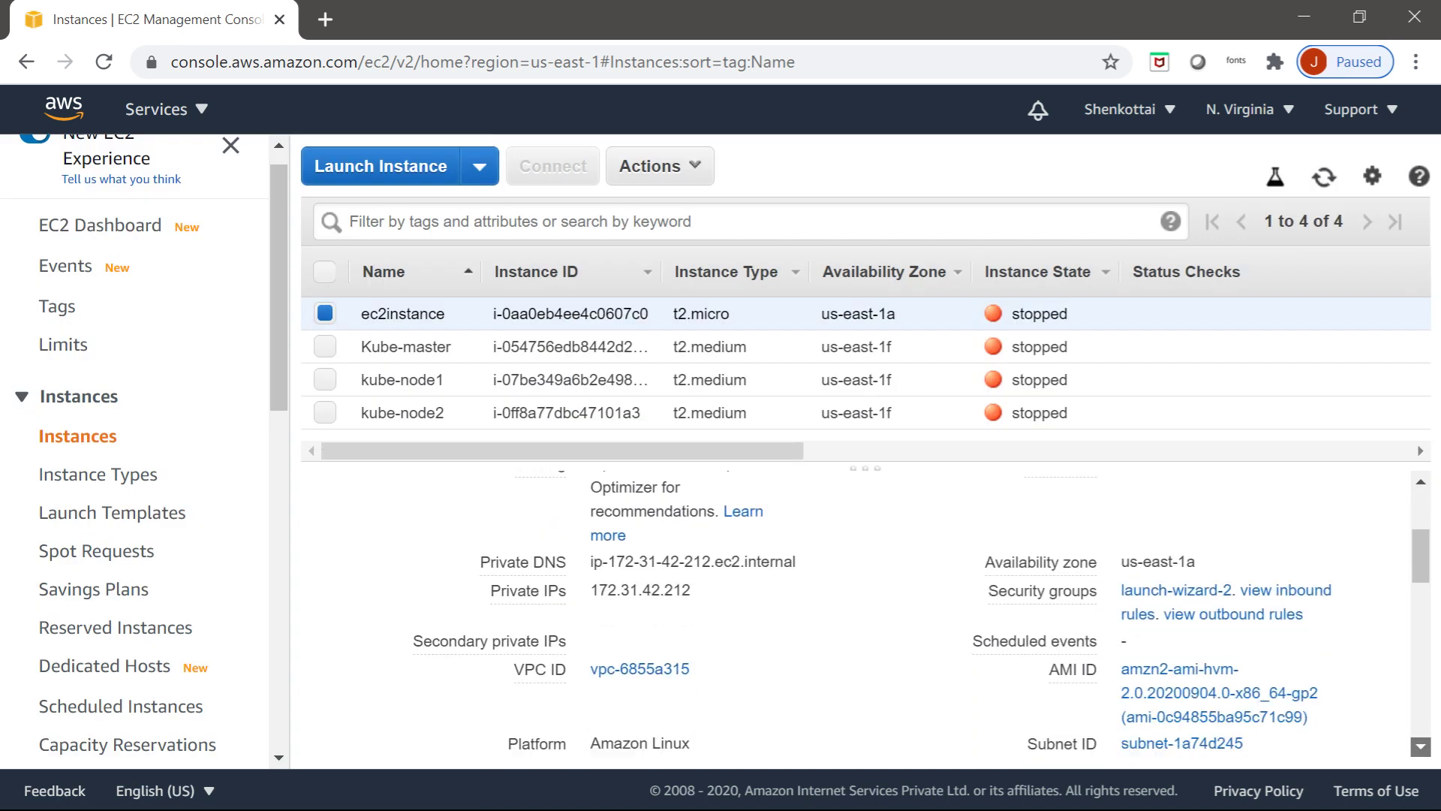
scroll(1421, 746, "down", 5)
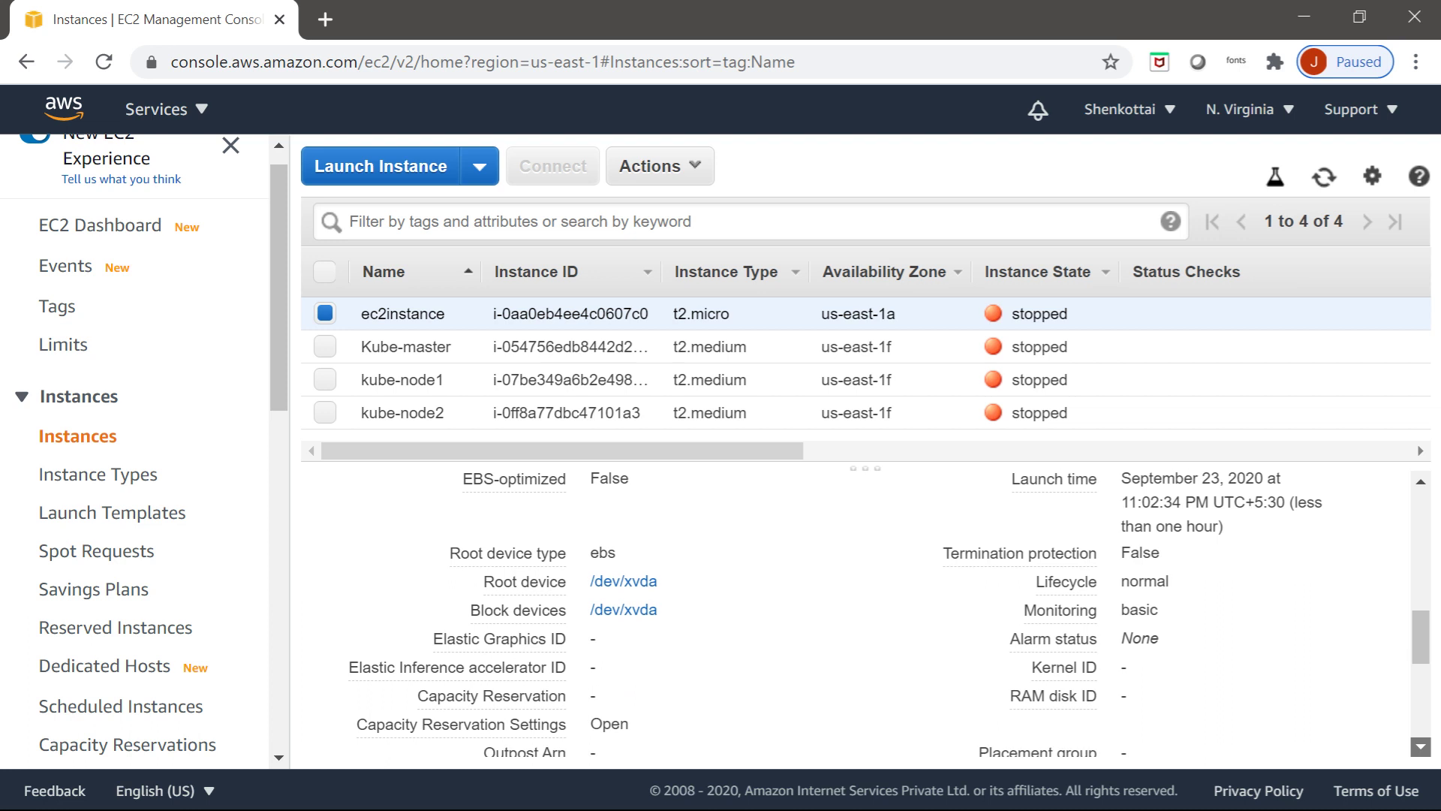
scroll(1420, 480, "up", 5)
scroll(1421, 480, "up", 4)
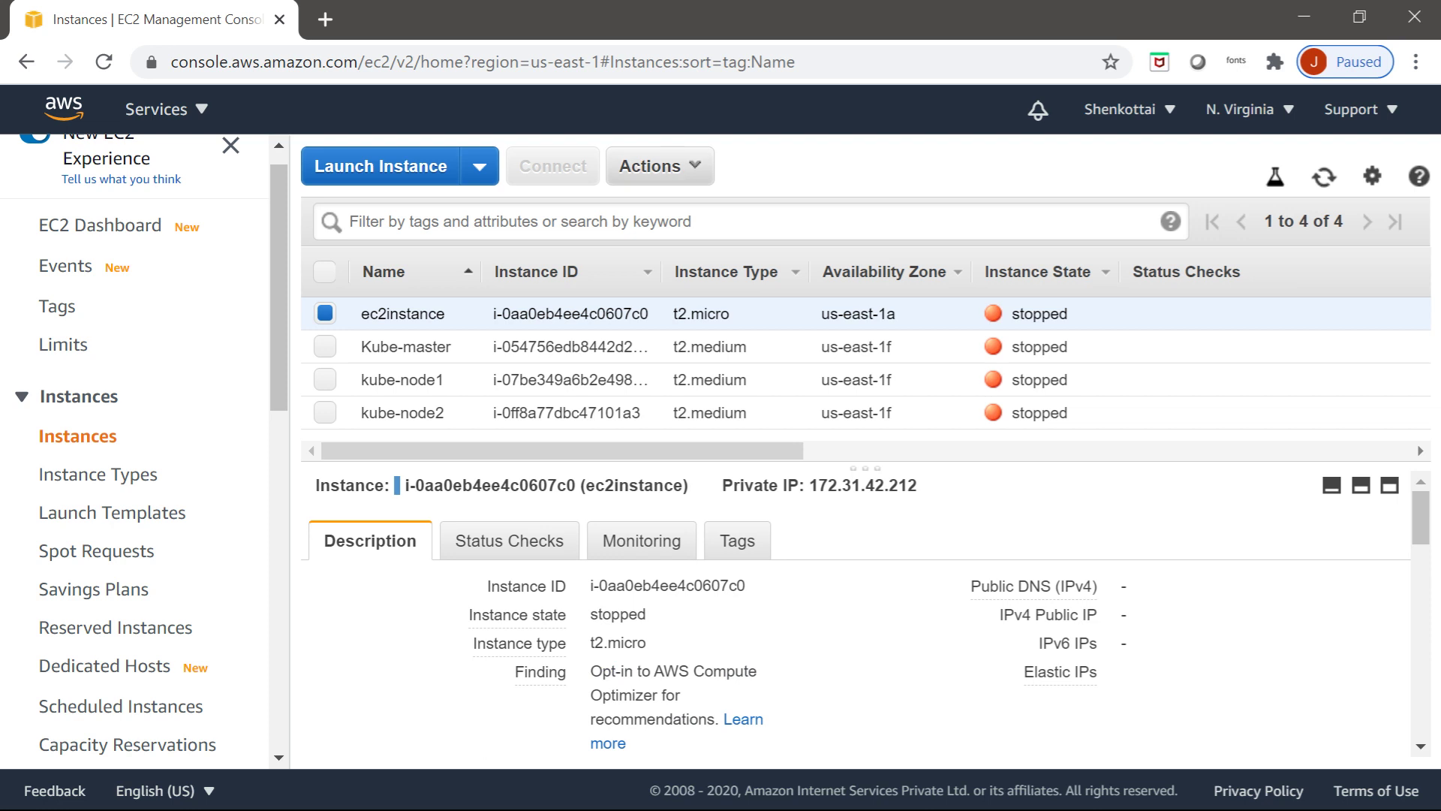
Step: Start the stopped ec2instance and confirm the start request
left_click(659, 166)
mouse_move(681, 326)
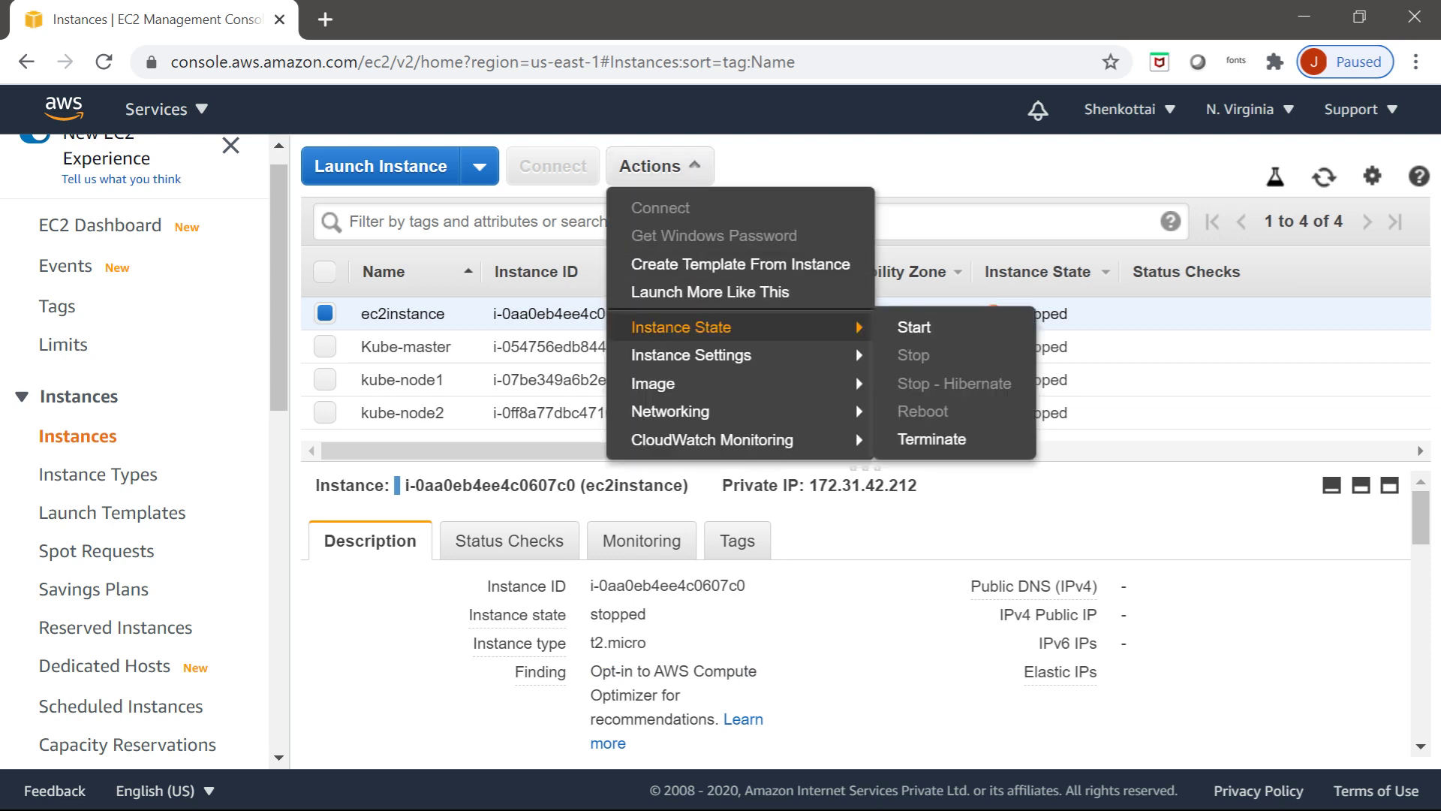
left_click(914, 326)
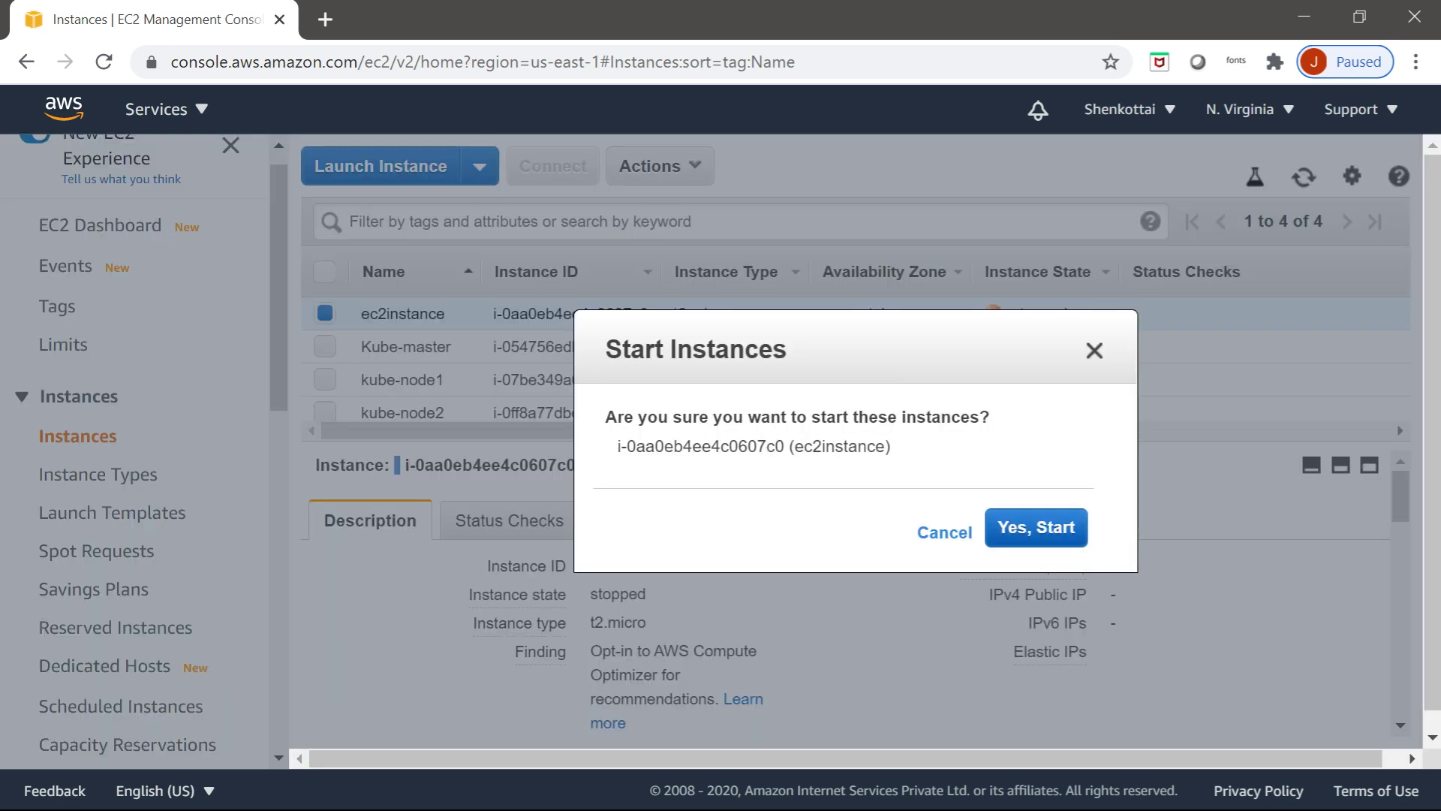
left_click(1035, 527)
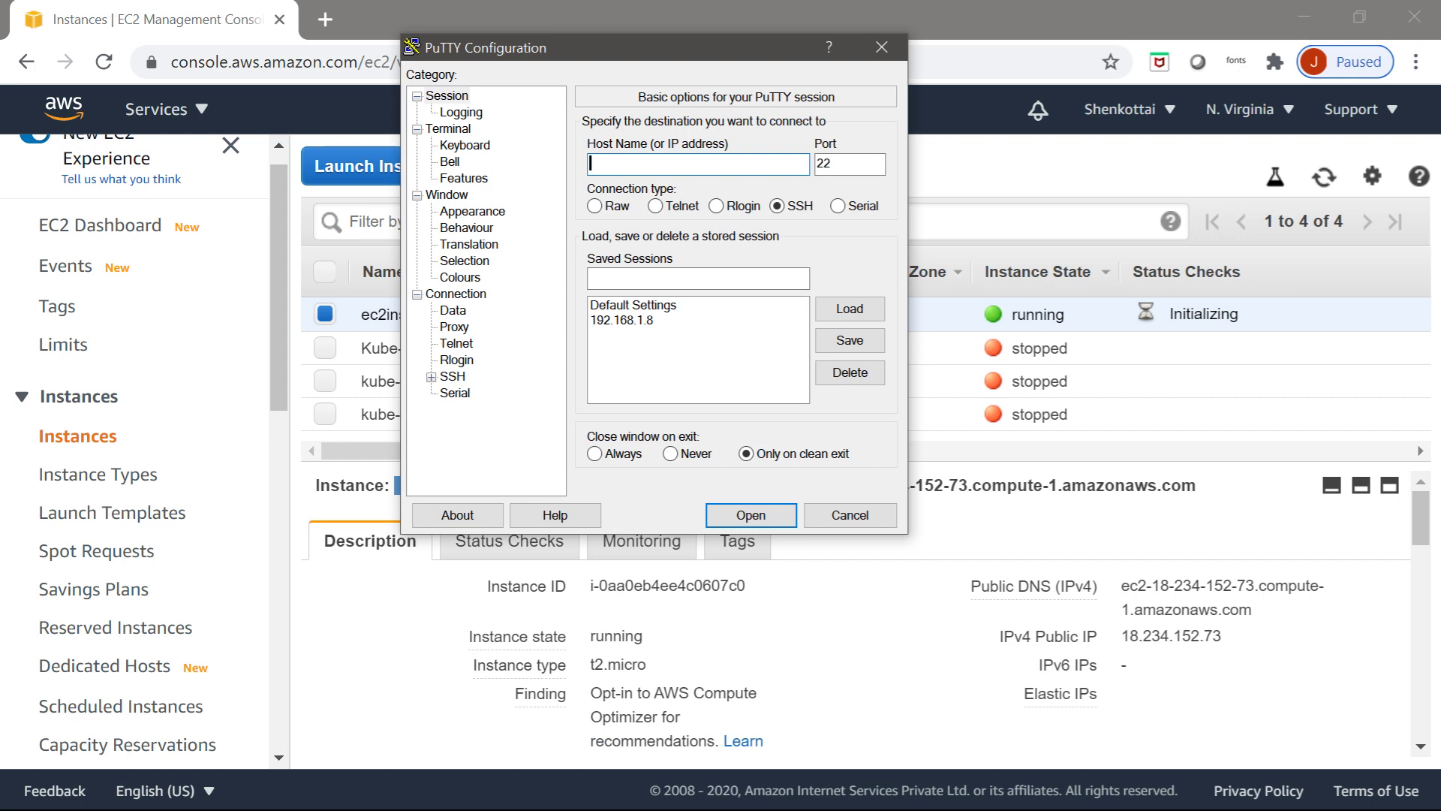
Step: In PuTTY, set the SSH host to 18.234.152.73 and choose mykey from Downloads as the private key file for authentication
type("18.234.152.73")
left_click(431, 376)
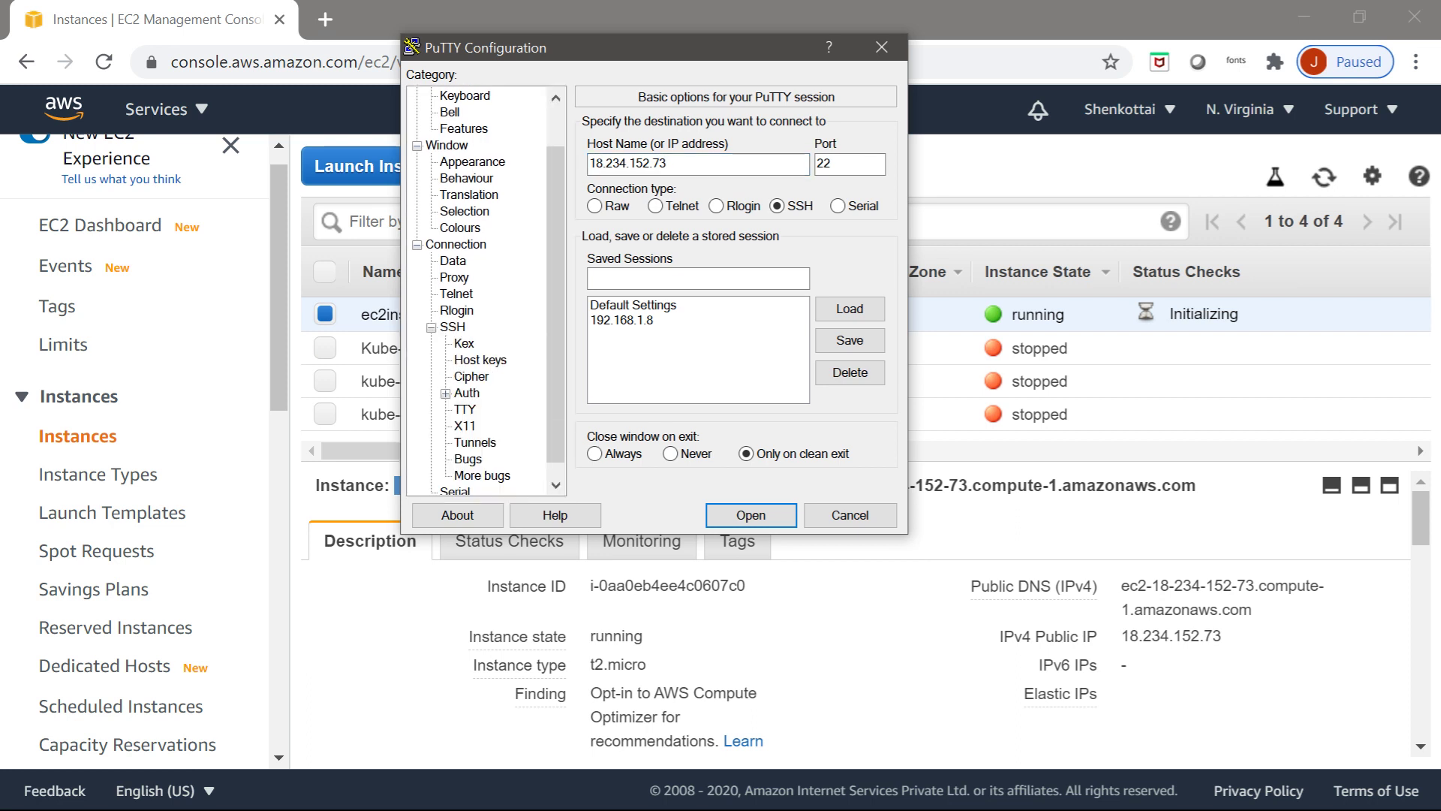
left_click(467, 393)
left_click(850, 359)
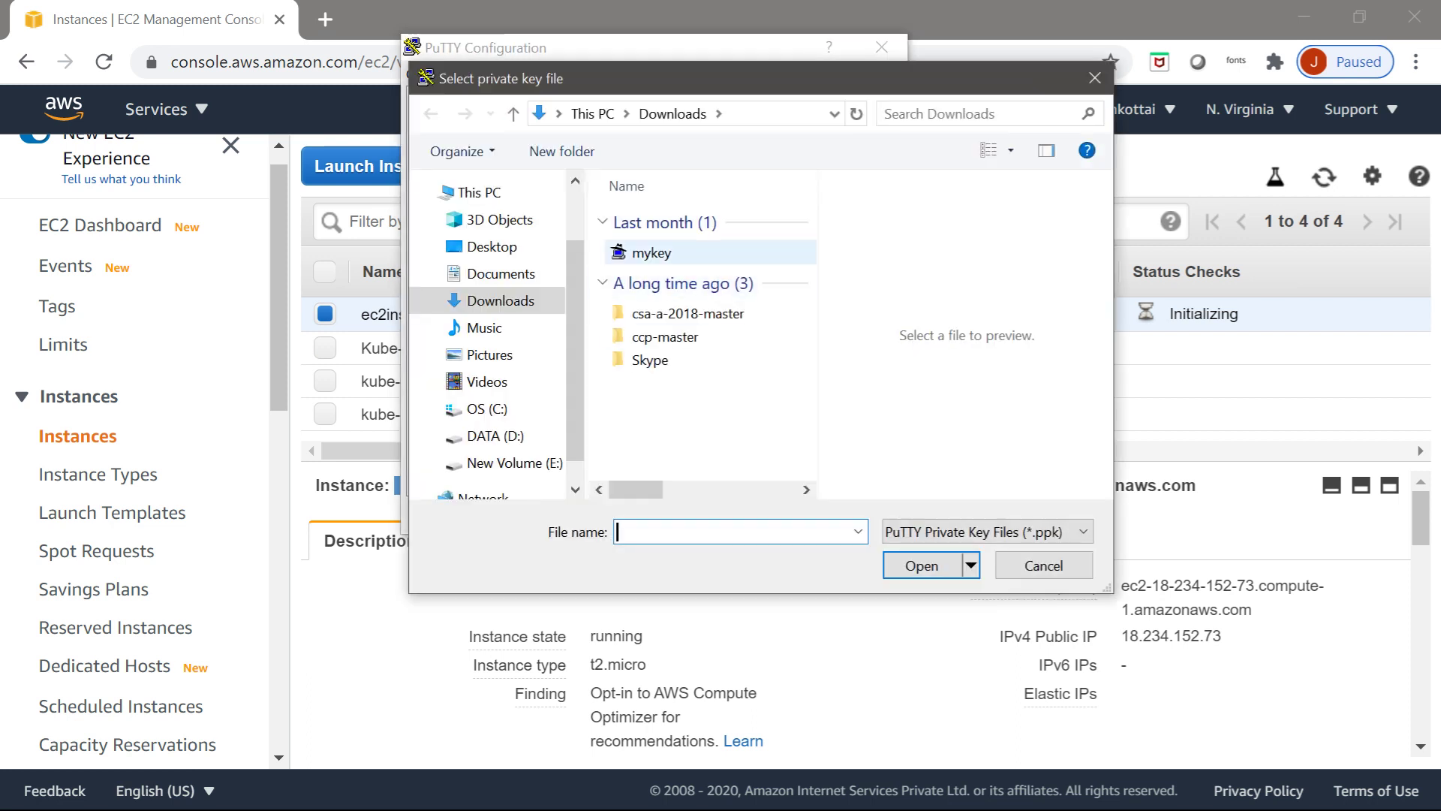
left_click(651, 252)
left_click(922, 565)
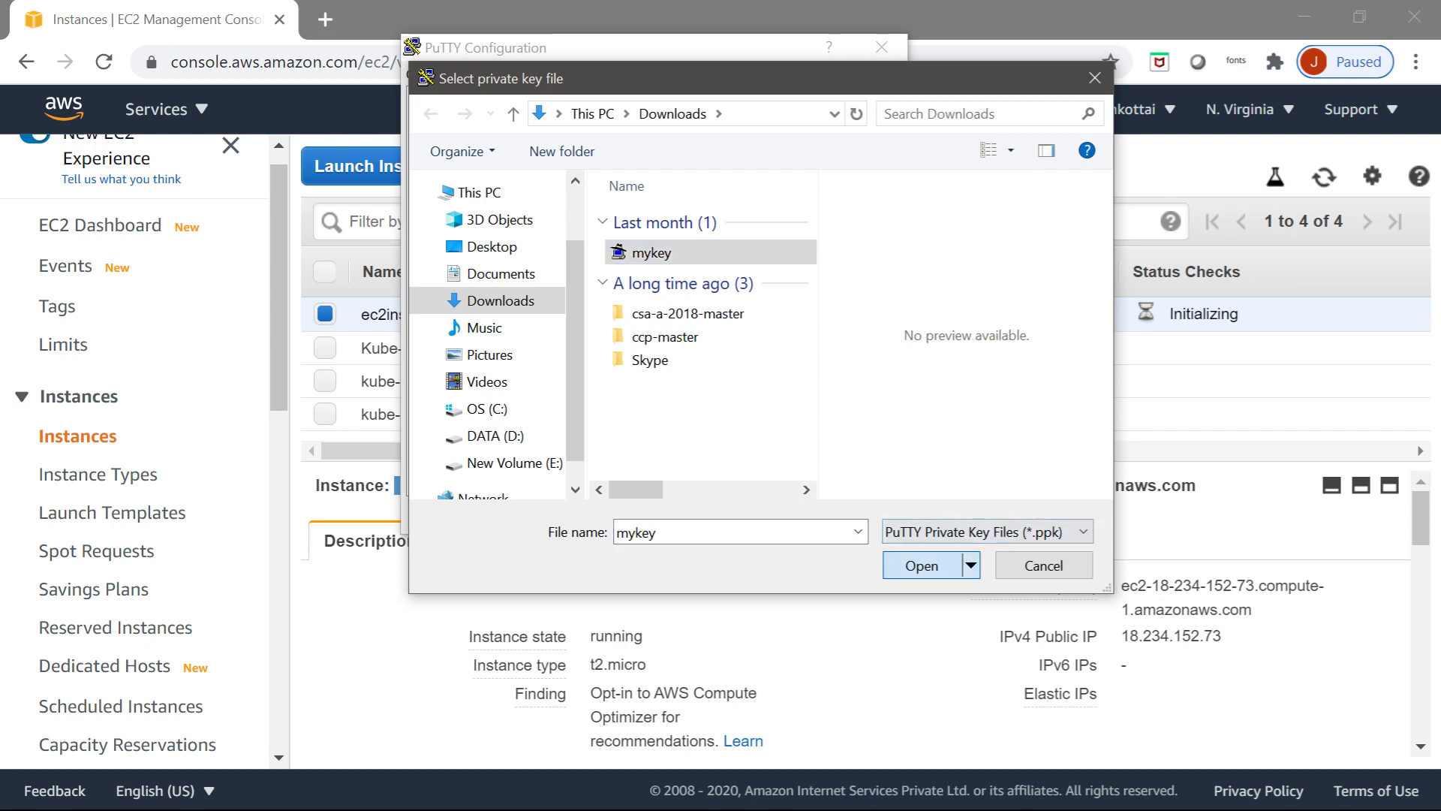
Step: Open the SSH connection, accept and cache the server's host key, and log in as ec2-user
left_click(750, 515)
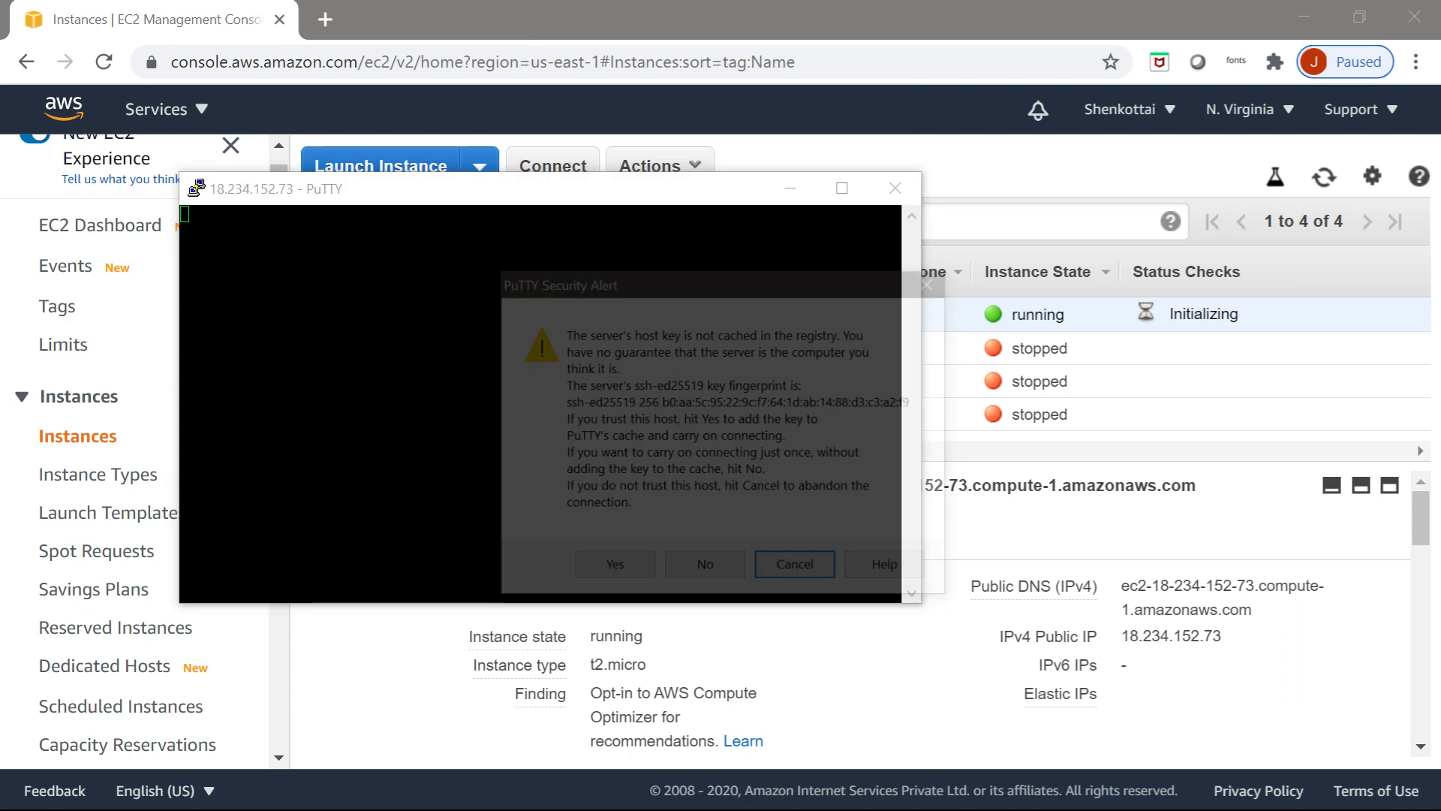
left_click(612, 569)
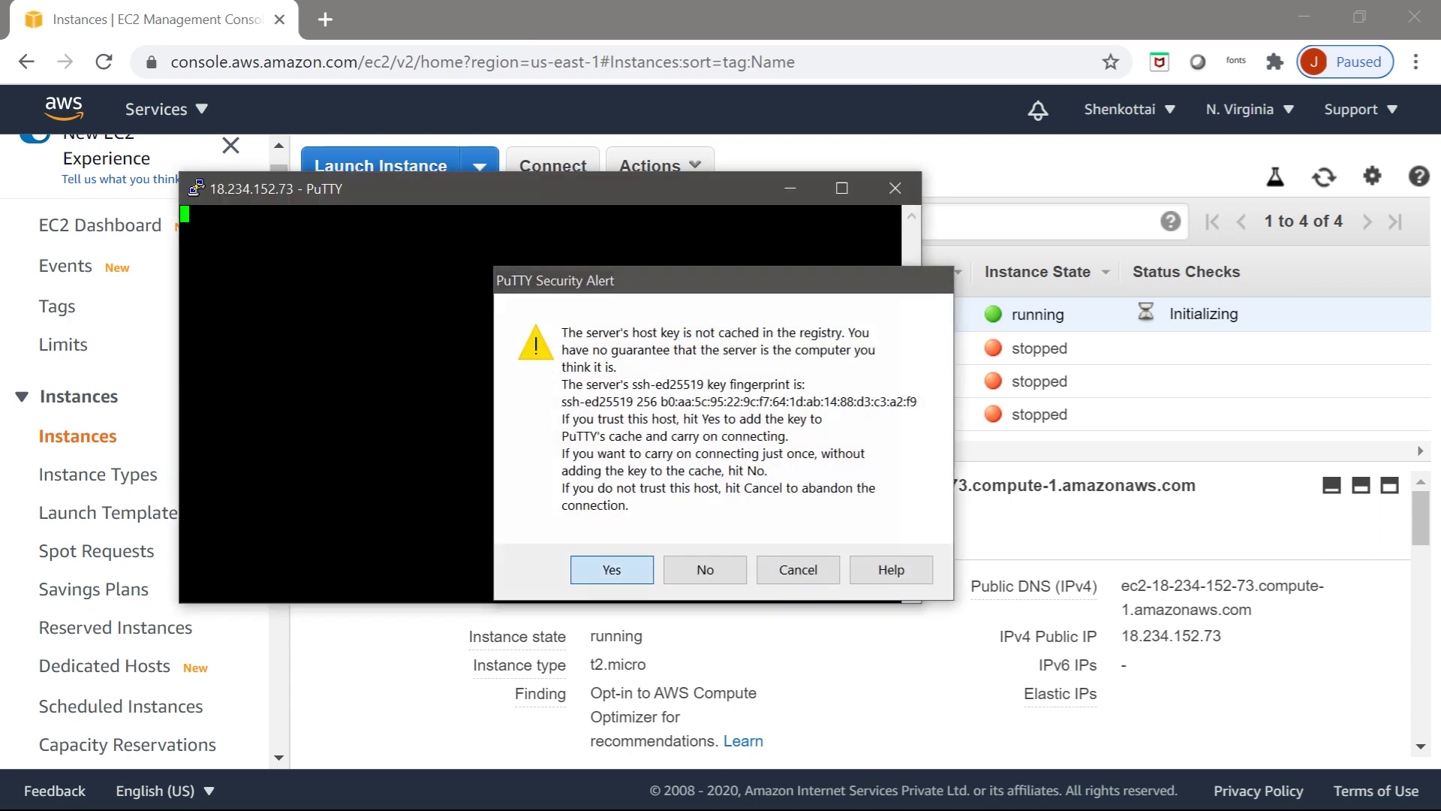
type("ec")
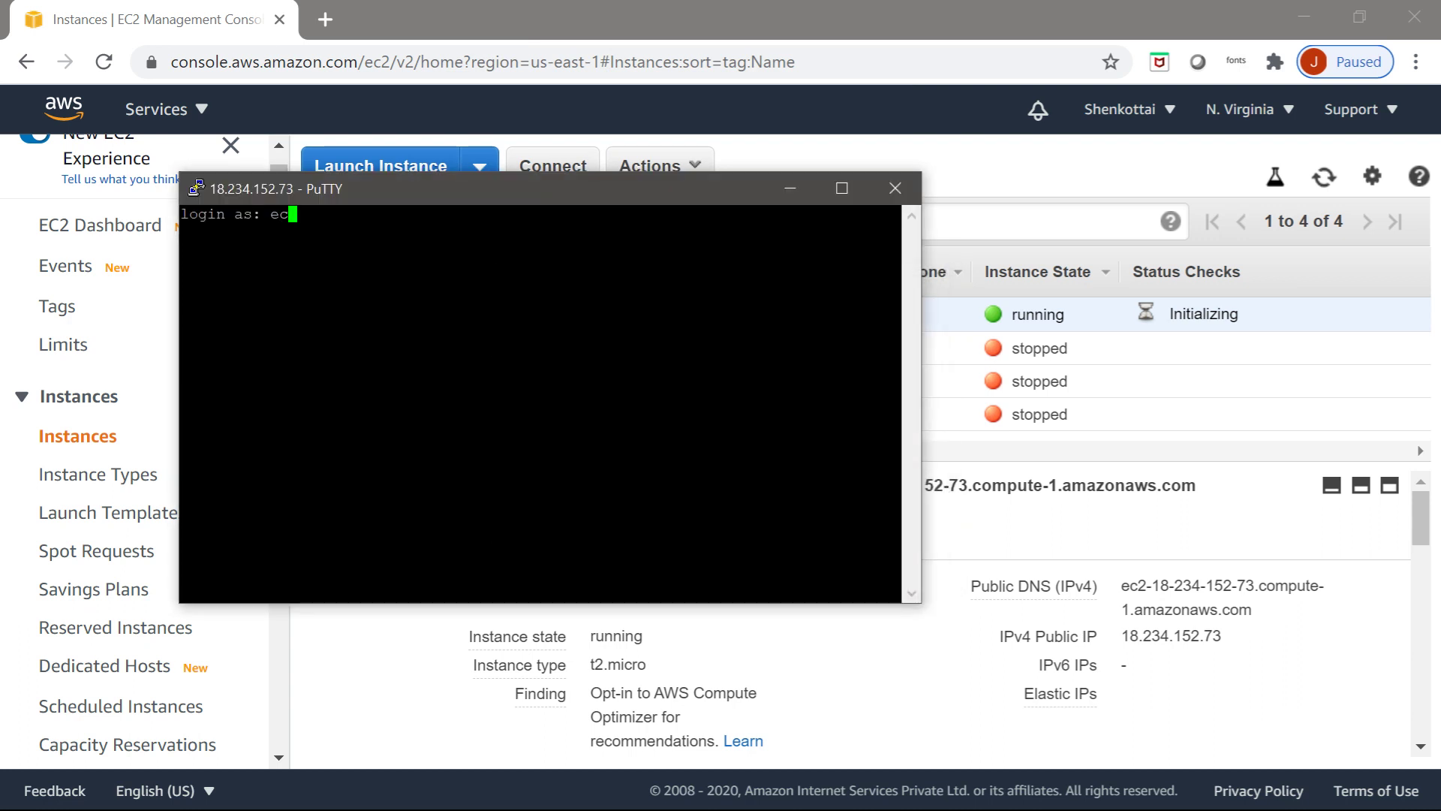
type("2-user")
key("Return")
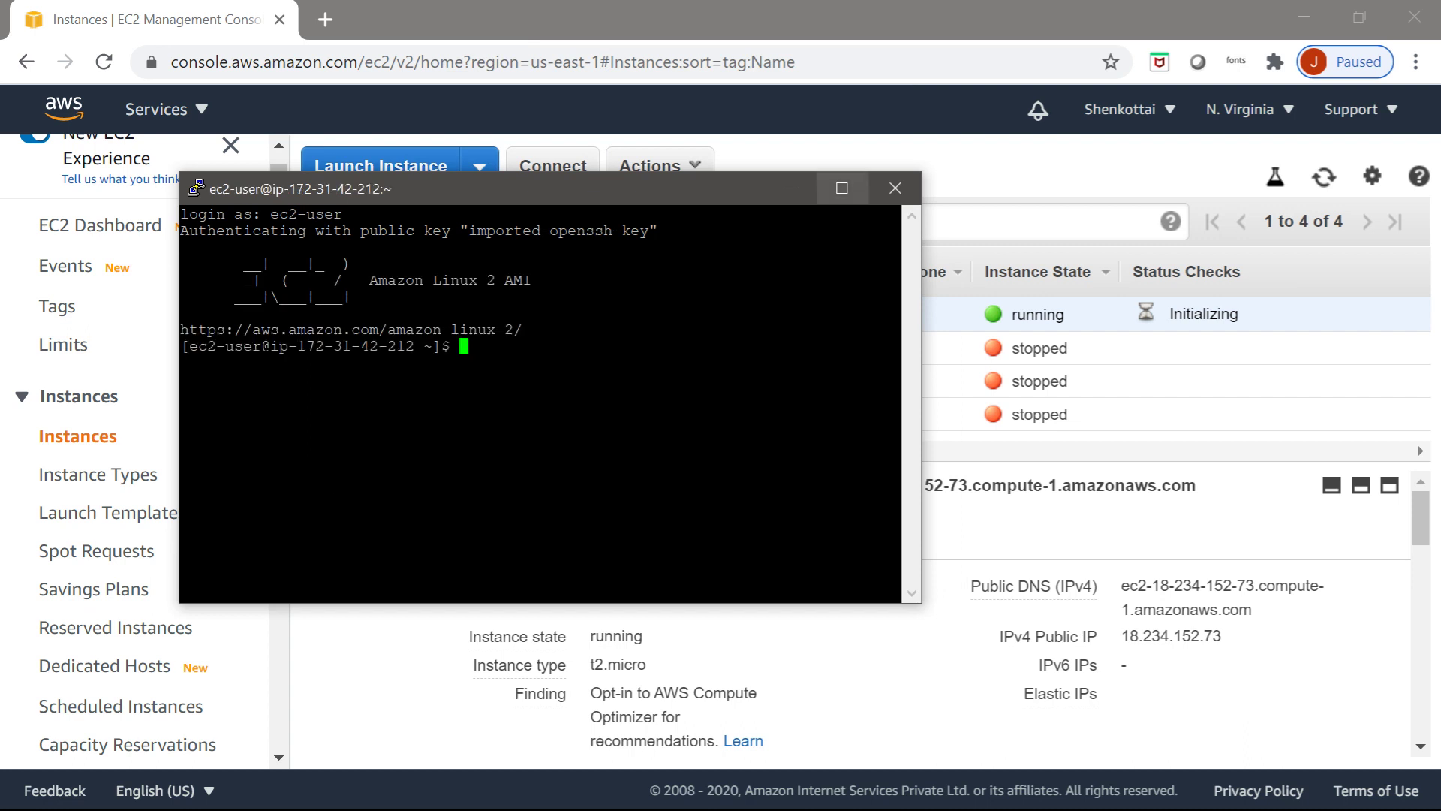
Step: Maximize the terminal window and list the instance's block devices with lsblk
left_click(841, 188)
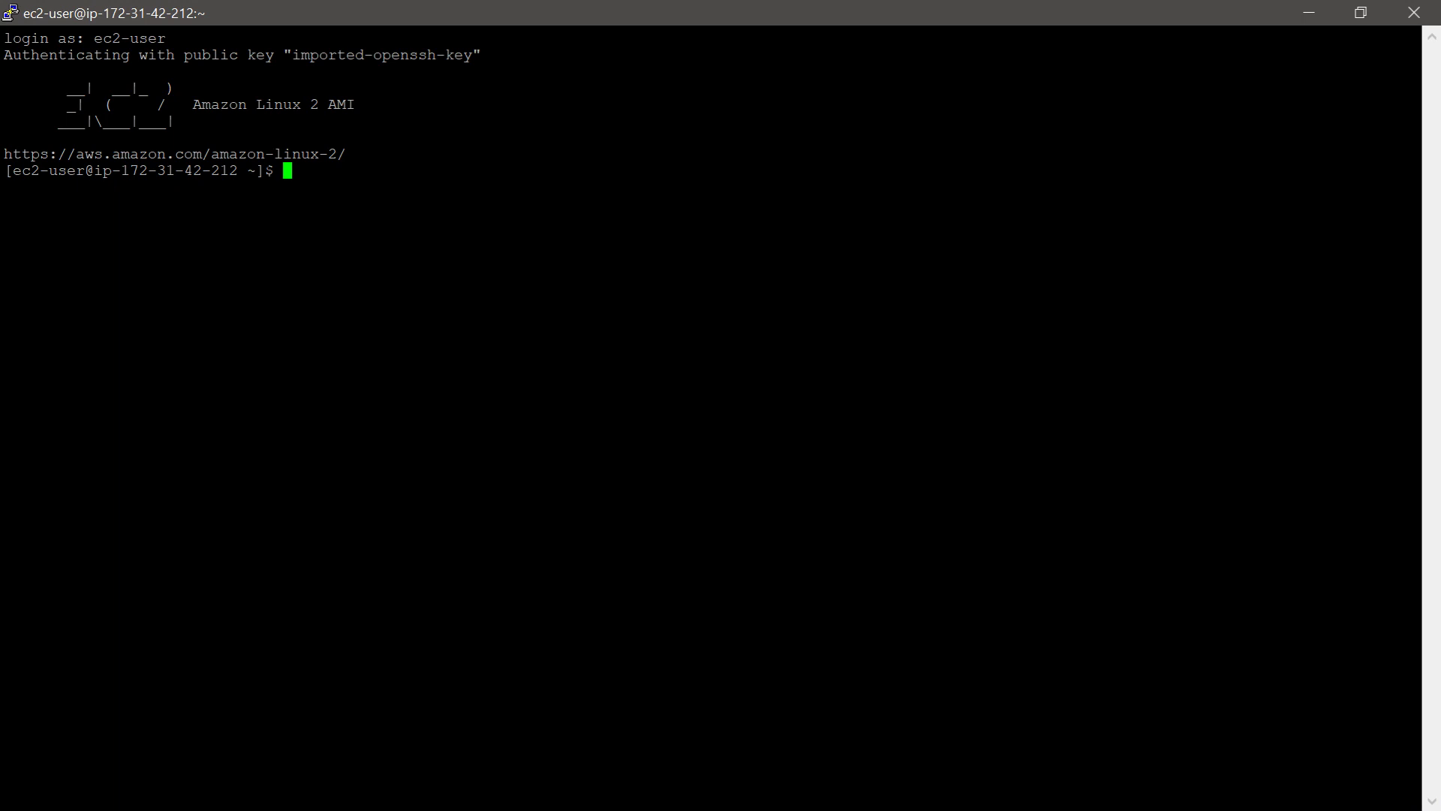
type("lsblk")
key("Return")
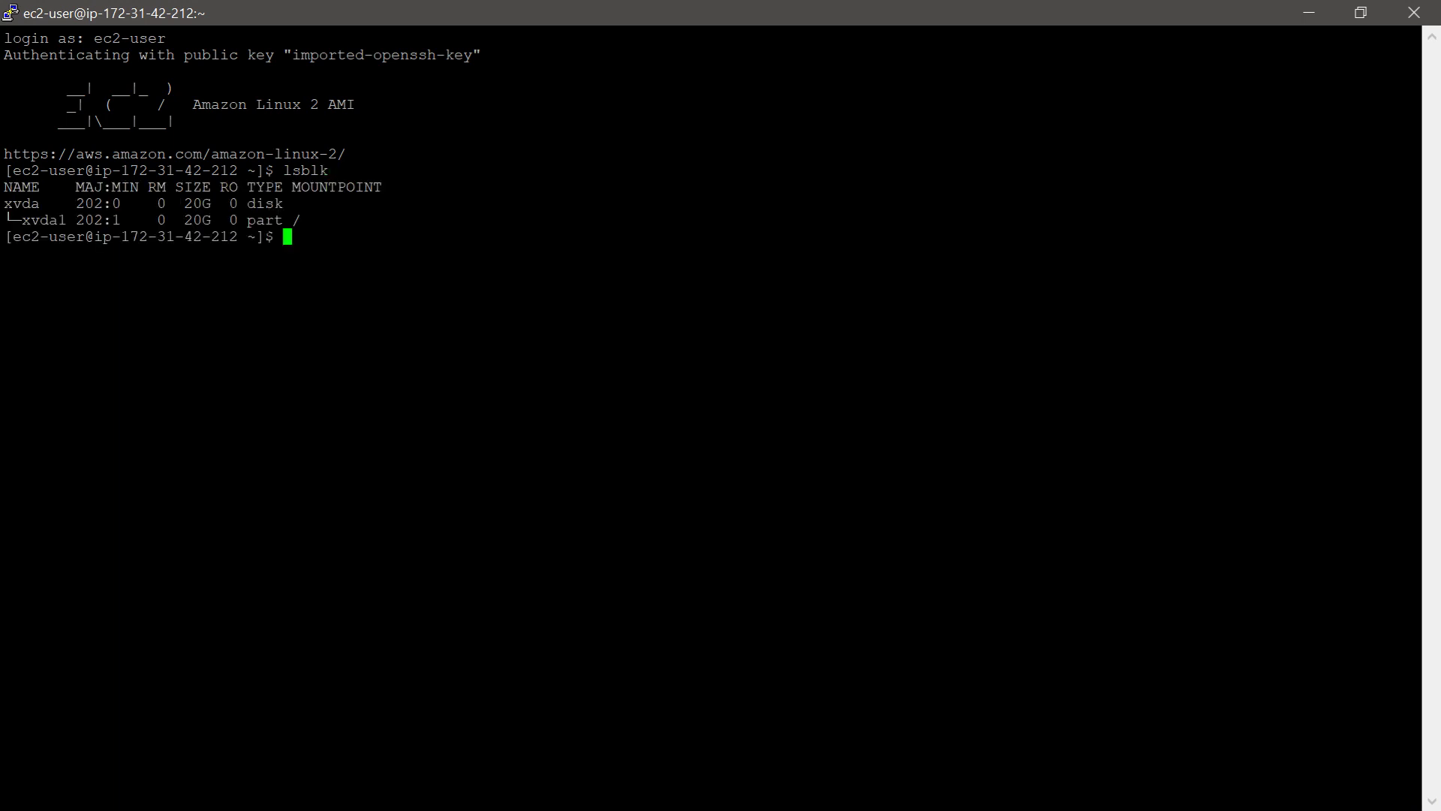
Step: Change the terminal font to Courier New, bold, 16-point and apply it to the current session
right_click(830, 11)
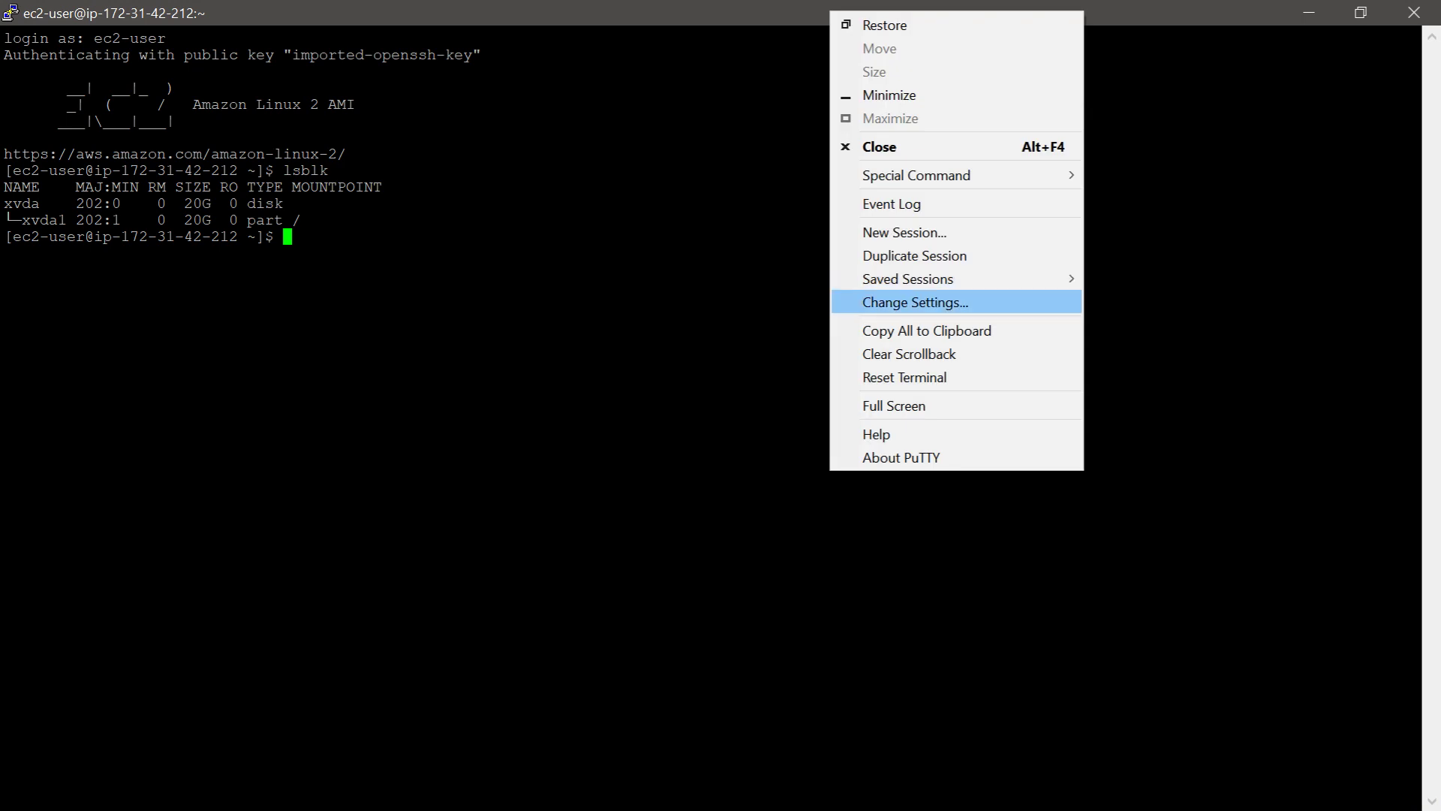
left_click(914, 302)
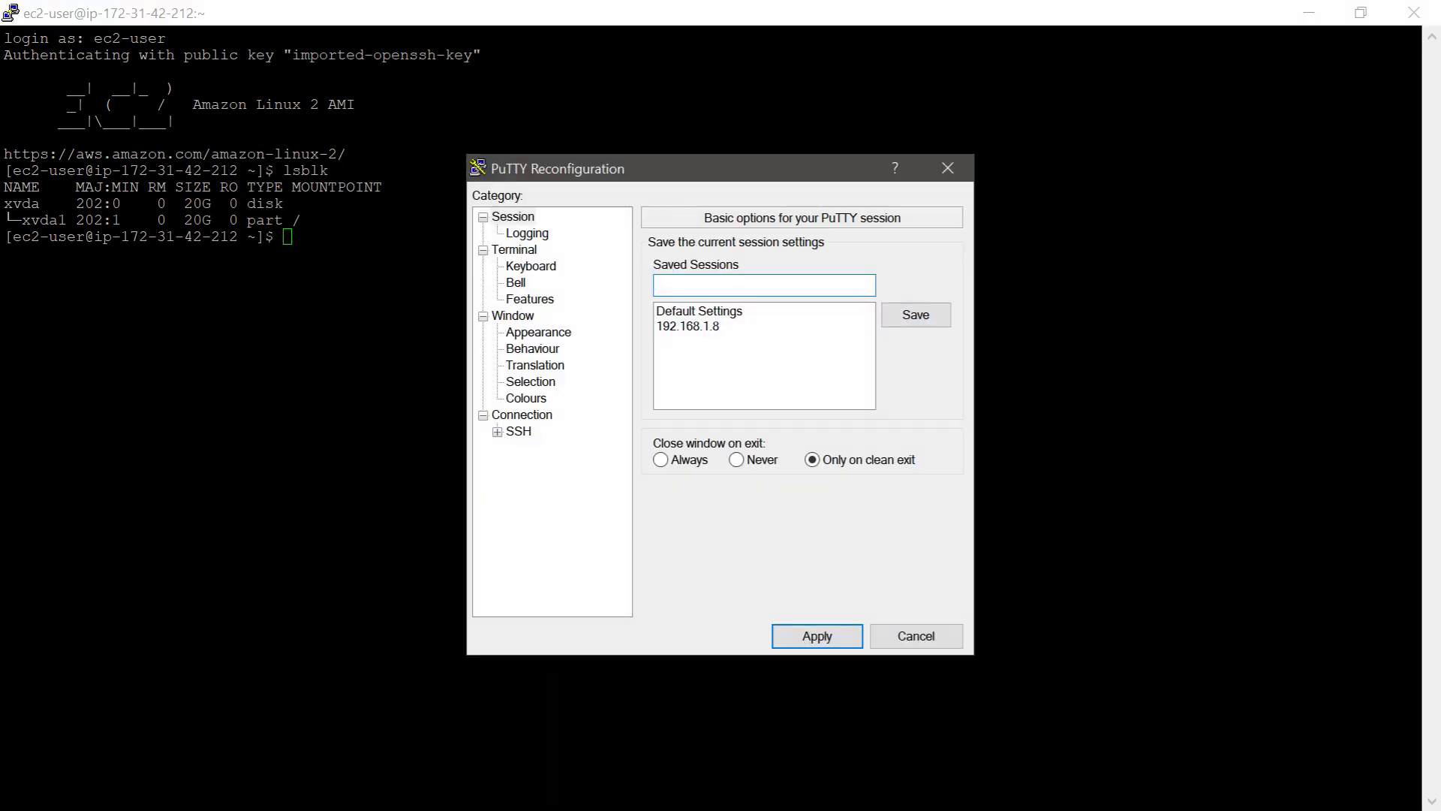
left_click(538, 332)
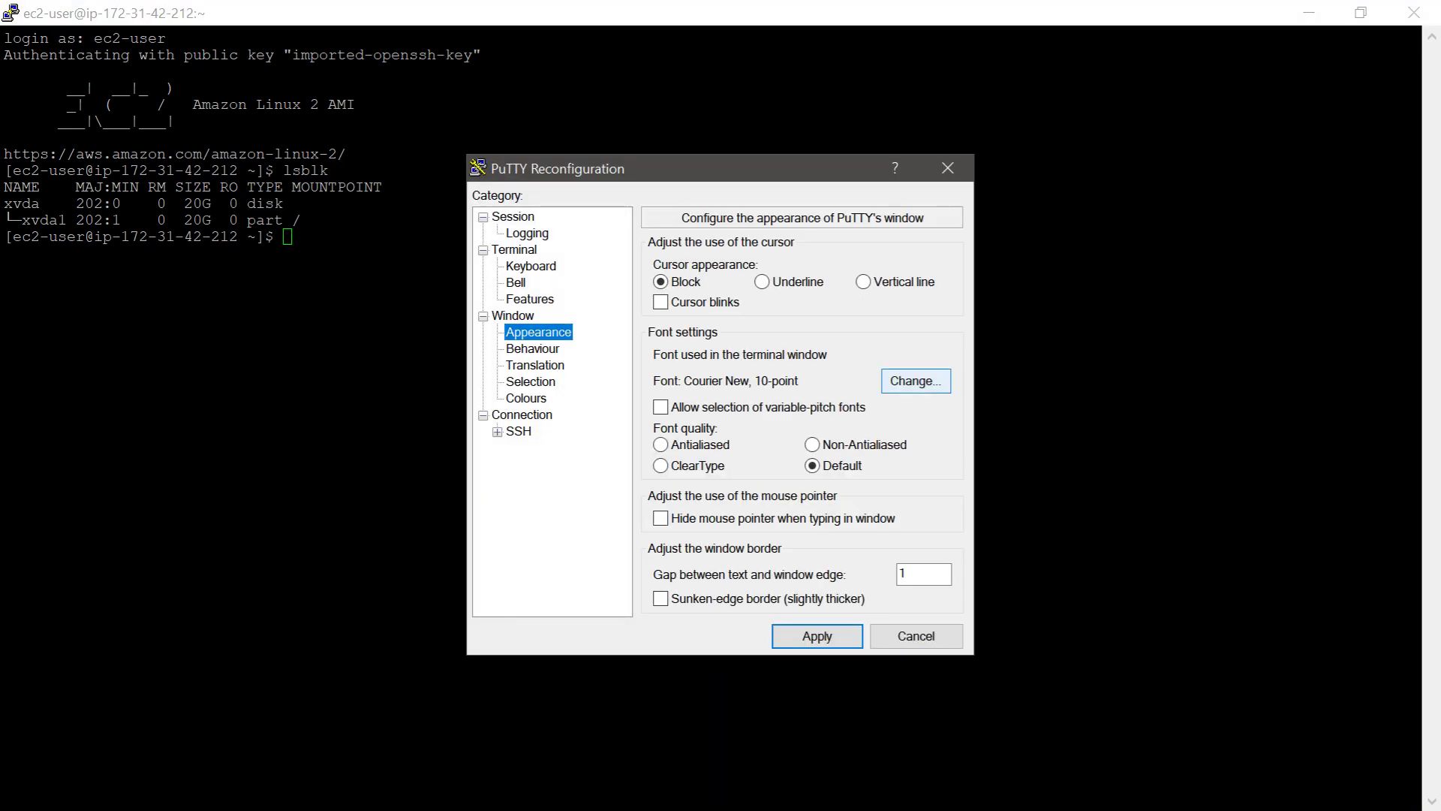
left_click(916, 380)
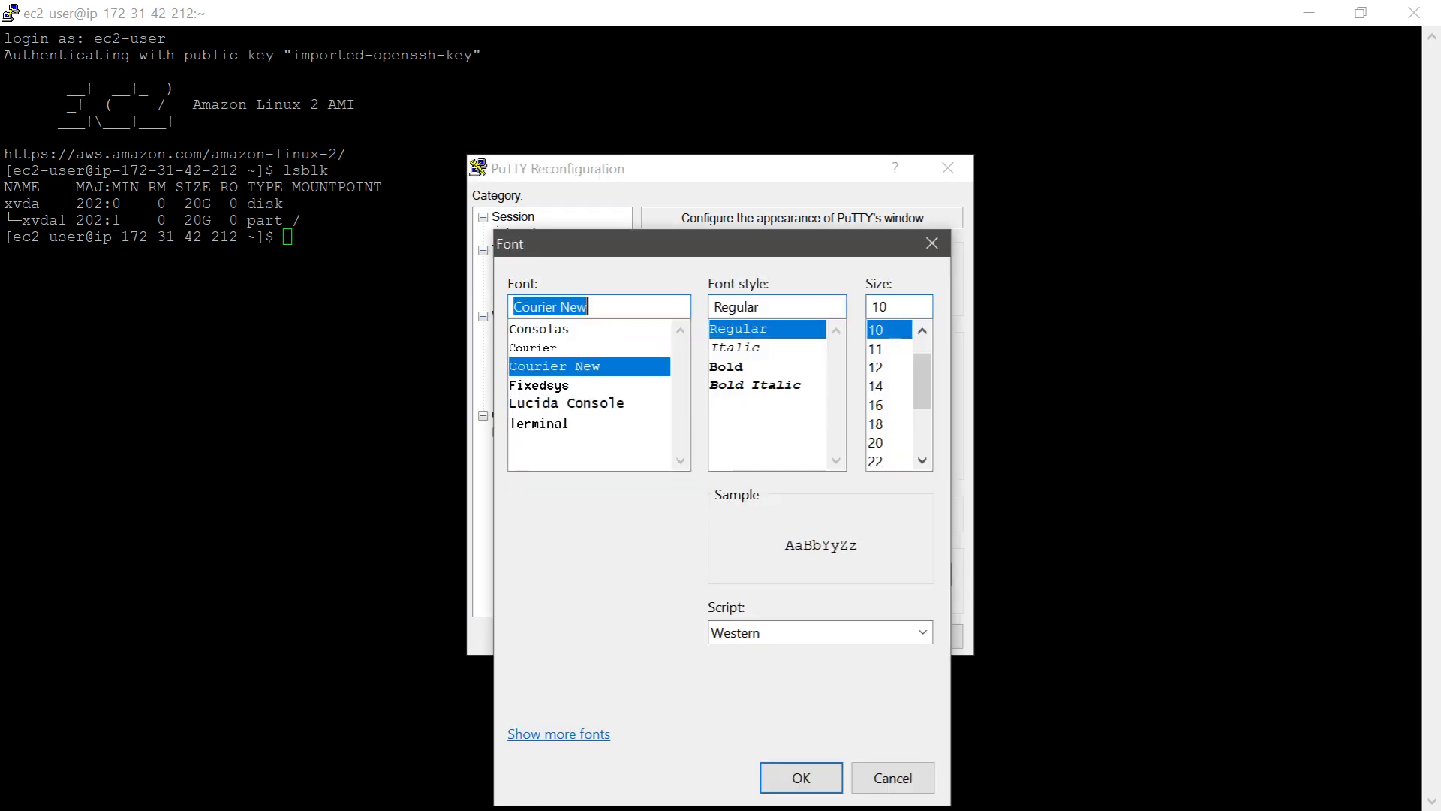
key("Tab")
type("Bold")
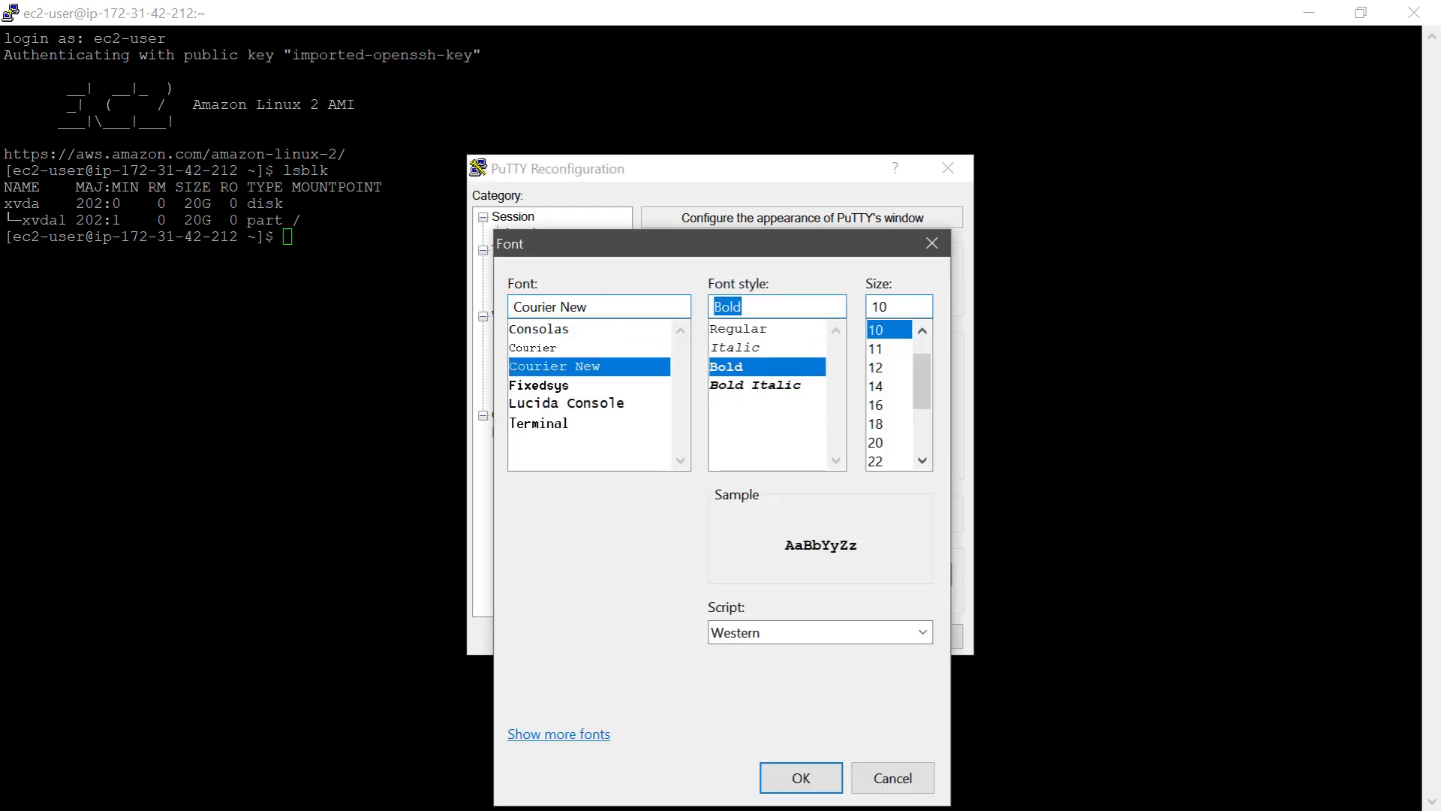
key("Tab")
key("Down")
key("Down")
key("Down")
key("Down")
key("Return")
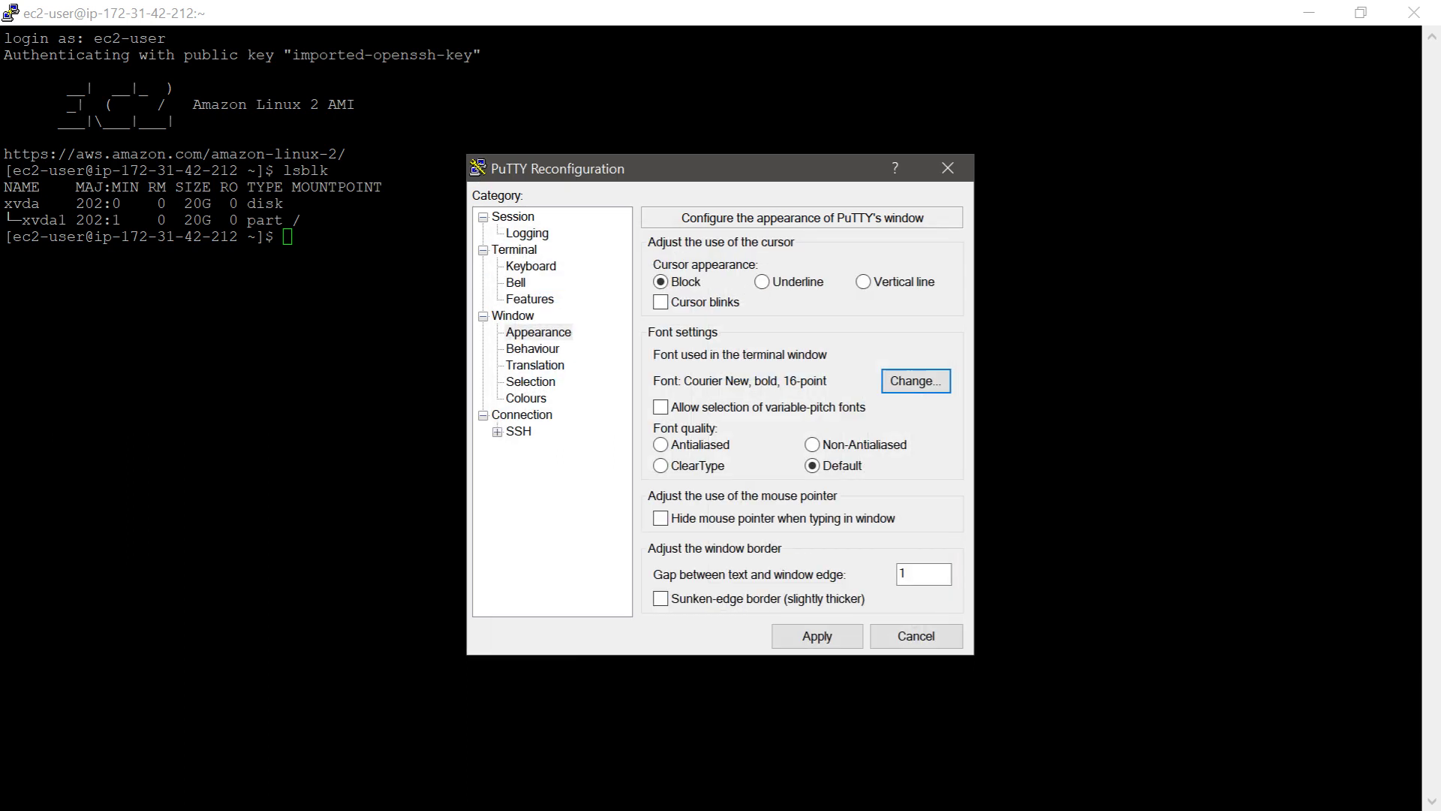
key("Return")
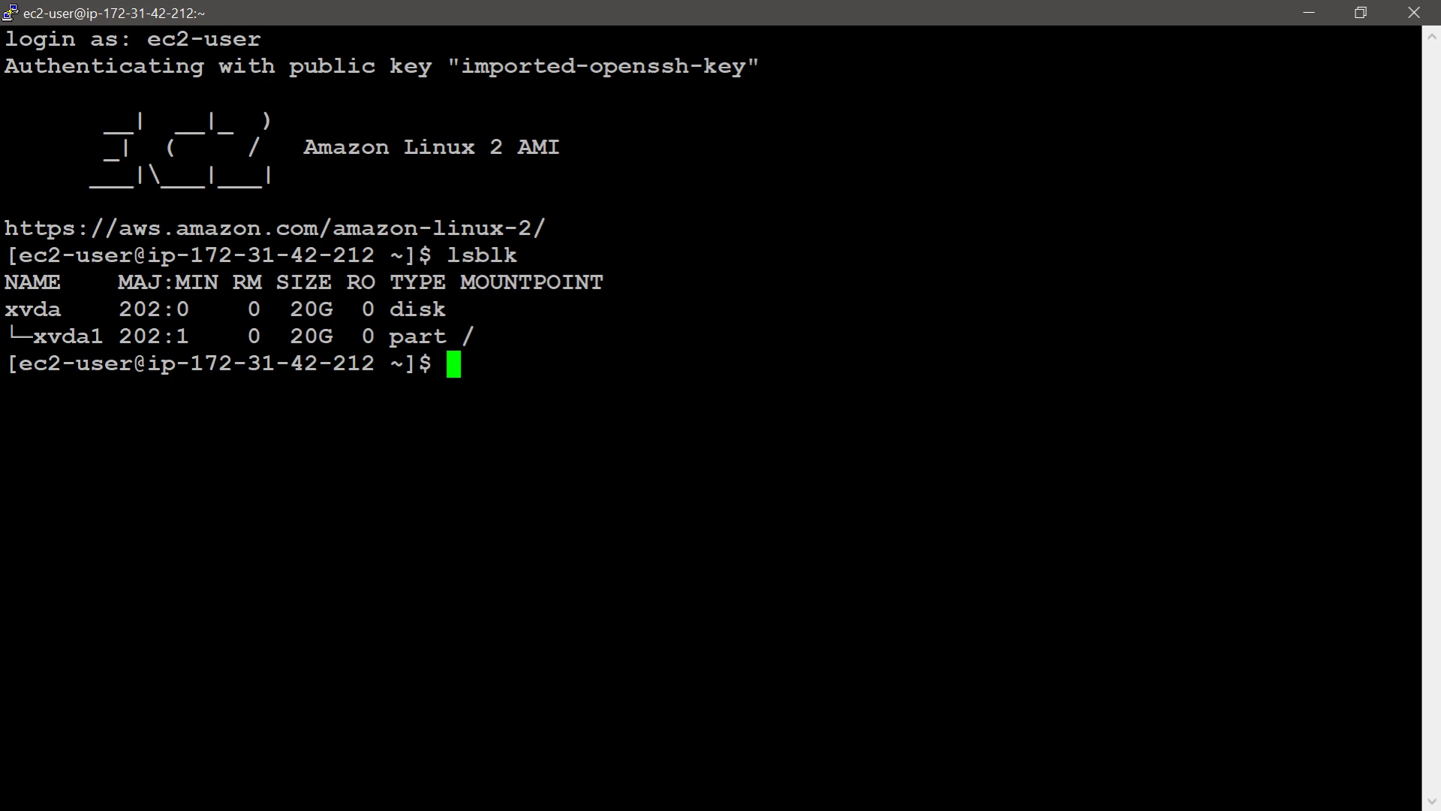
Step: Examine the size and mount point of xvda1 in the lsblk output, and run df to check the /dev/xvda1 filesystem
left_click_drag(8, 309, 488, 309)
left_click_drag(20, 335, 104, 336)
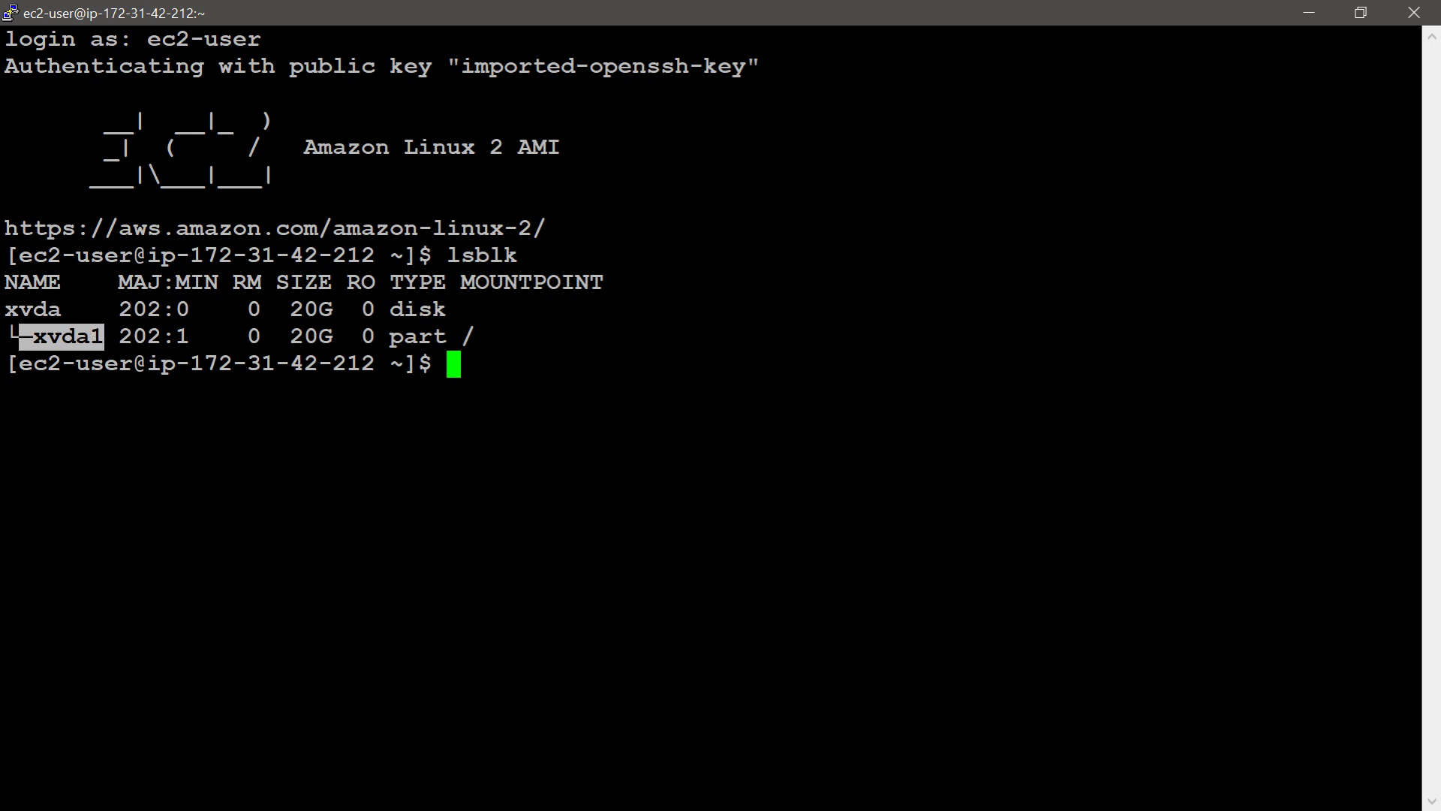
mouse_move(451, 335)
left_mouse_down()
mouse_move(1417, 336)
mouse_move(475, 335)
left_mouse_up()
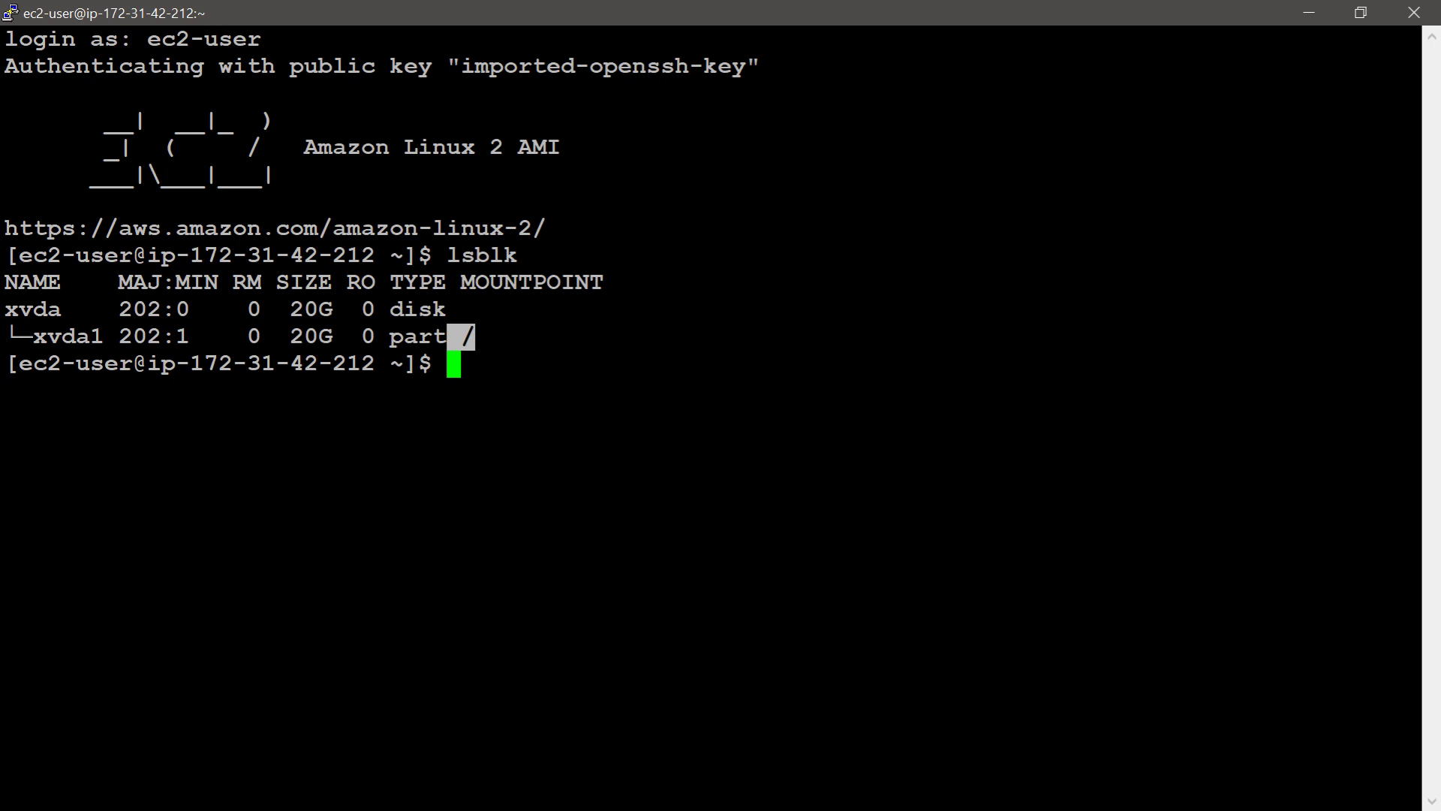
left_click_drag(291, 335, 332, 335)
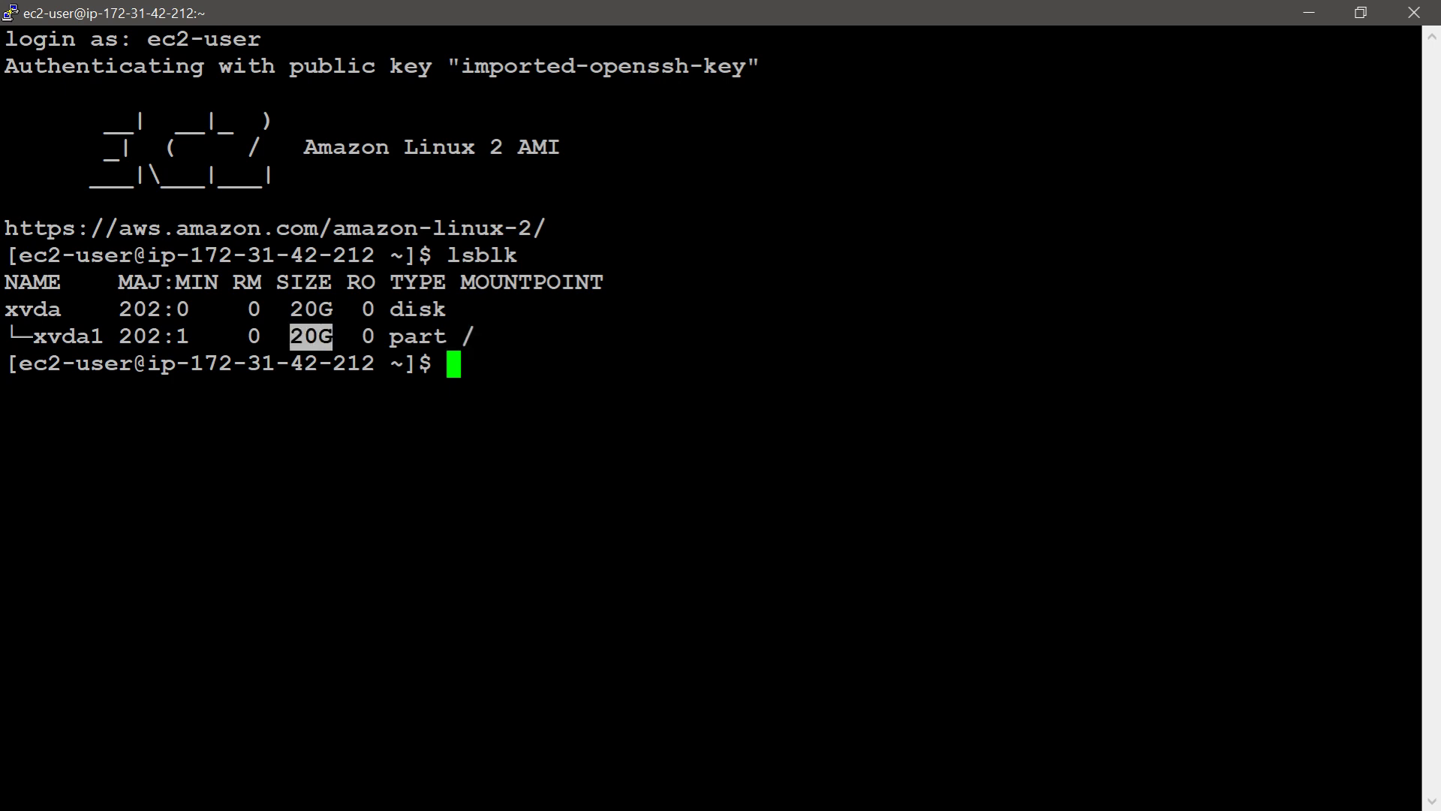
left_click(332, 337)
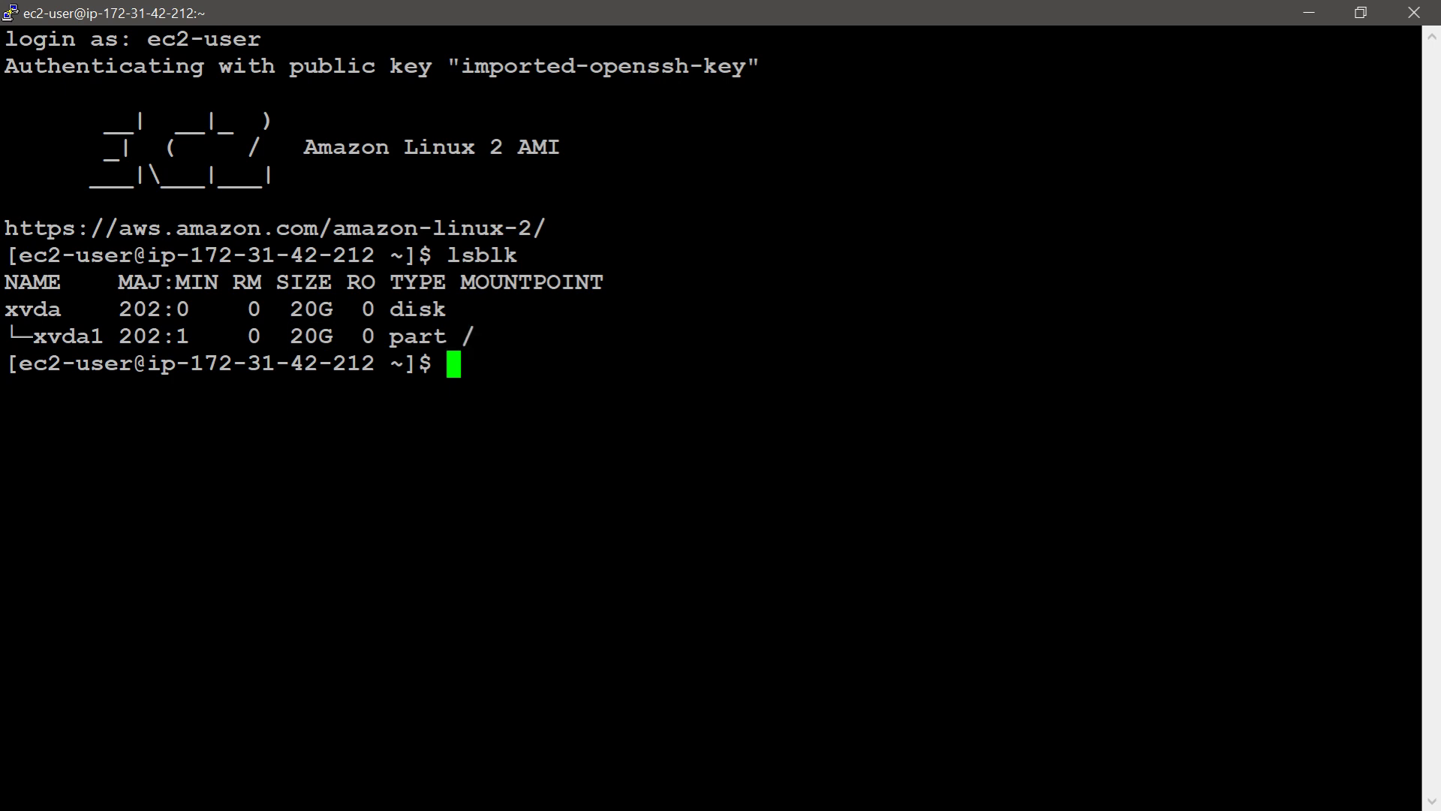
type("df")
key("Return")
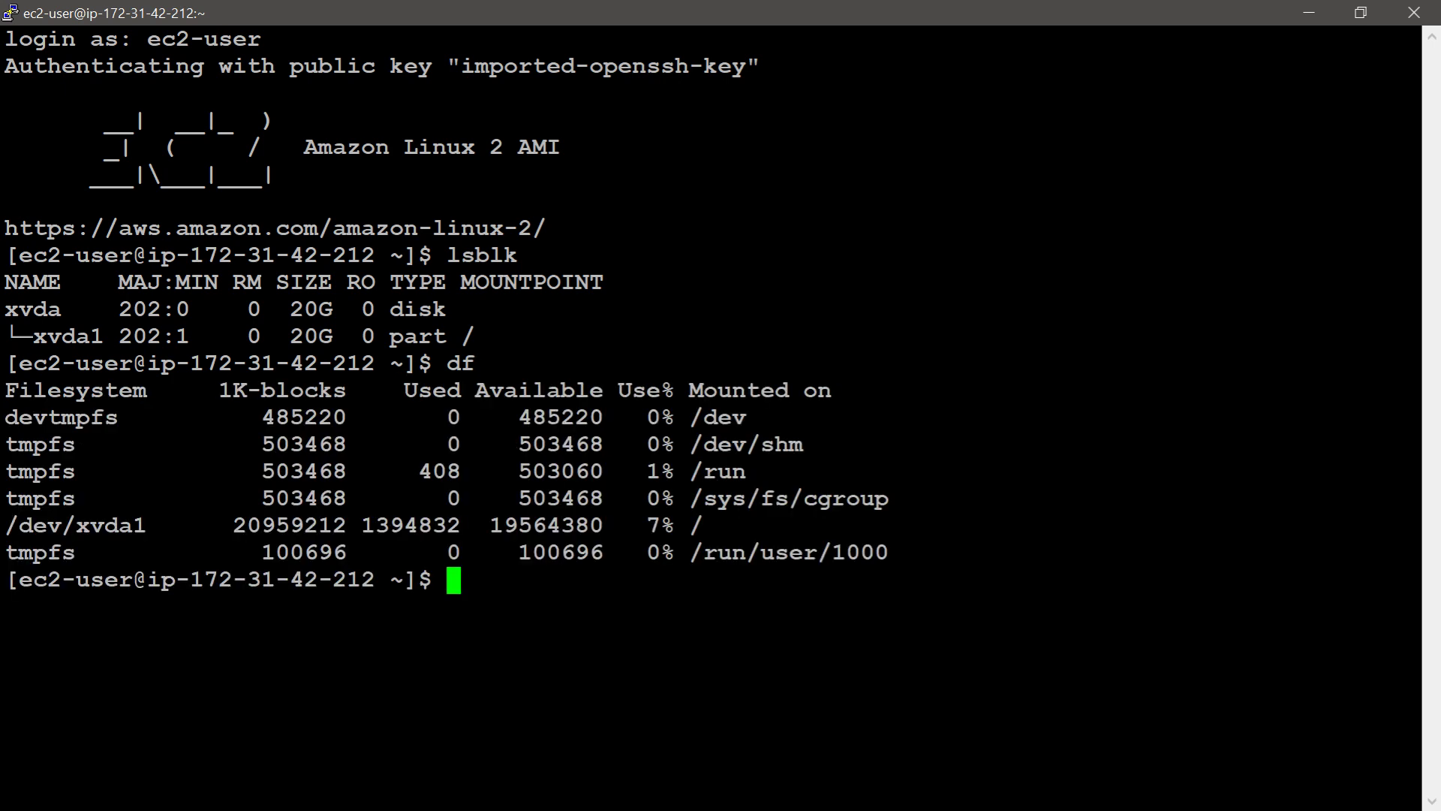
left_click_drag(232, 525, 704, 524)
left_click(703, 525)
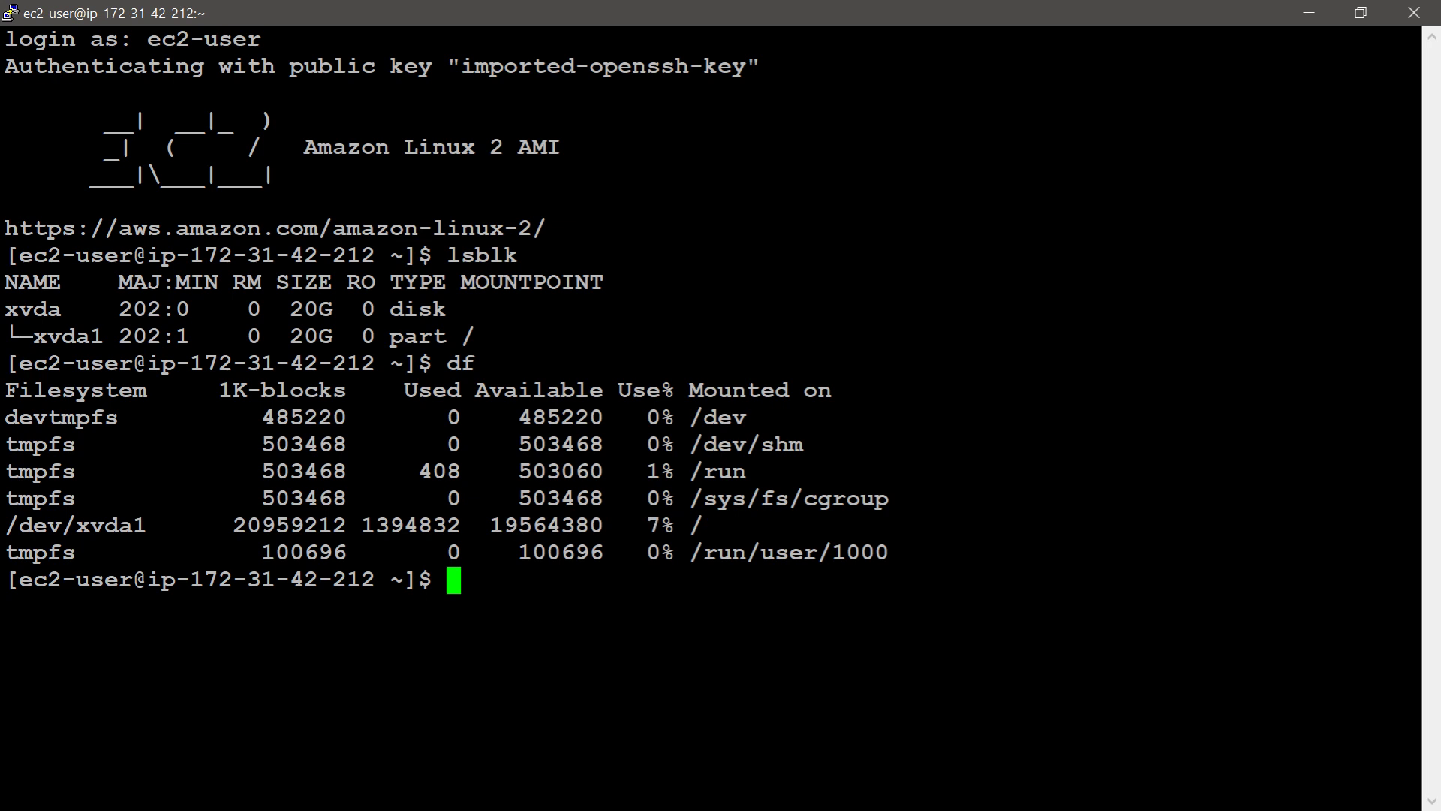